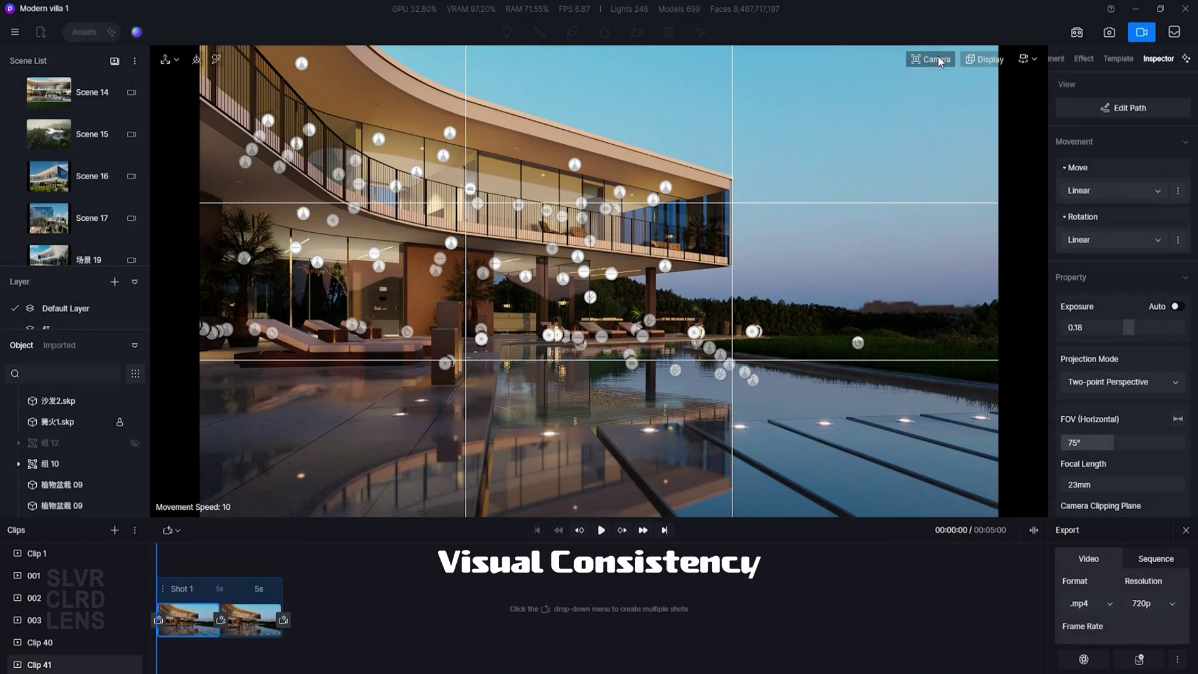
Hide the light source icons in the villa's viewport through the display options.
click(938, 57)
click(938, 56)
scroll(586, 404, up, 3)
right_drag(600, 406, 521, 404)
click(984, 59)
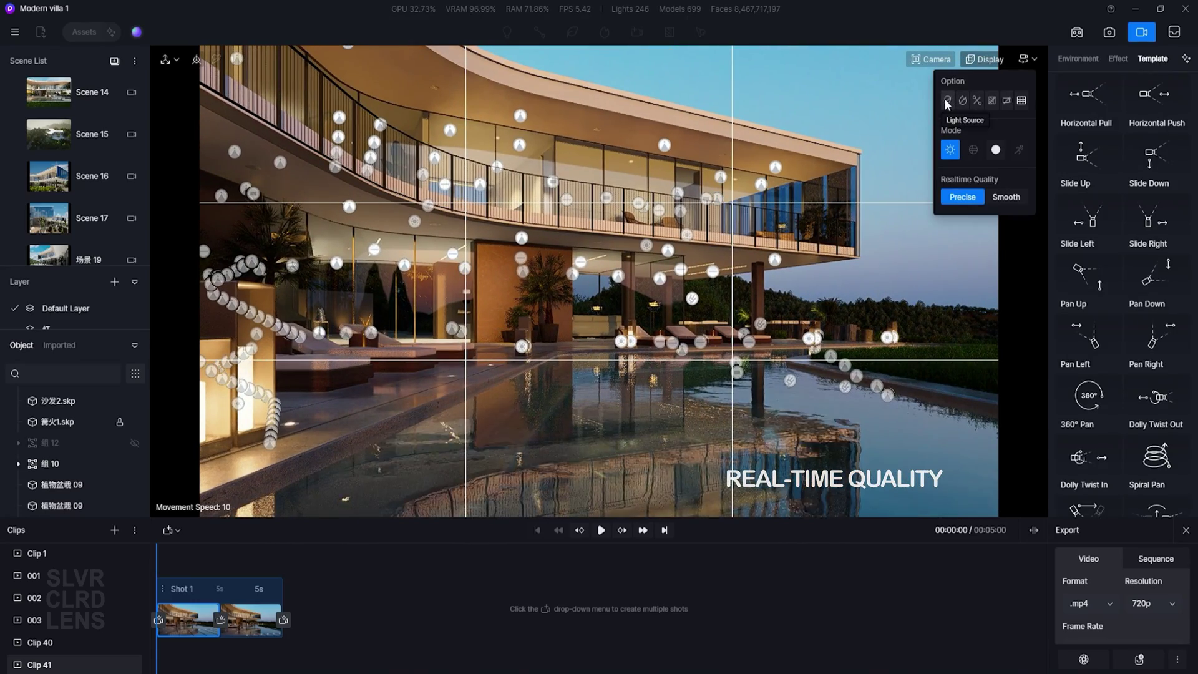
click(947, 99)
scroll(669, 239, up, 3)
right_drag(738, 295, 908, 313)
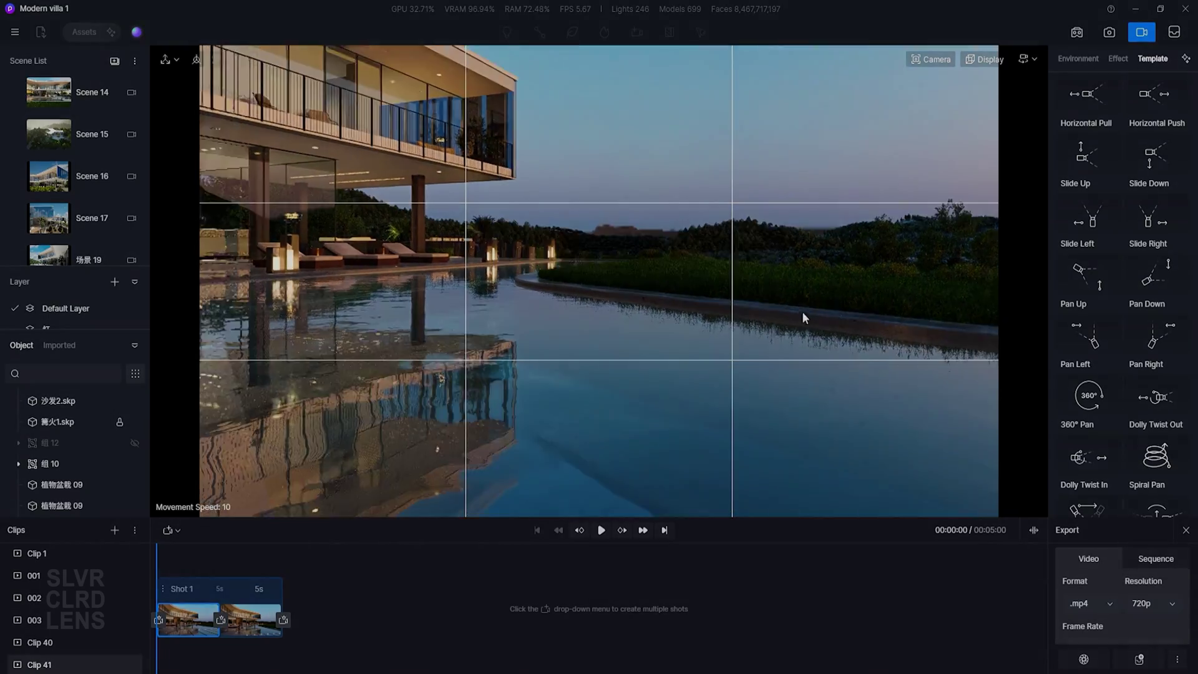
right_drag(802, 319, 774, 284)
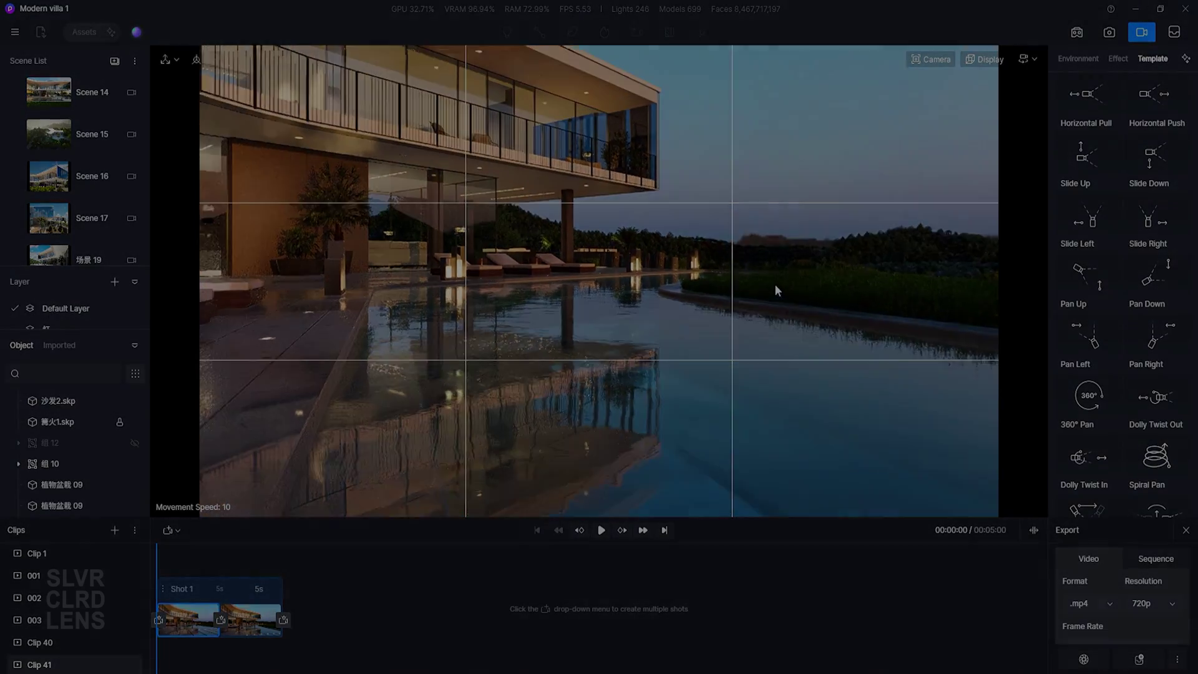
Play the clip's camera animation, return to its first view, and review the resolution, frame rate and format options for video export.
click(601, 529)
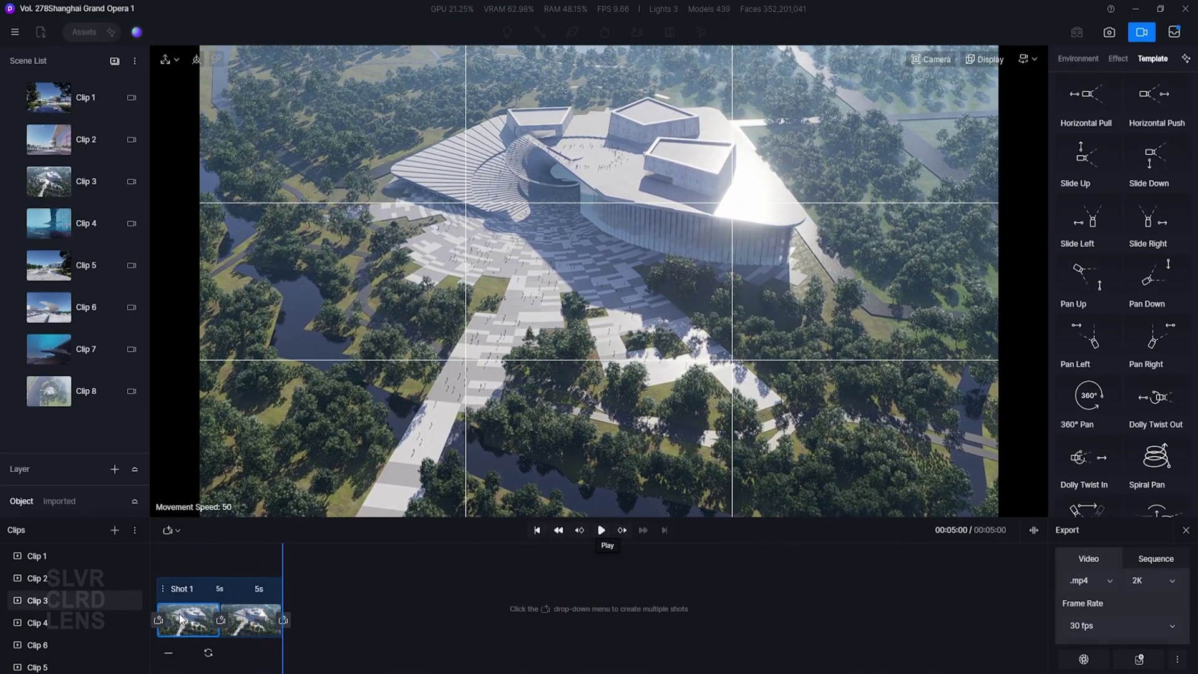
click(181, 619)
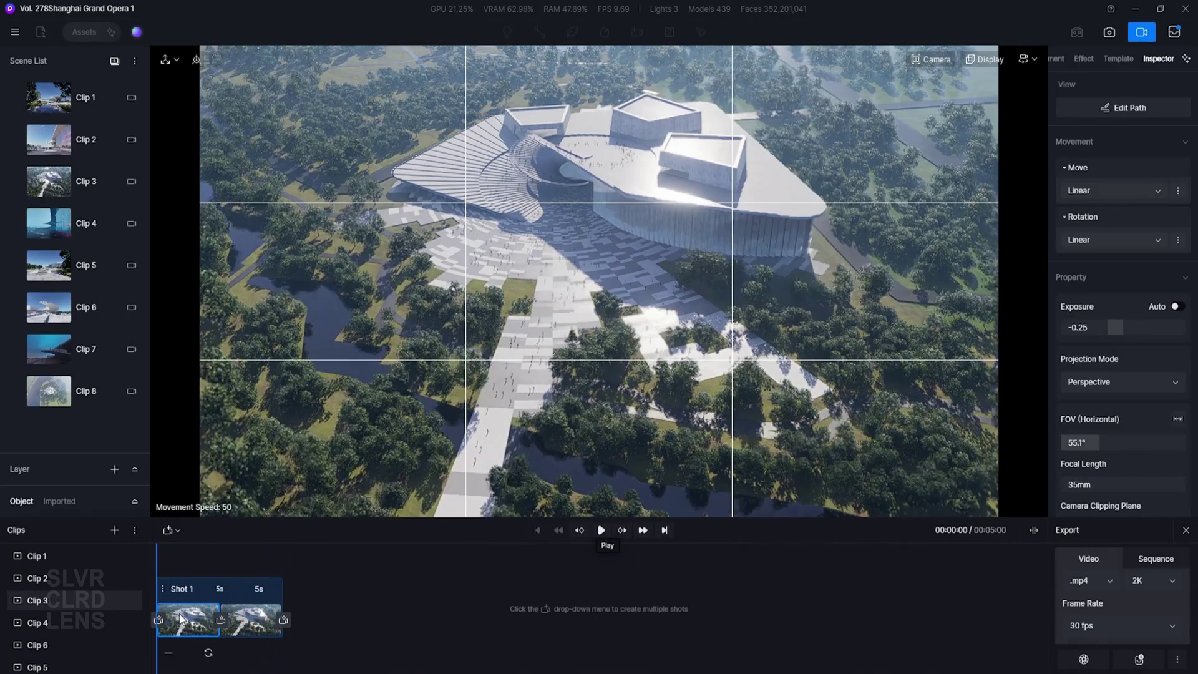
click(1159, 583)
click(1101, 622)
click(1106, 595)
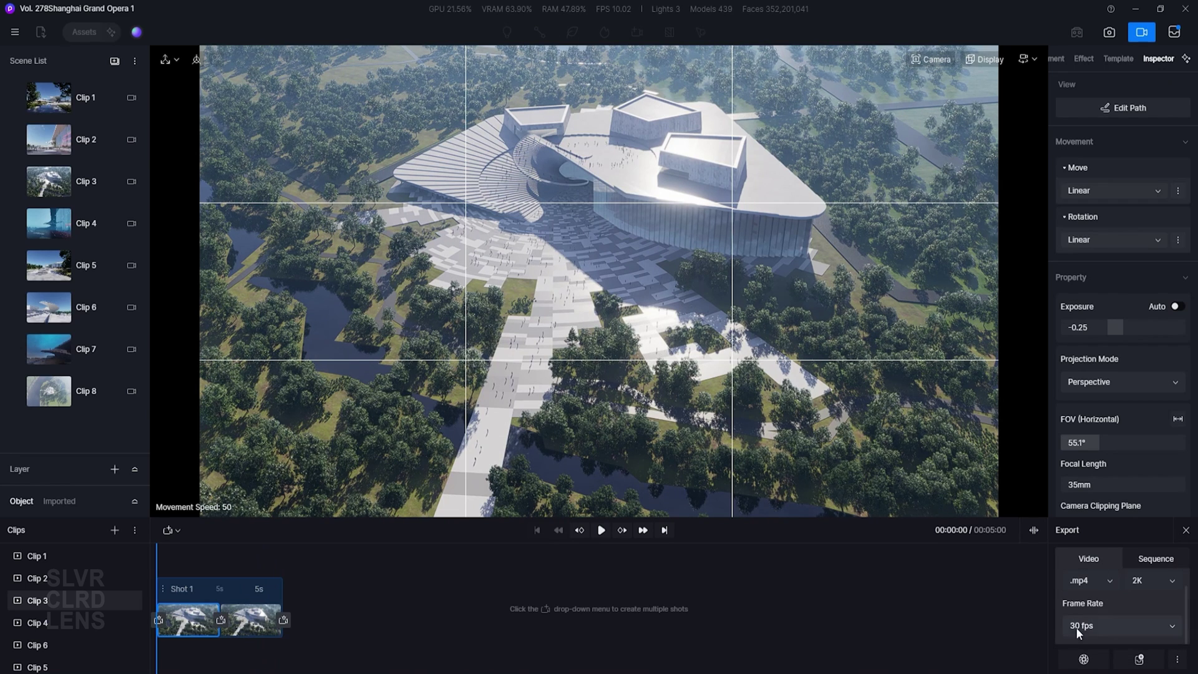
click(1115, 661)
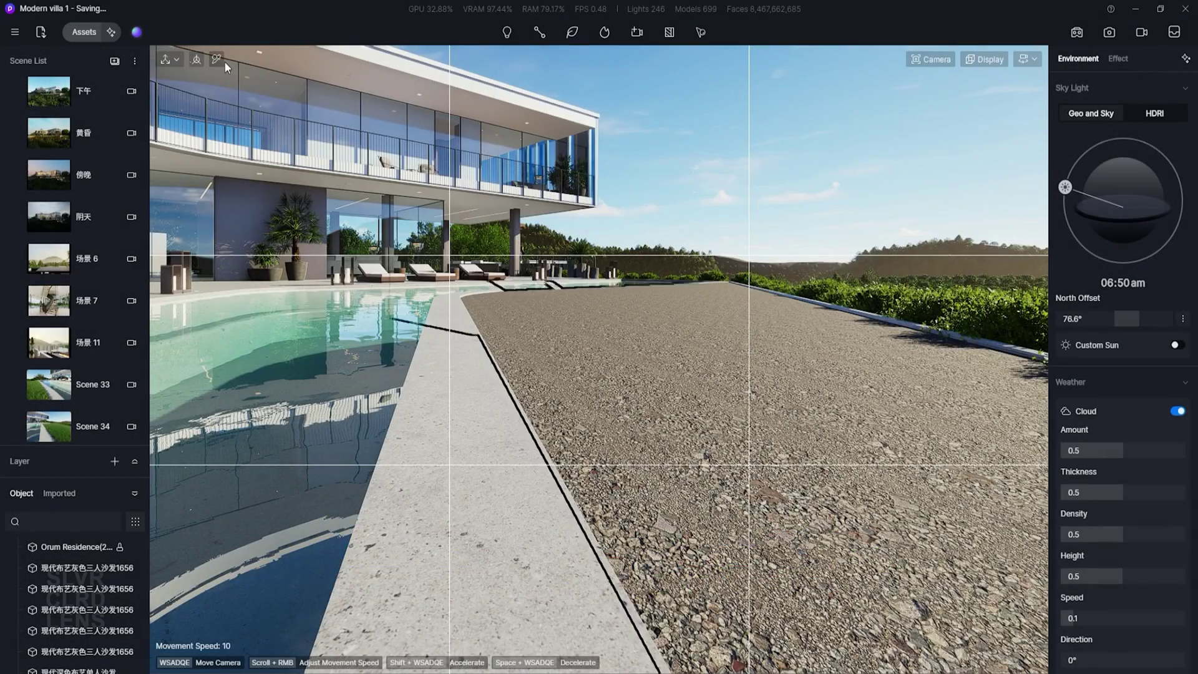
Pick the gravel ground beside the pool, change its material template to Grass, and try the third and first grass presets.
click(217, 59)
click(548, 293)
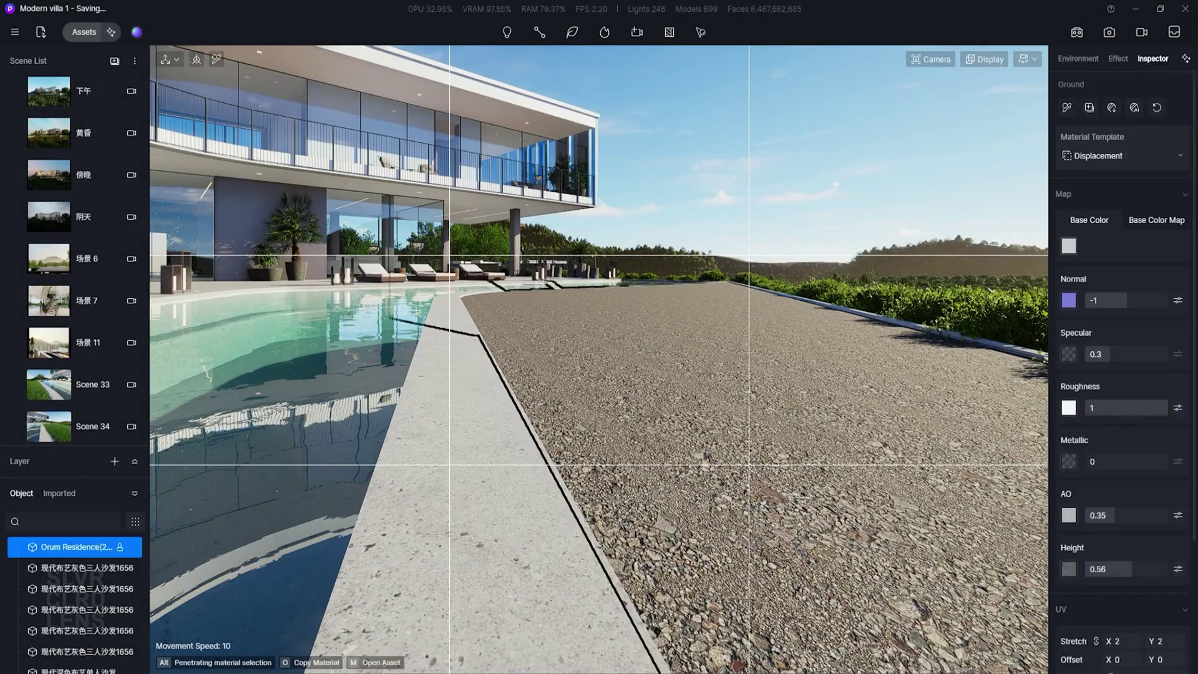
click(1101, 161)
click(1155, 584)
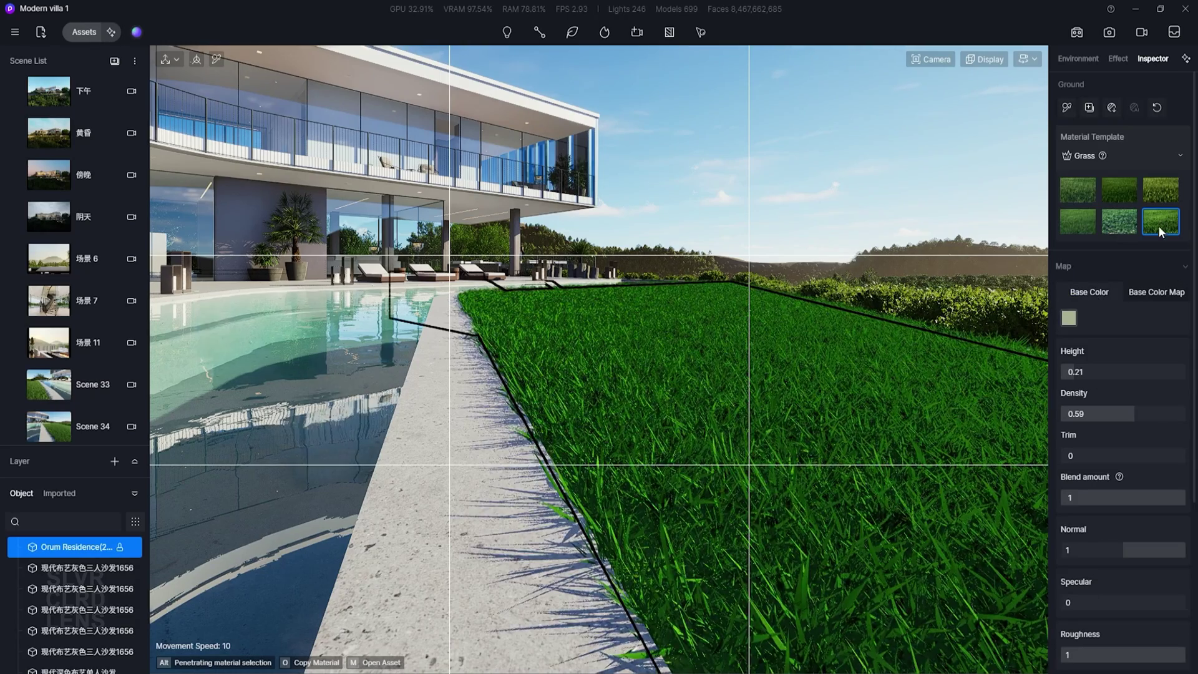
click(1160, 190)
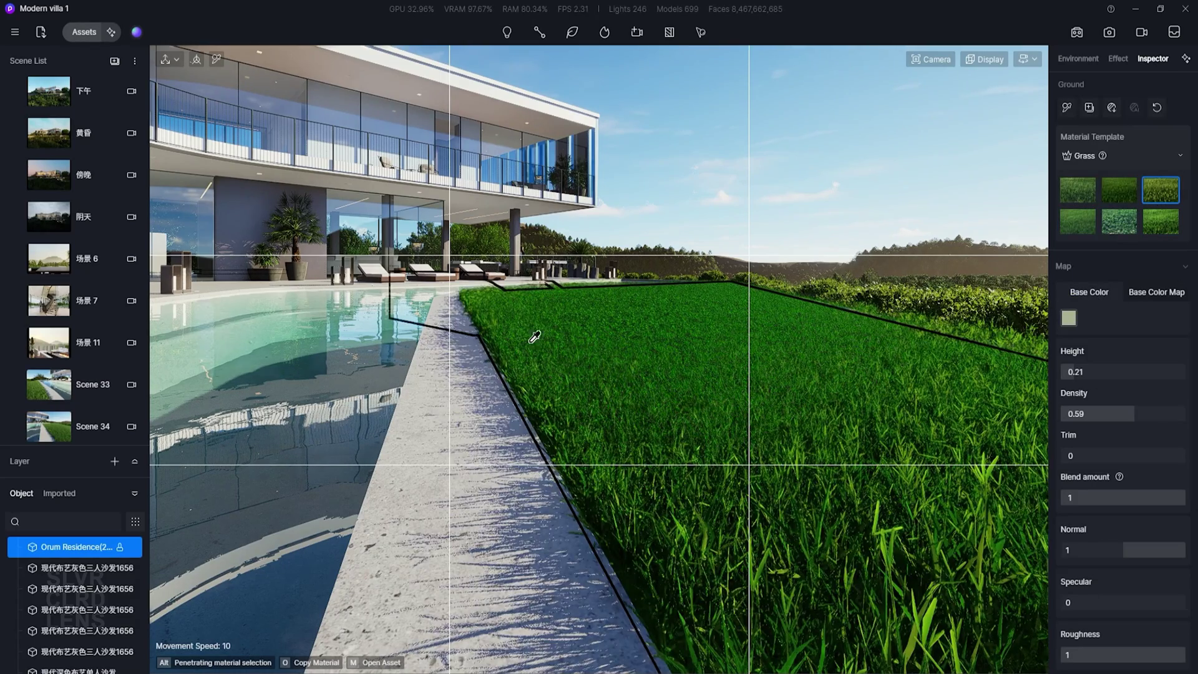
click(1077, 190)
Set the grass material's height to 0.63 and its density to 0.17.
scroll(1070, 208, down, 3)
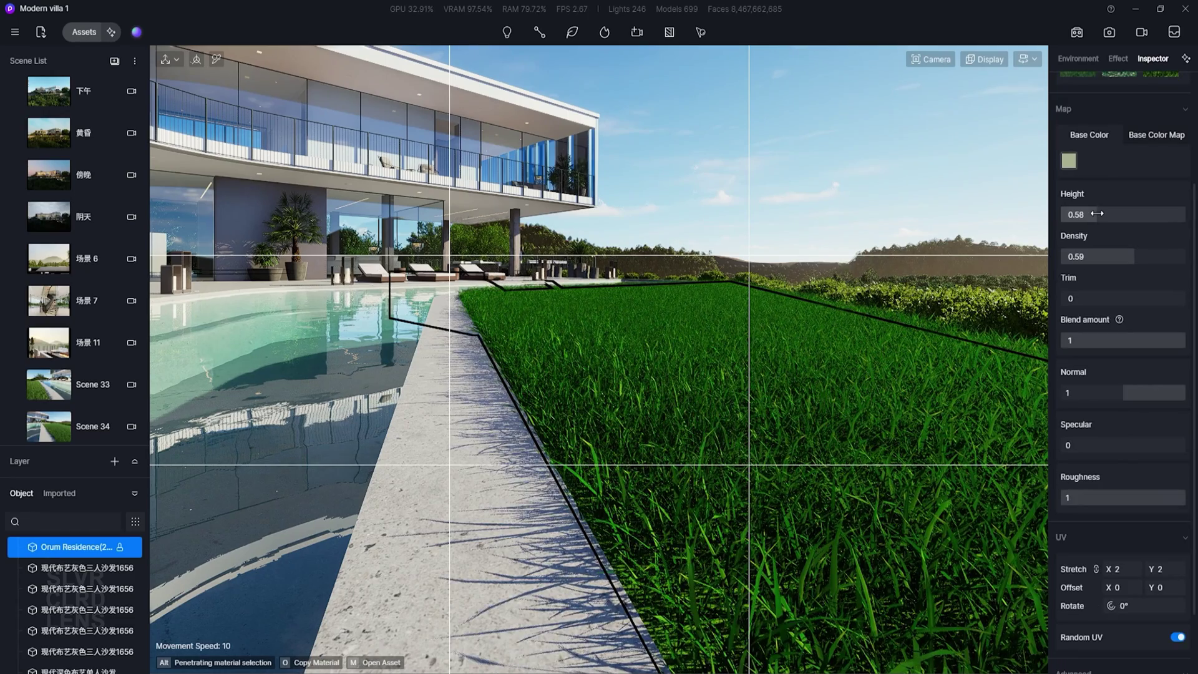
drag(1097, 213, 1100, 213)
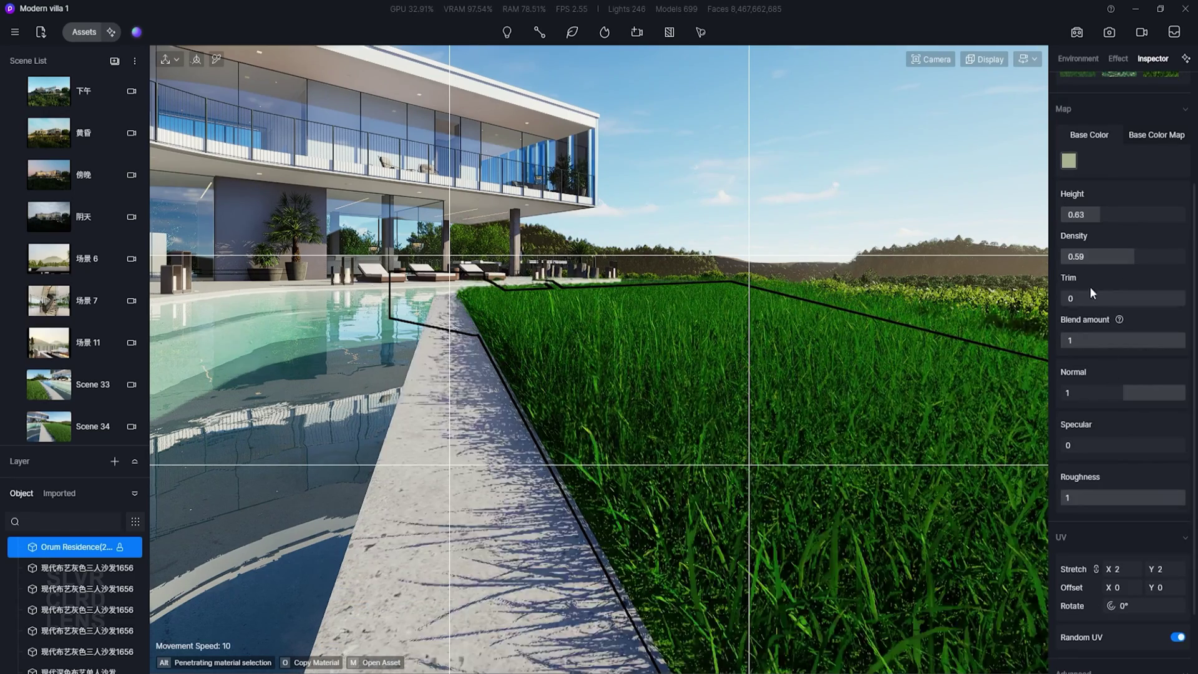
drag(1116, 256, 1063, 256)
mouse_move(1062, 298)
mouse_down()
mouse_move(1148, 292)
mouse_move(1062, 298)
mouse_up()
scroll(1106, 472, down, 2)
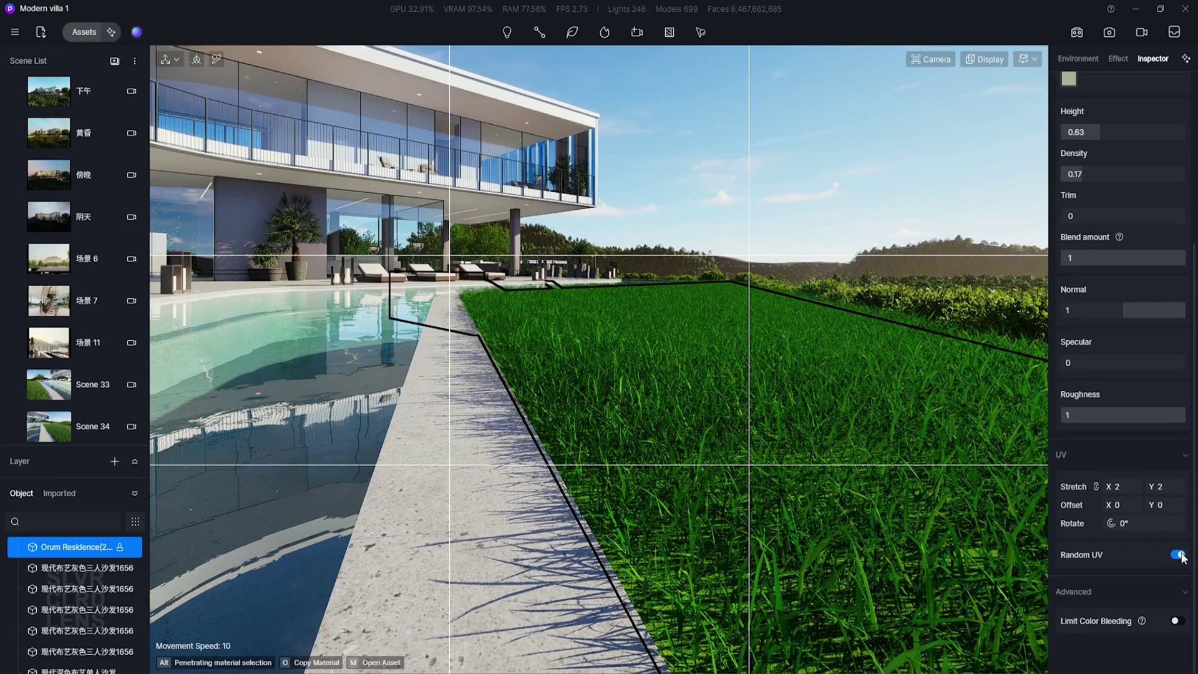
Try the sixth grass preset, apply the third one to the lawn, and return to the Scene 34 view.
right_drag(636, 358, 634, 360)
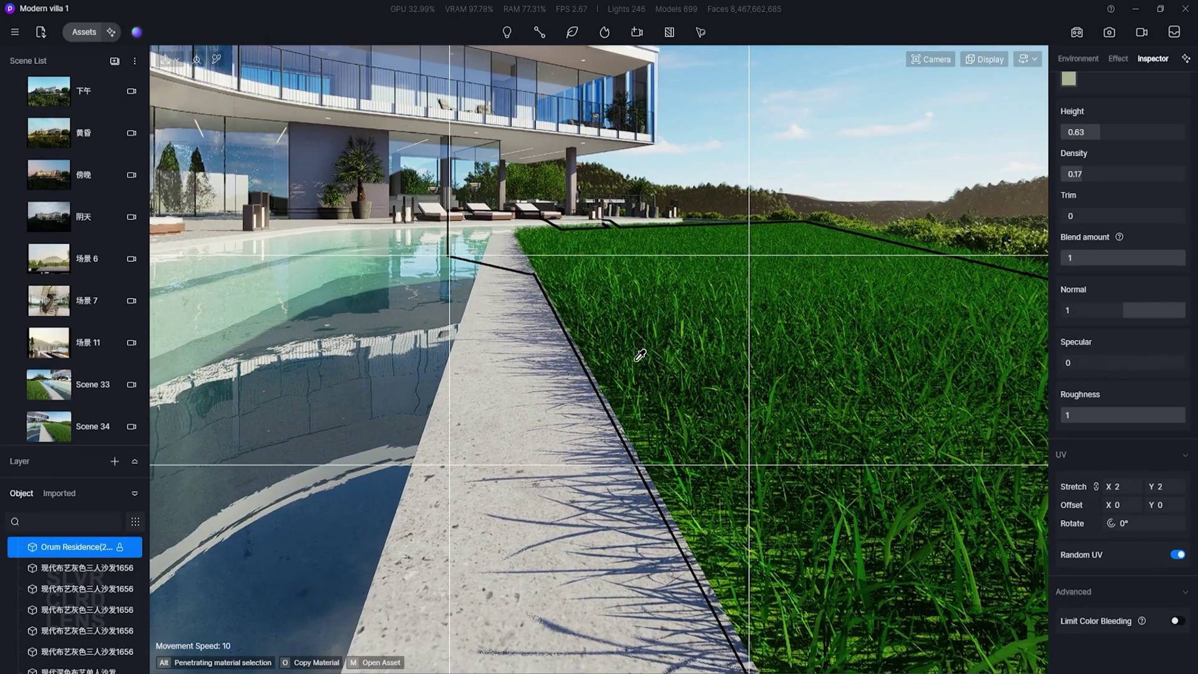
scroll(1148, 237, up, 5)
click(1157, 226)
click(1161, 196)
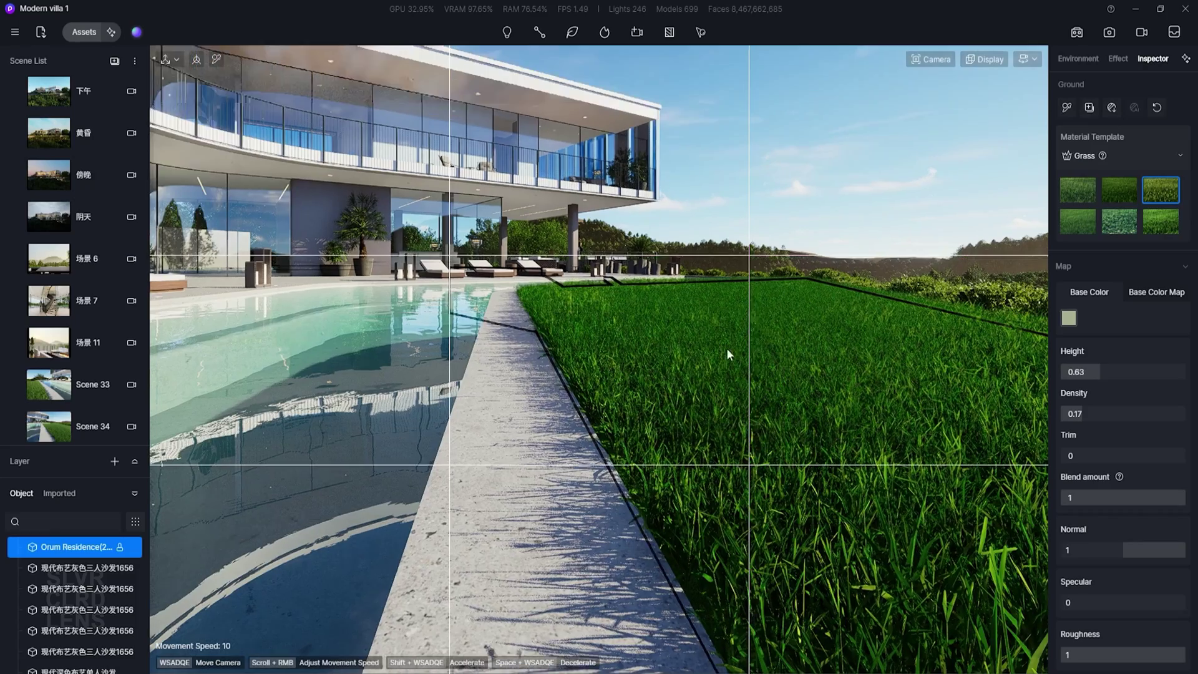
click(40, 426)
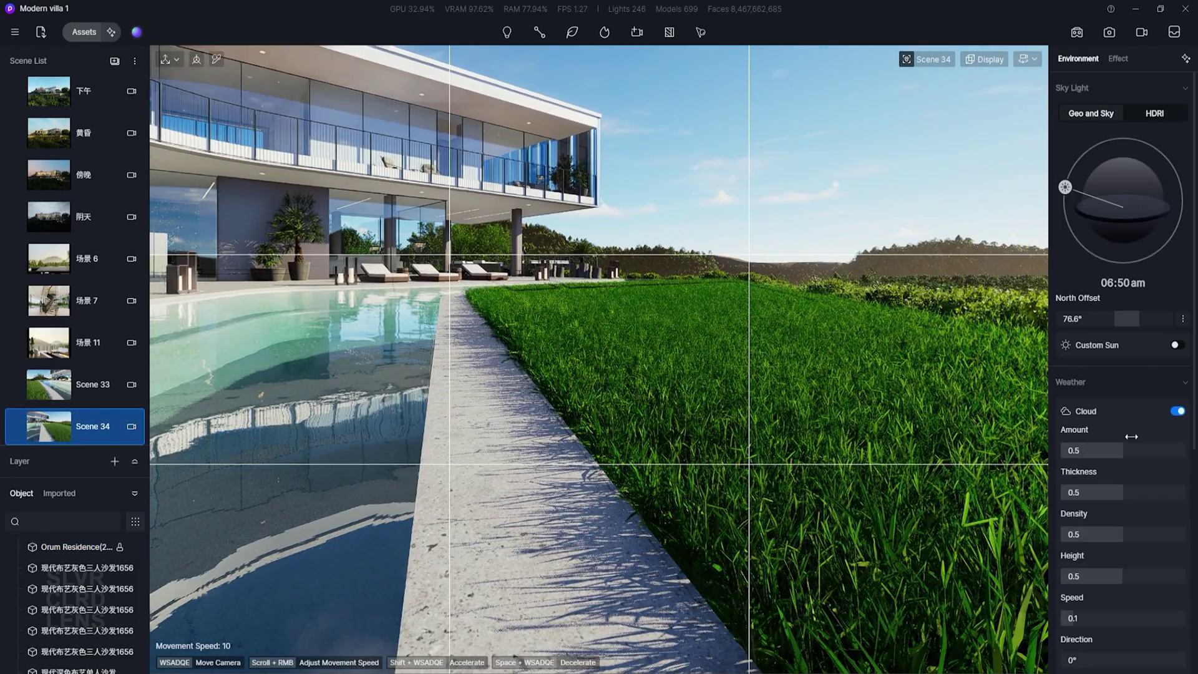
Build a 3-second camera shot in Clip 40 from the poolside view to a closer view over the lawn, and play it.
click(1144, 35)
scroll(68, 597, down, 5)
click(74, 663)
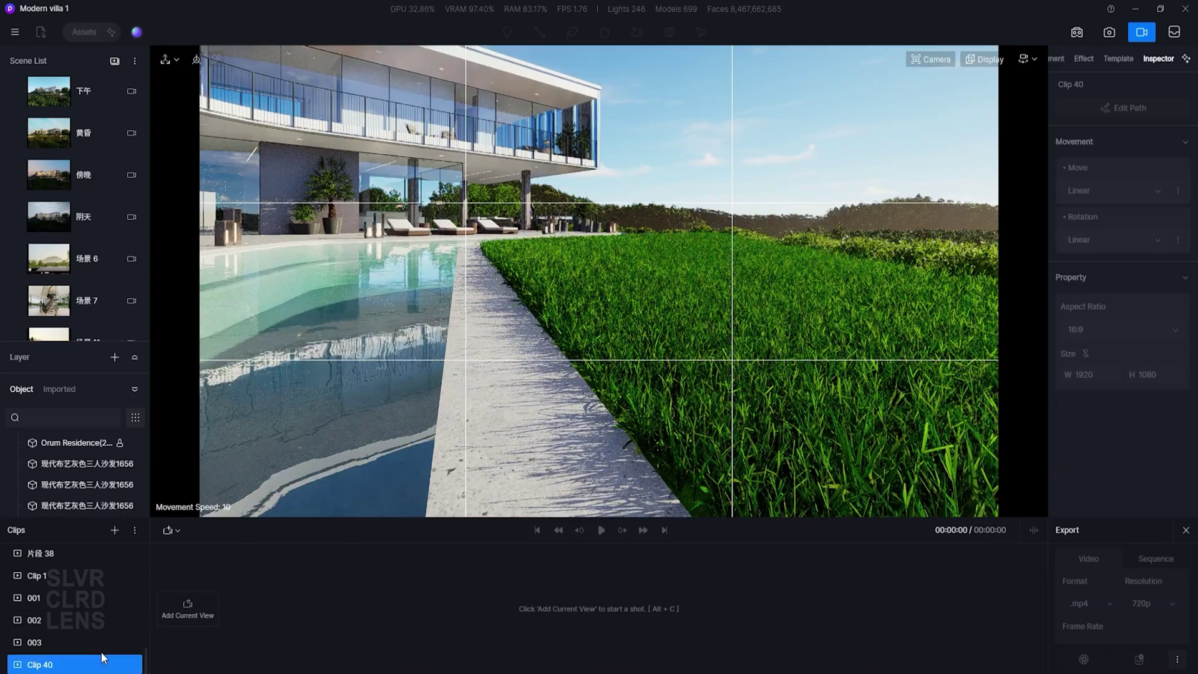
click(188, 611)
key(w)
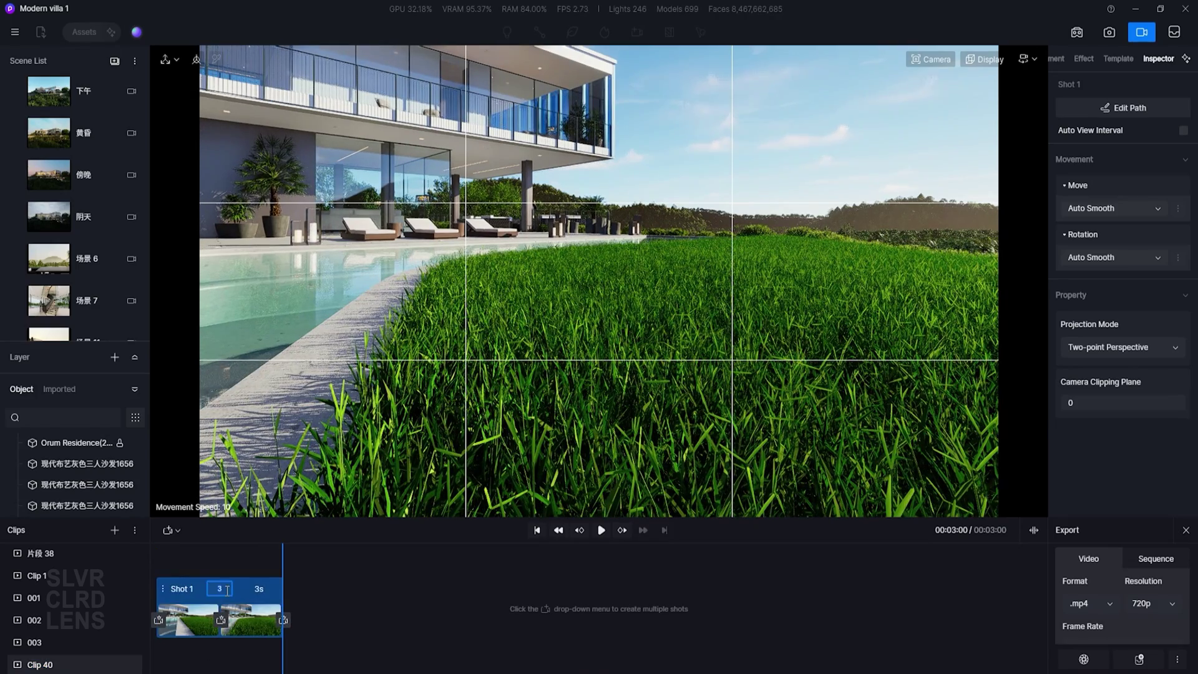
click(601, 530)
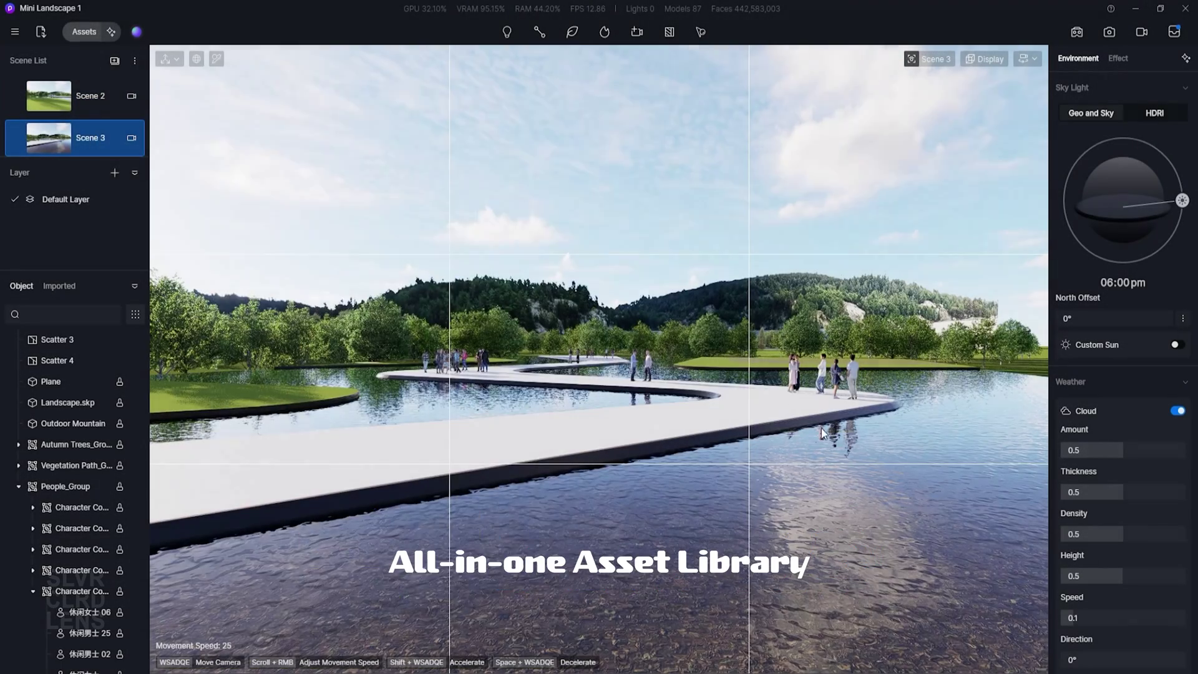
Place Taihu Stone 55 from the Nature Stone assets in the water beyond the end of the white walkway.
click(82, 33)
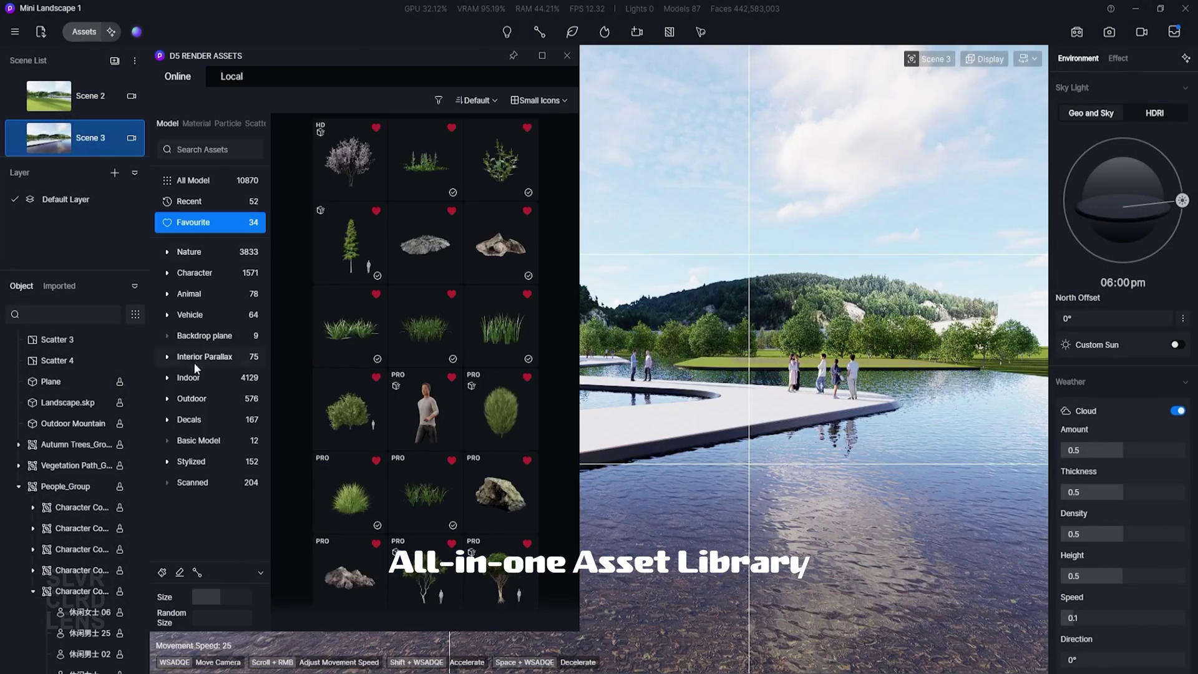
click(195, 251)
scroll(210, 437, down, 3)
click(212, 496)
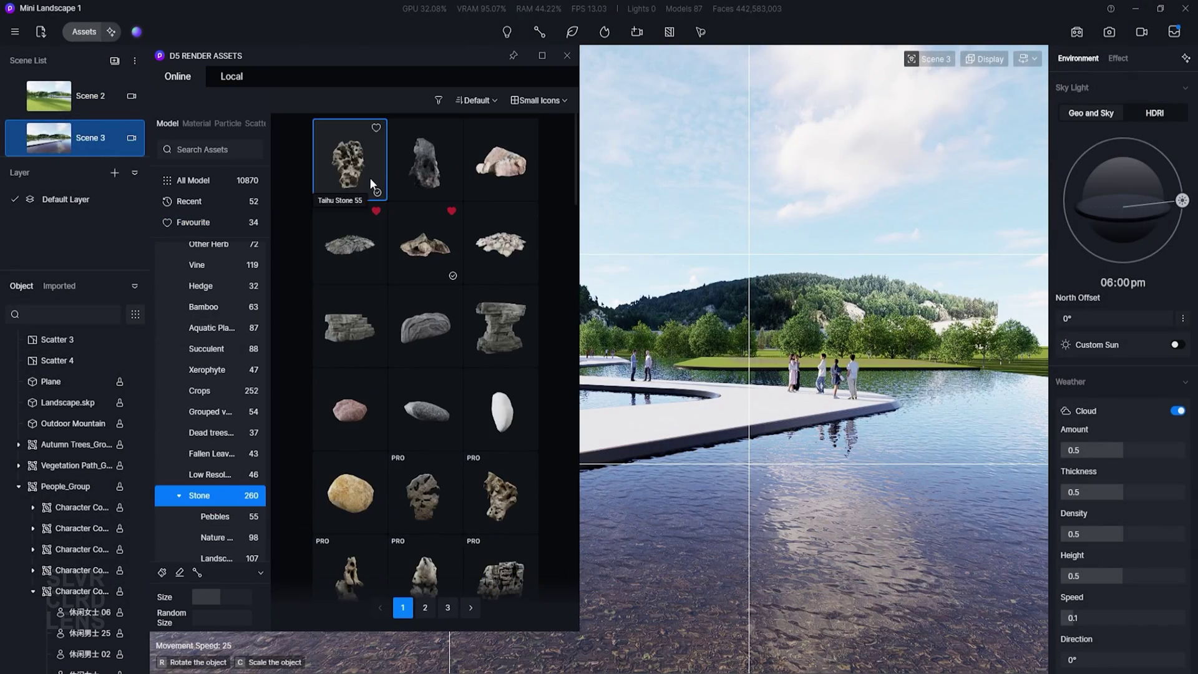
click(935, 407)
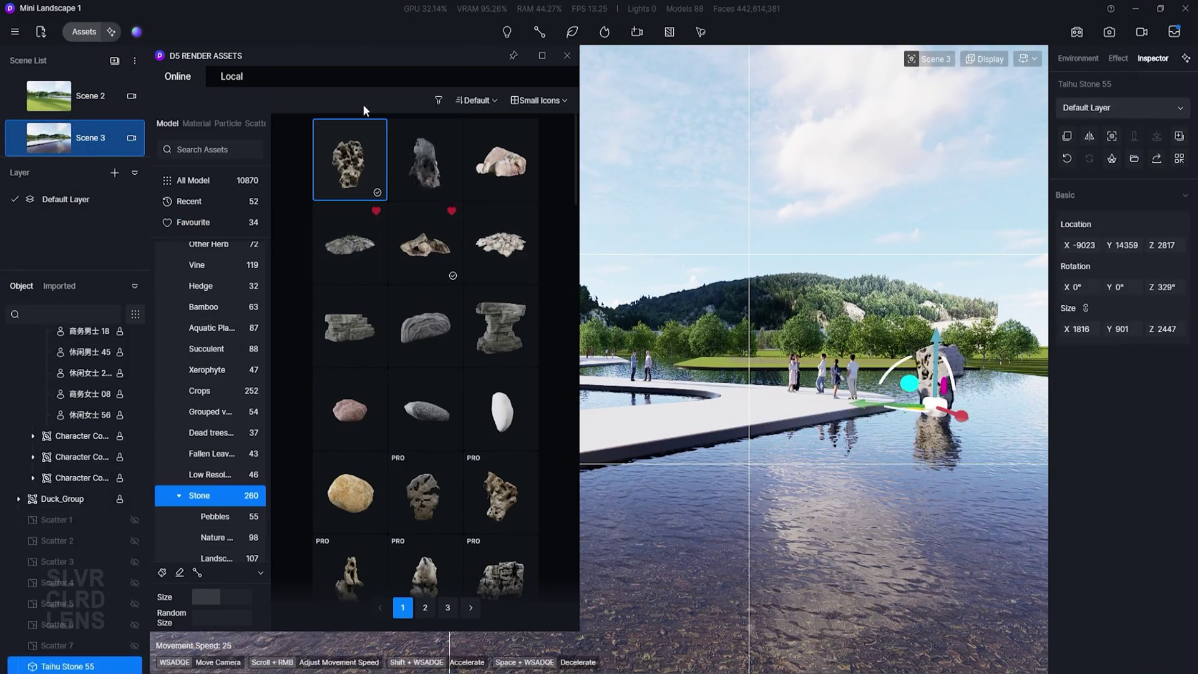
Place Taihu Stone 61 and Taihu Stone 62 in the water along the curved walkway.
drag(358, 78, 226, 82)
scroll(279, 353, down, 3)
click(293, 468)
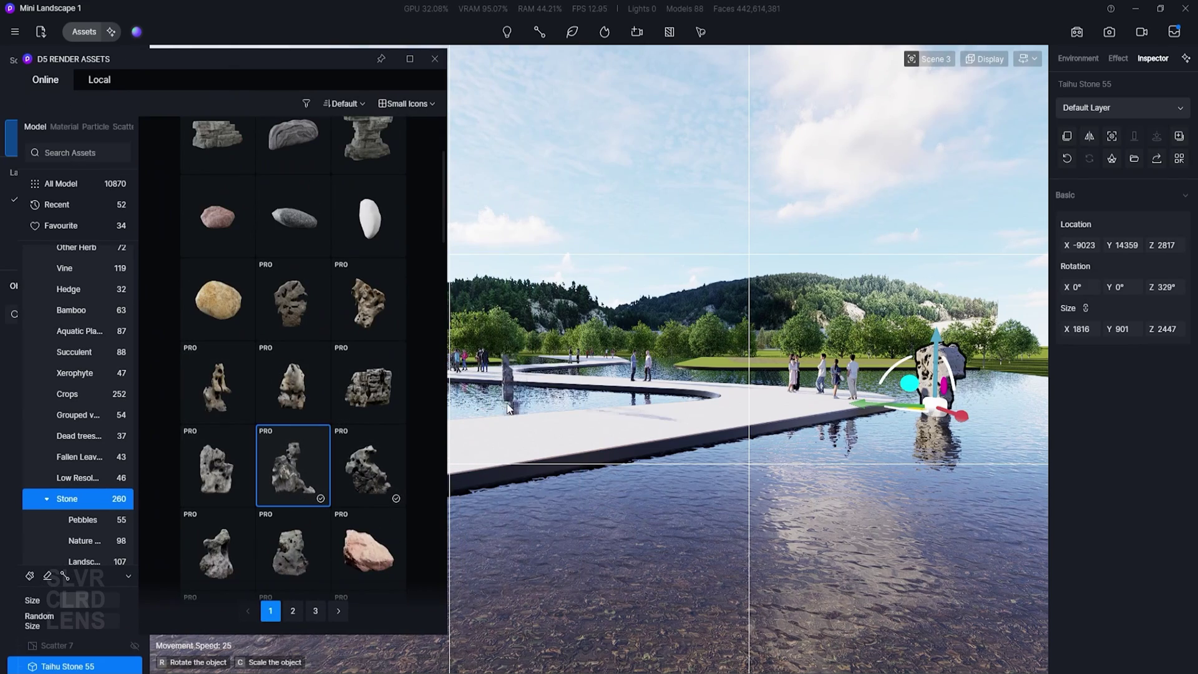
click(496, 398)
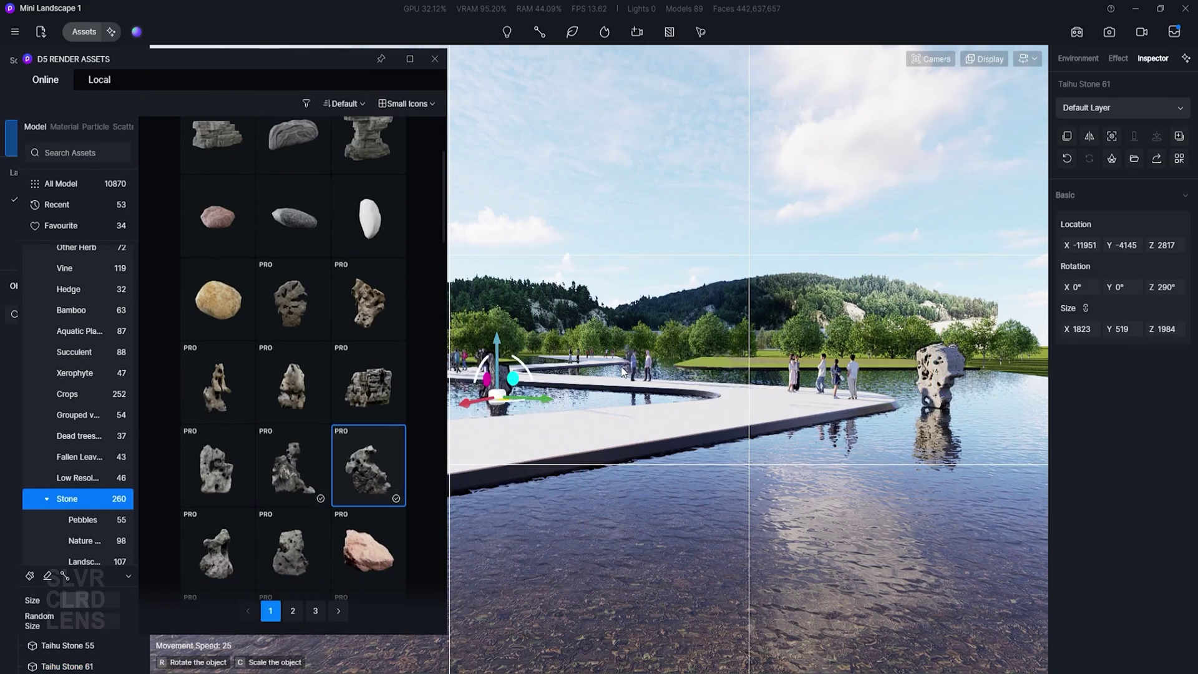
key(w)
key(a)
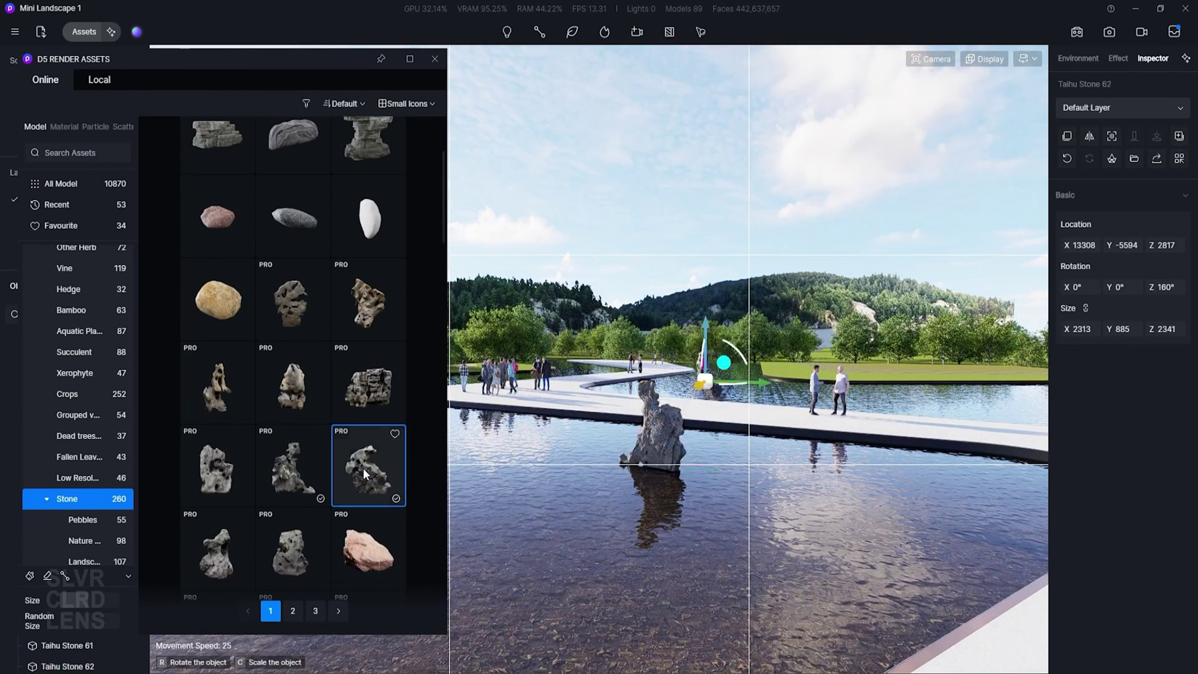
Place Taihu Stone 04 from the third page of Stone assets in the water beside the walkway, and return to the Scene 3 view.
scroll(325, 529, down, 3)
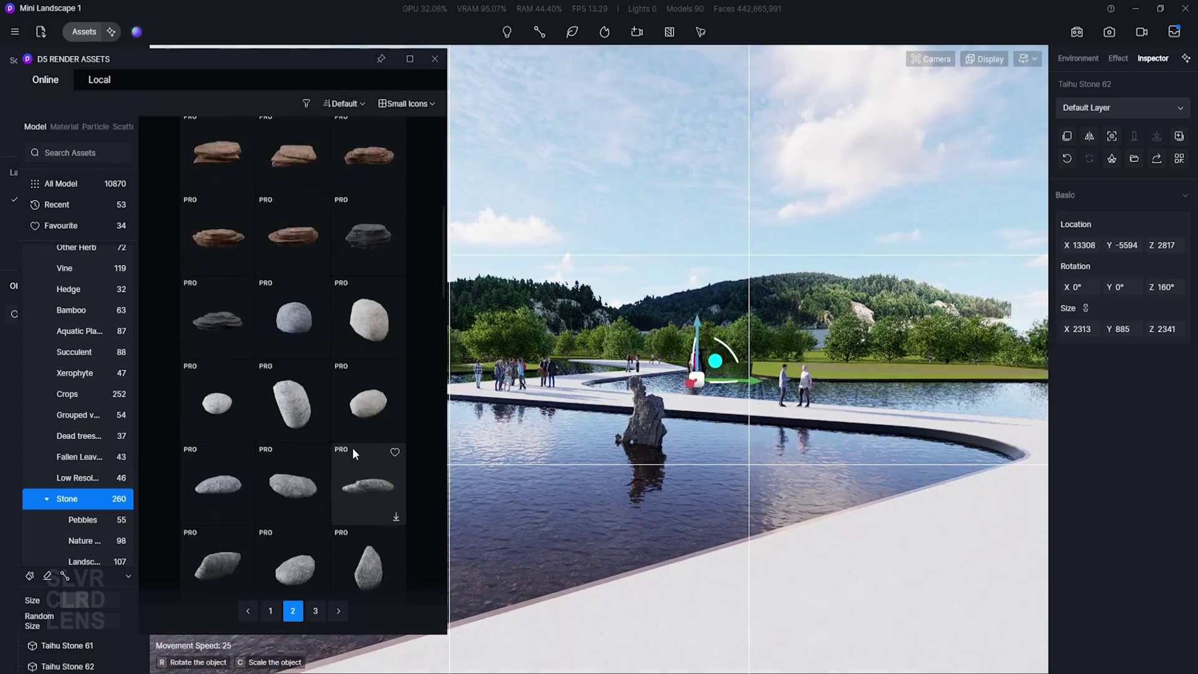
scroll(353, 454, down, 5)
click(315, 611)
scroll(230, 238, down, 5)
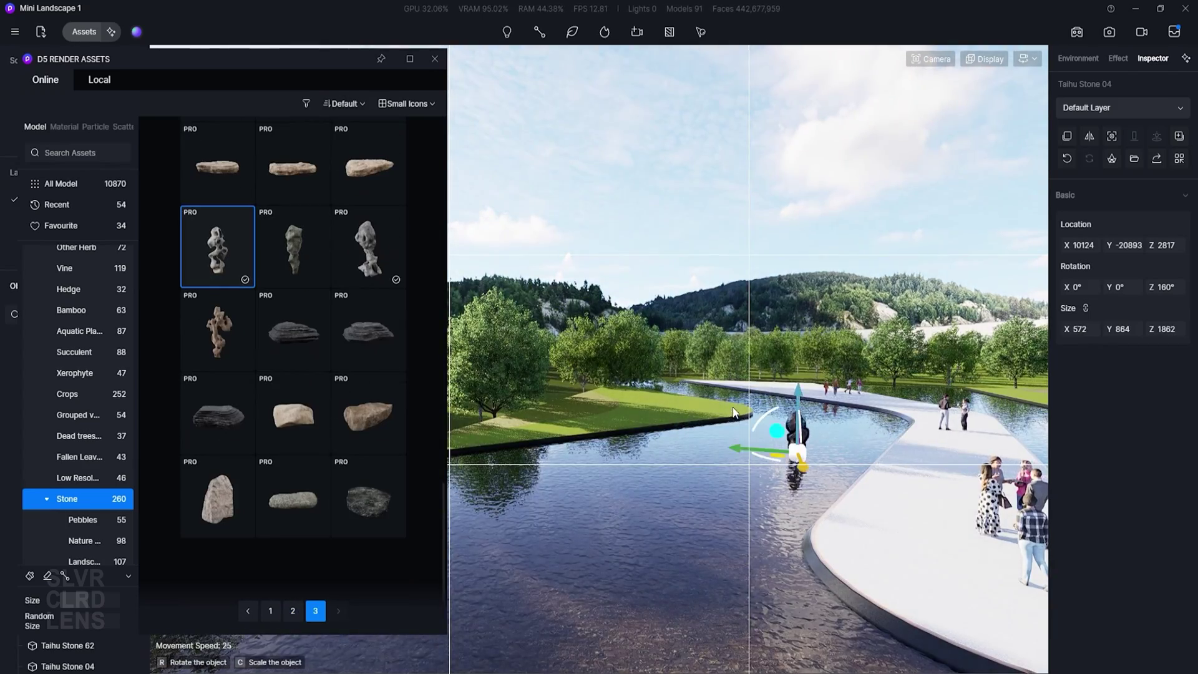
click(435, 59)
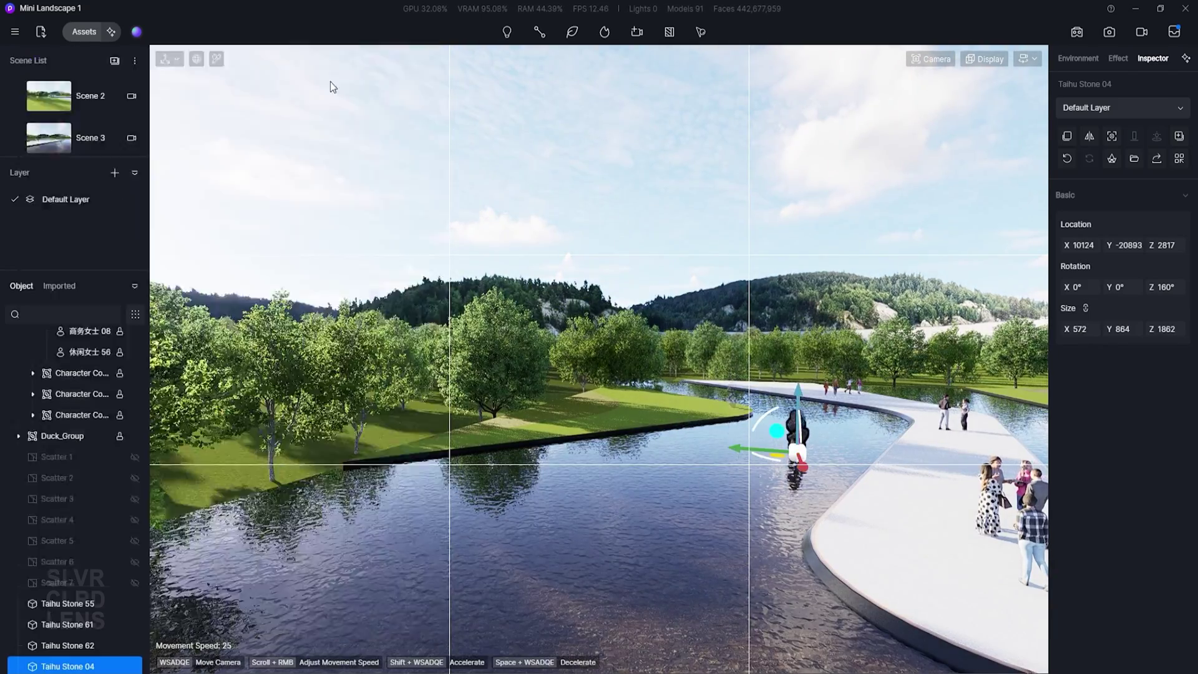
click(452, 134)
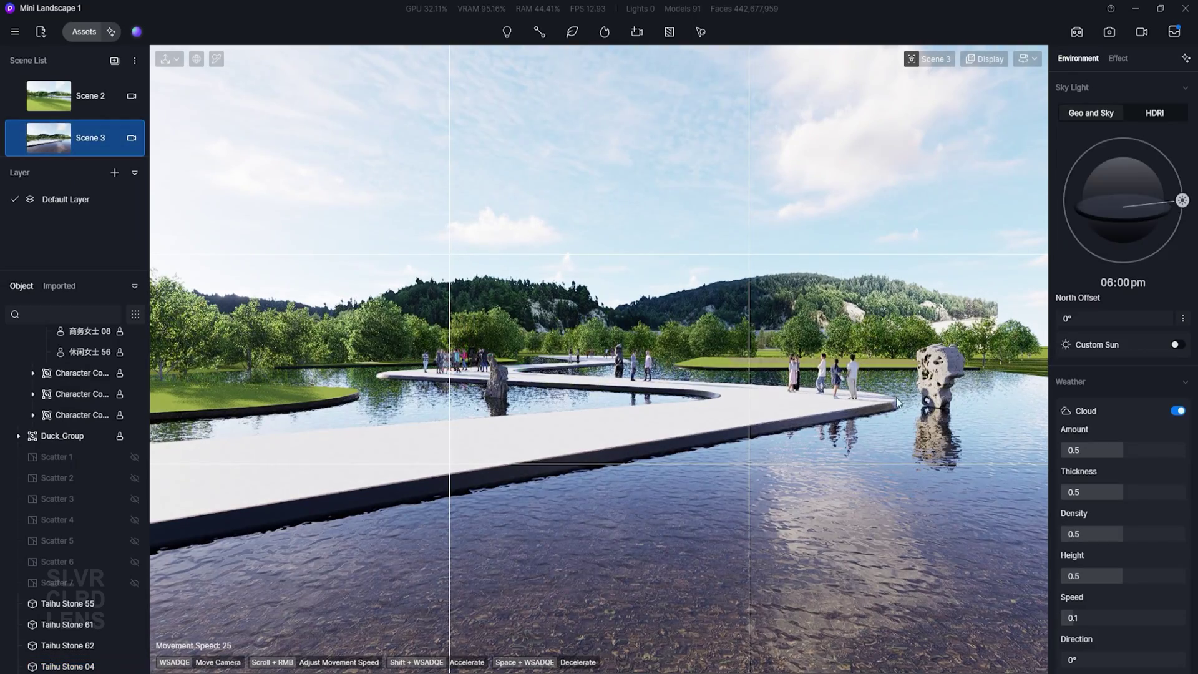
In the Scene 2 view, place Grouped vegetation 30 from the Nature assets on the lawn near the water's edge.
click(91, 96)
click(85, 31)
scroll(93, 515, down, 2)
click(66, 498)
scroll(68, 437, down, 3)
click(61, 382)
click(62, 255)
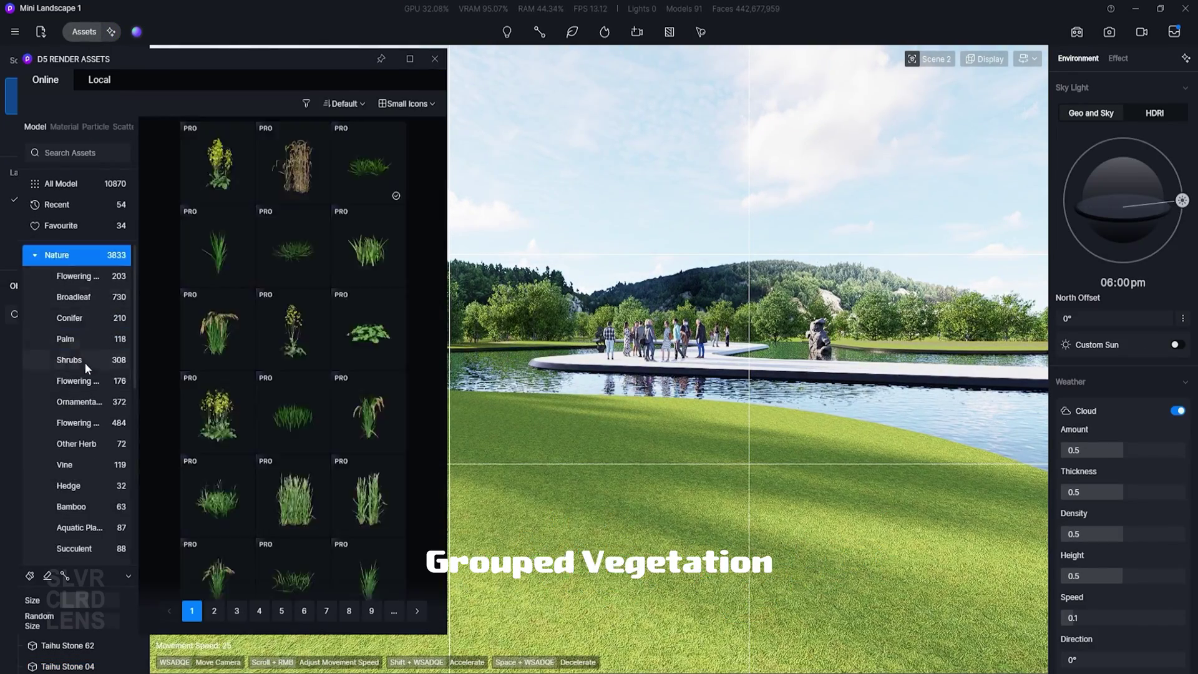
scroll(86, 402, down, 2)
scroll(294, 406, down, 10)
click(222, 151)
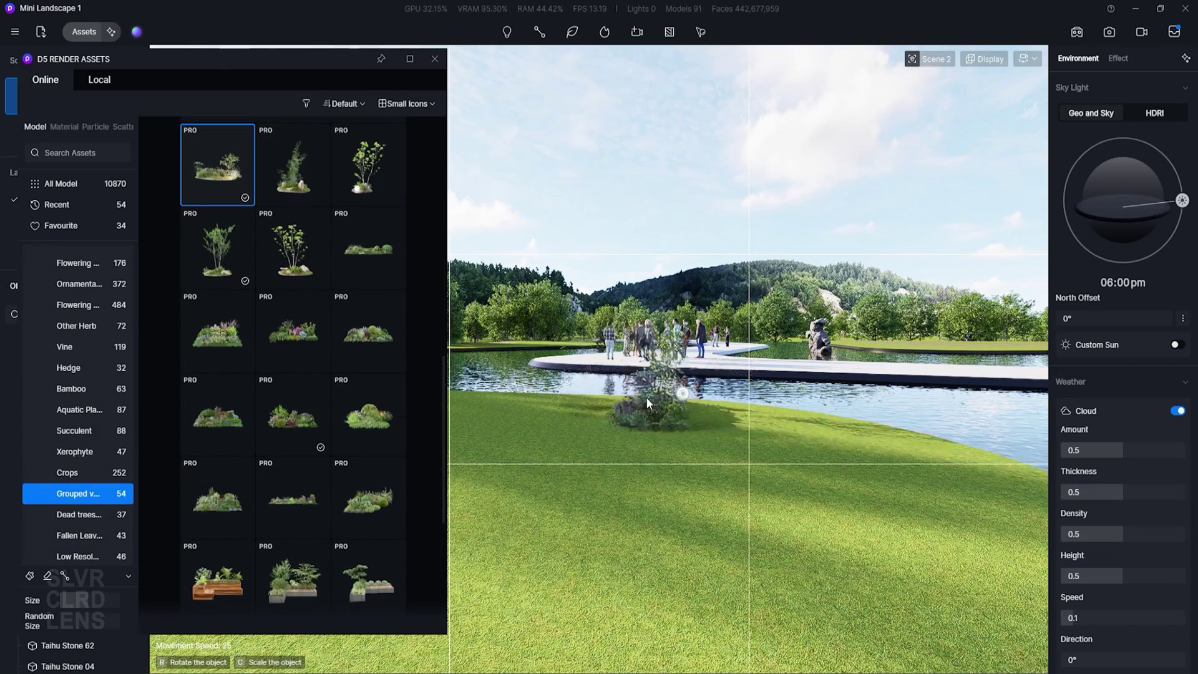
click(650, 413)
Place Grouped vegetation 34, the tall tree group with rocks, on the lawn beside the first plant group.
right_drag(497, 413, 567, 413)
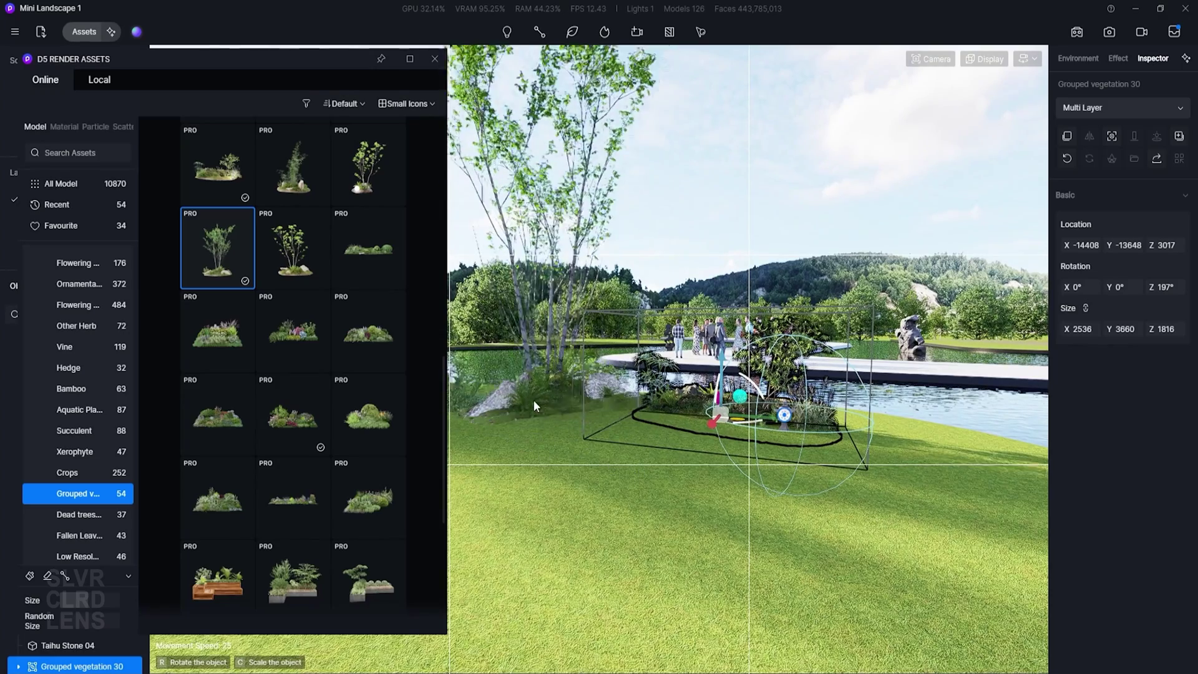
click(531, 400)
key(Escape)
Pull the view back over the water and browse the Grouped Characters category of the Character assets.
right_drag(601, 320, 580, 287)
key(s)
scroll(80, 285, up, 3)
click(57, 254)
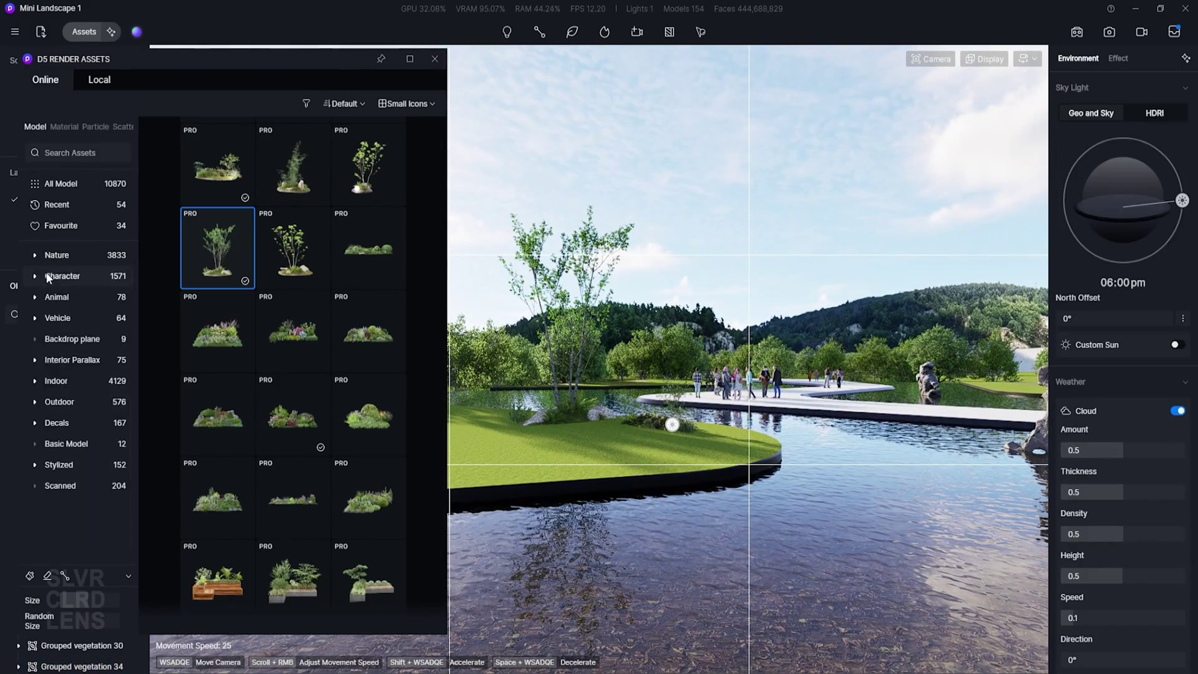
click(55, 275)
click(69, 464)
scroll(361, 433, down, 5)
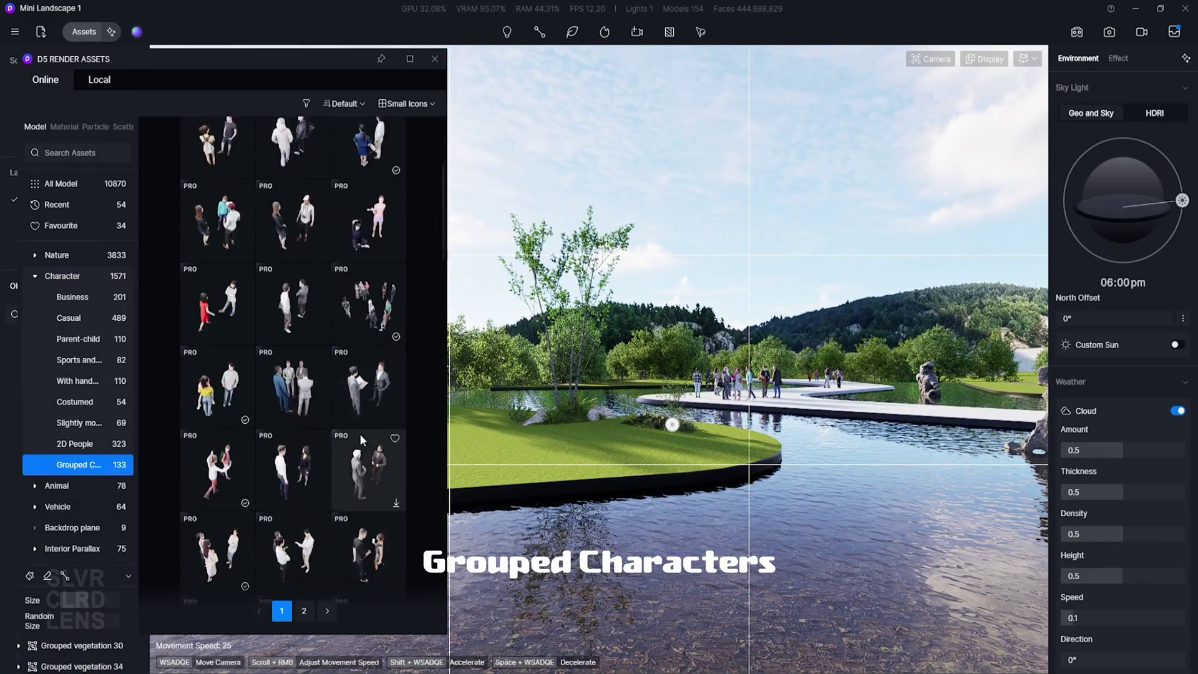
Place Character Combo 132, the large scattered crowd, on the open lawn among the trees.
click(214, 450)
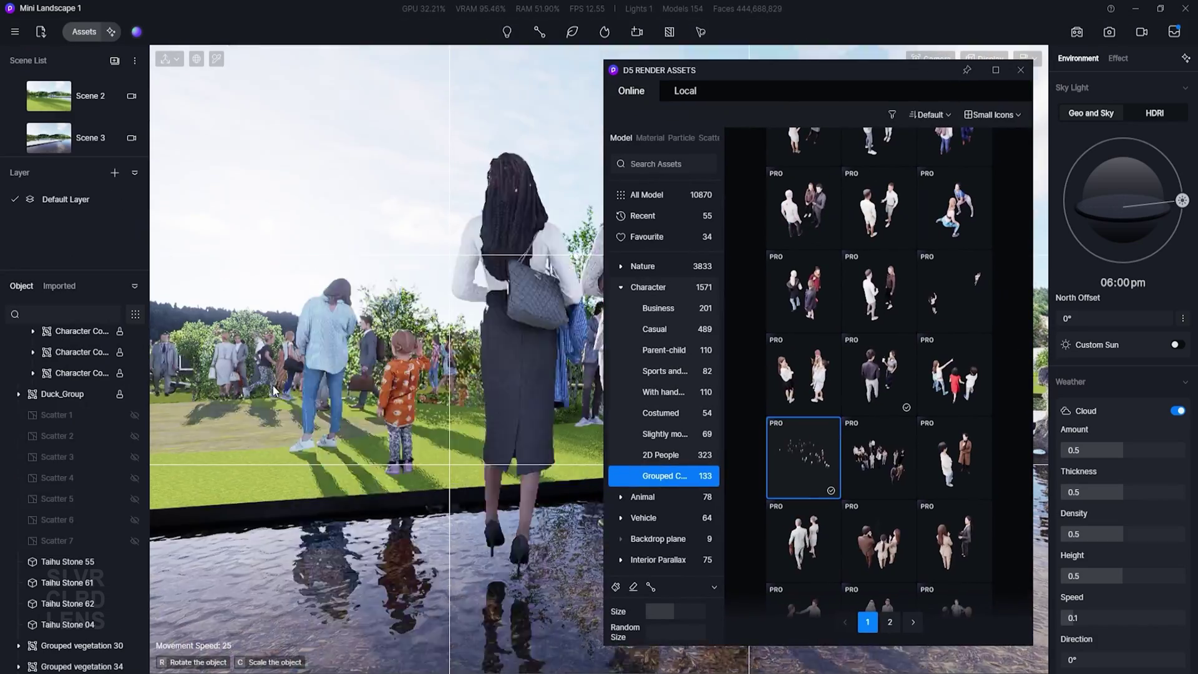
right_click(295, 409)
scroll(856, 461, down, 5)
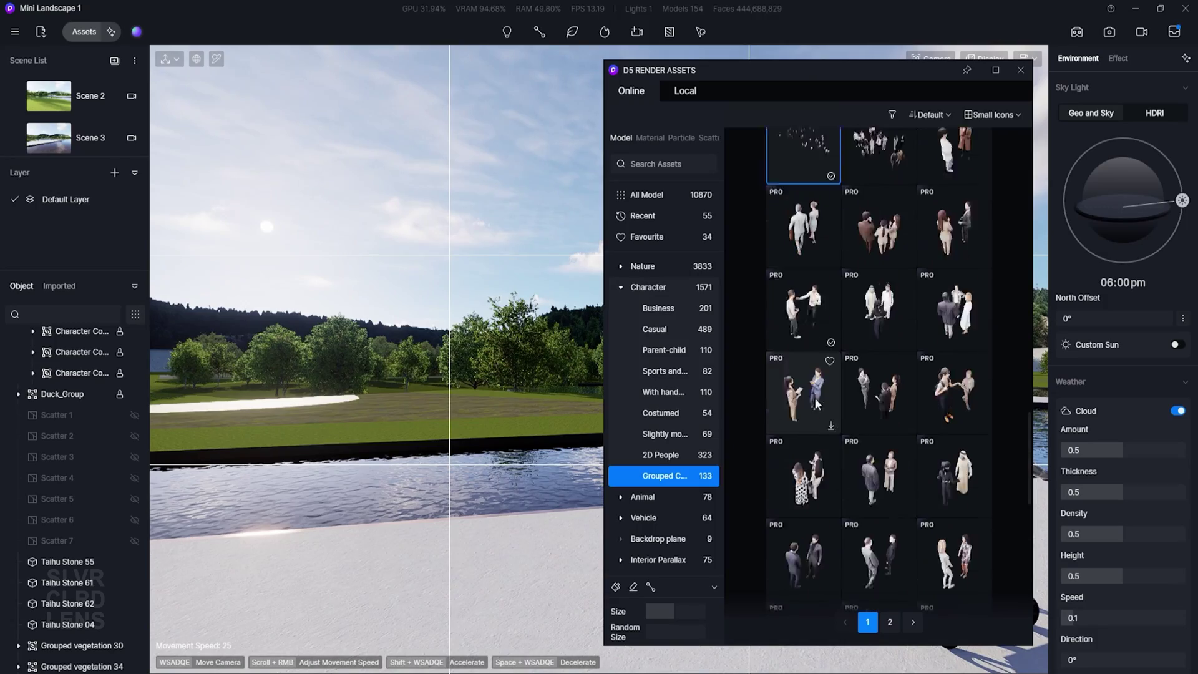
scroll(815, 404, up, 2)
click(803, 301)
key(e)
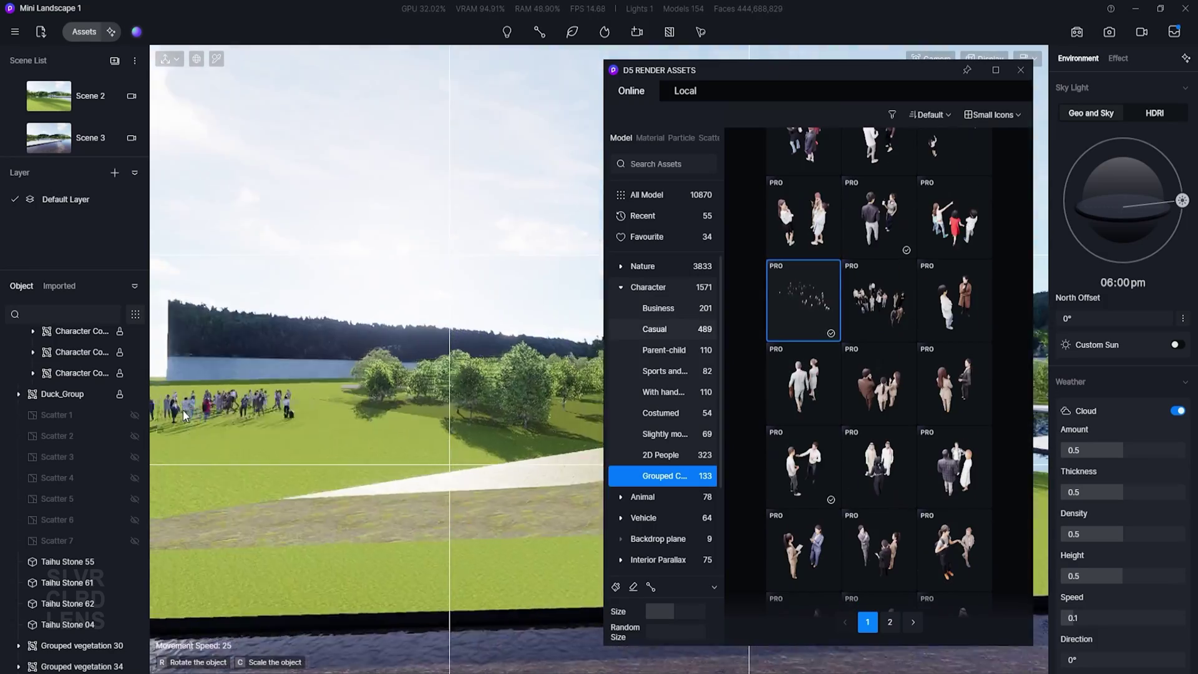
click(355, 422)
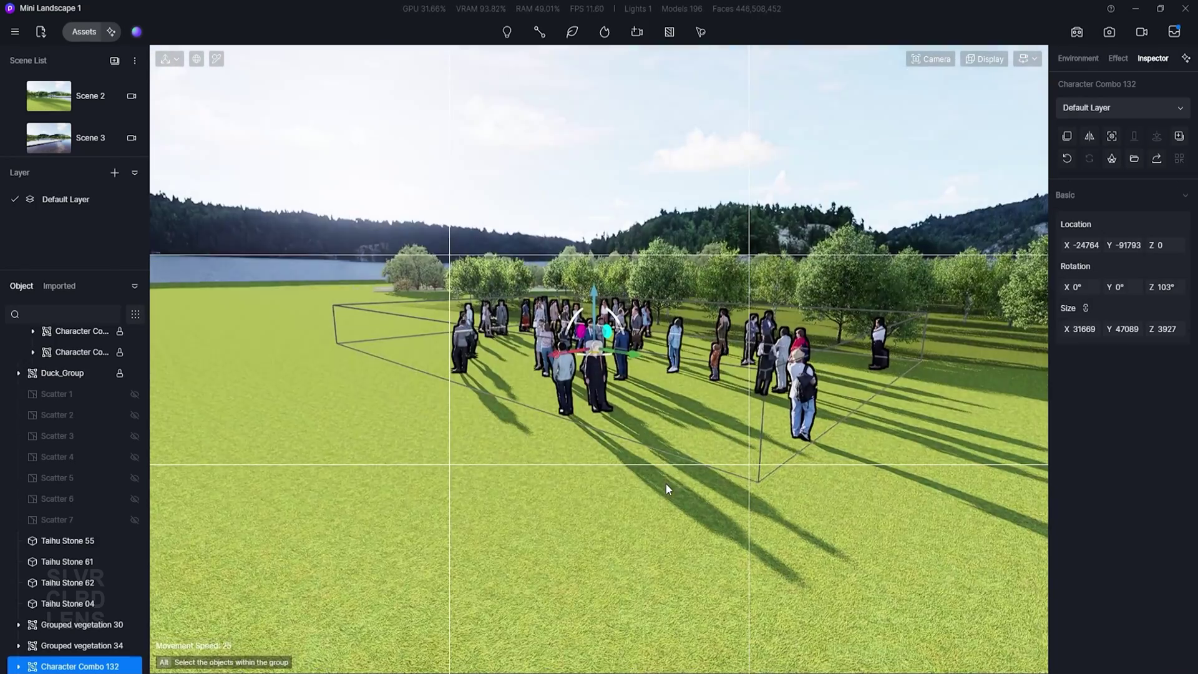
Shift the whole Character Combo 132 crowd across the lawn.
right_drag(692, 349, 785, 377)
key(w)
drag(535, 358, 474, 375)
click(773, 495)
Select the small cluster of people at the crowd's edge and move them together away from the other figures.
right_drag(773, 495, 851, 455)
key(s)
key(d)
click(493, 397)
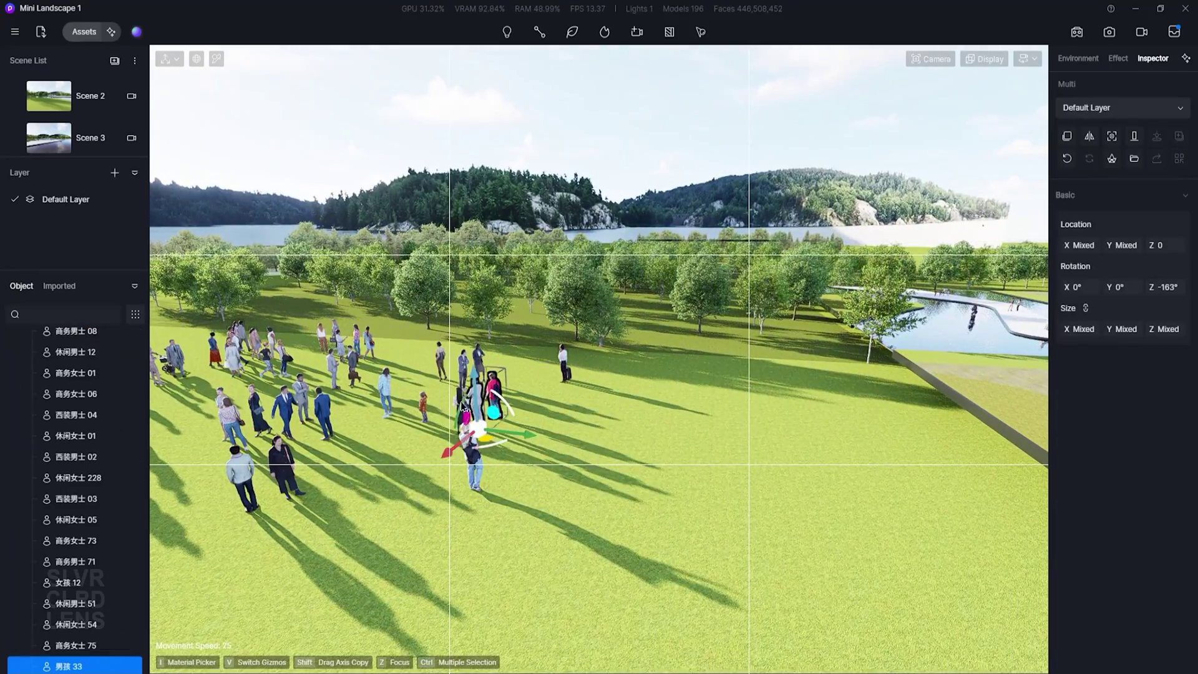
ctrl+click(459, 406)
drag(498, 436, 725, 469)
Move the individual figures 商务男士 19 and 休闲男士 167 across the lawn toward the separated cluster.
key(z)
key(s)
key(a)
click(497, 317)
drag(497, 329, 660, 346)
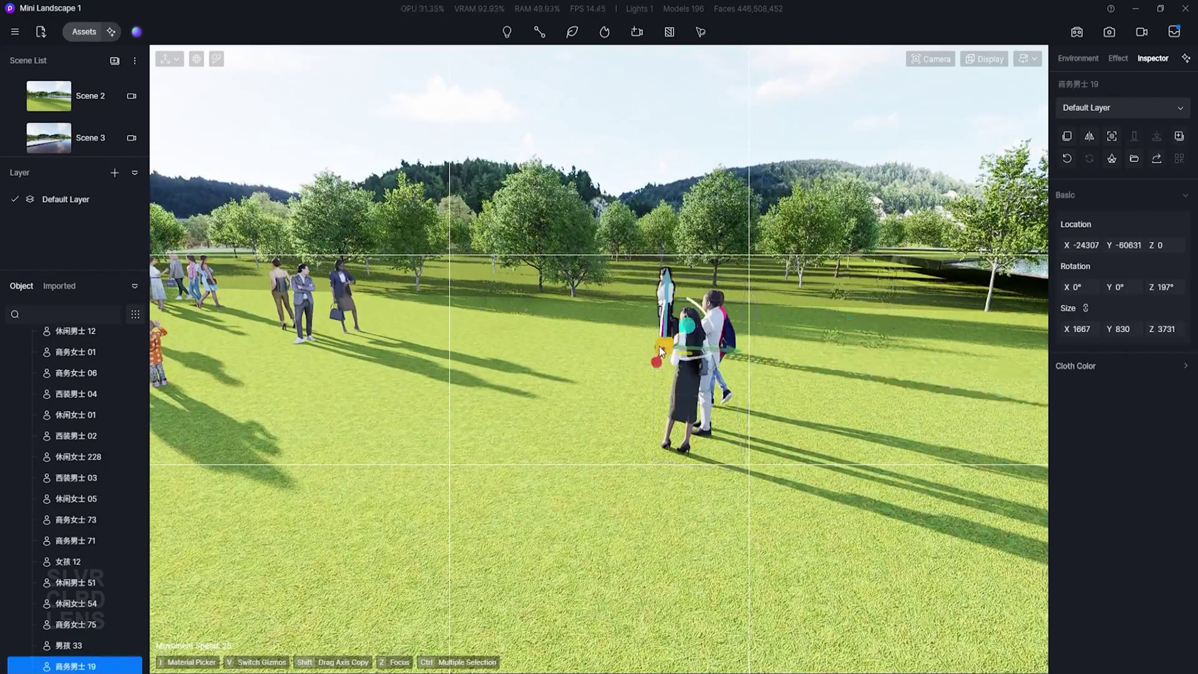
key(s)
key(a)
click(435, 403)
drag(430, 459, 659, 385)
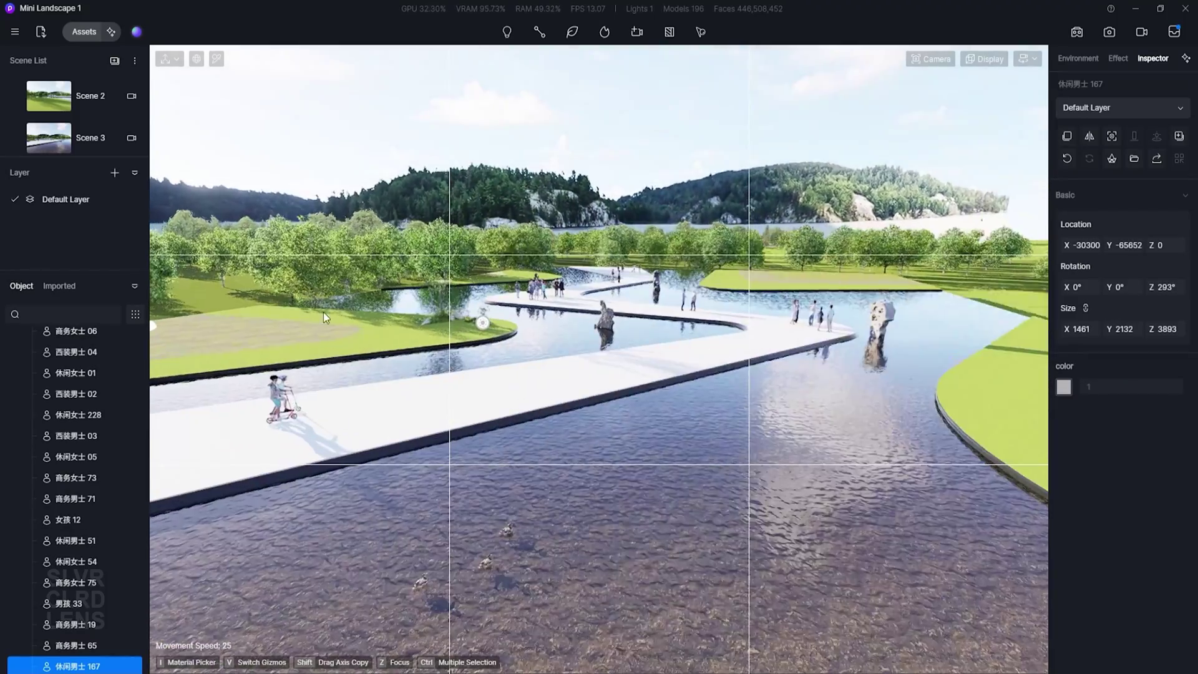
Browse the Stylized assets and their three Lowpoly subcategories, ending with Lowpoly Character.
click(84, 31)
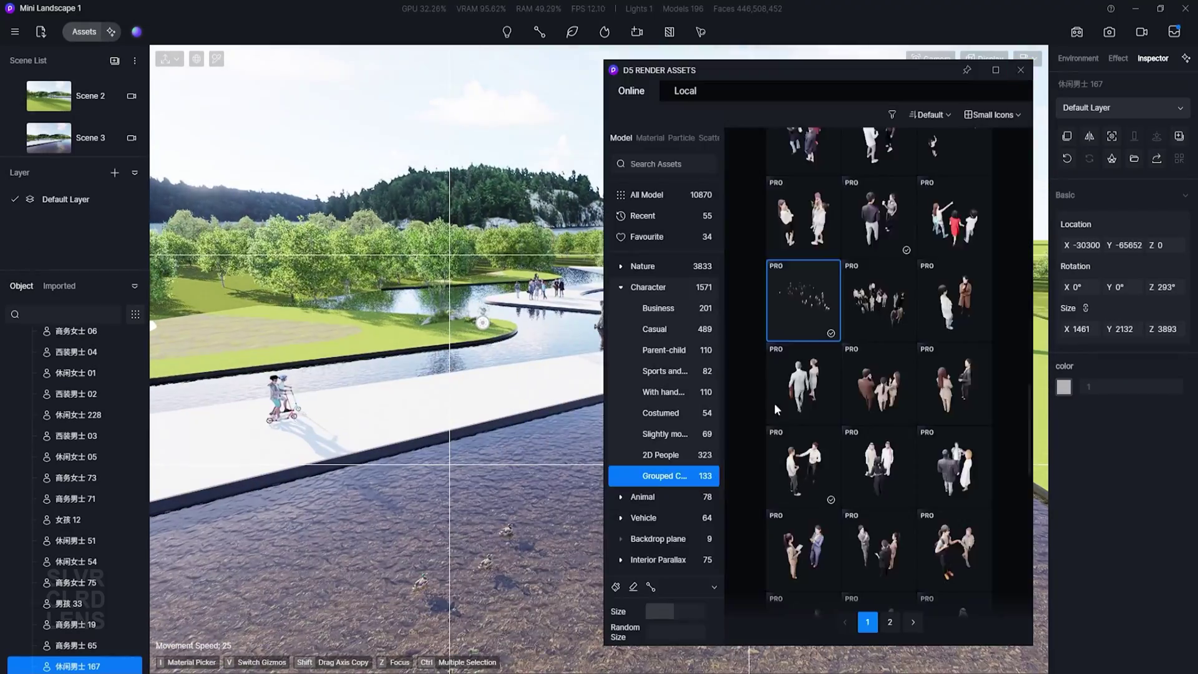
scroll(858, 201, down, 5)
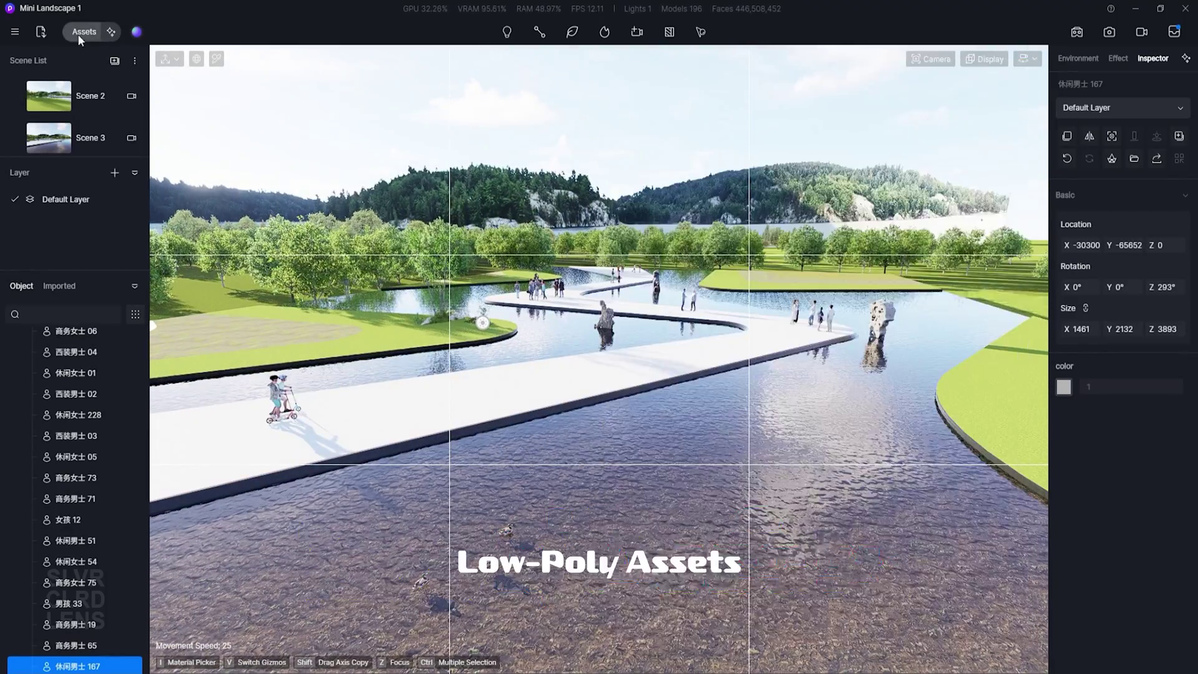
click(84, 31)
click(166, 296)
click(188, 485)
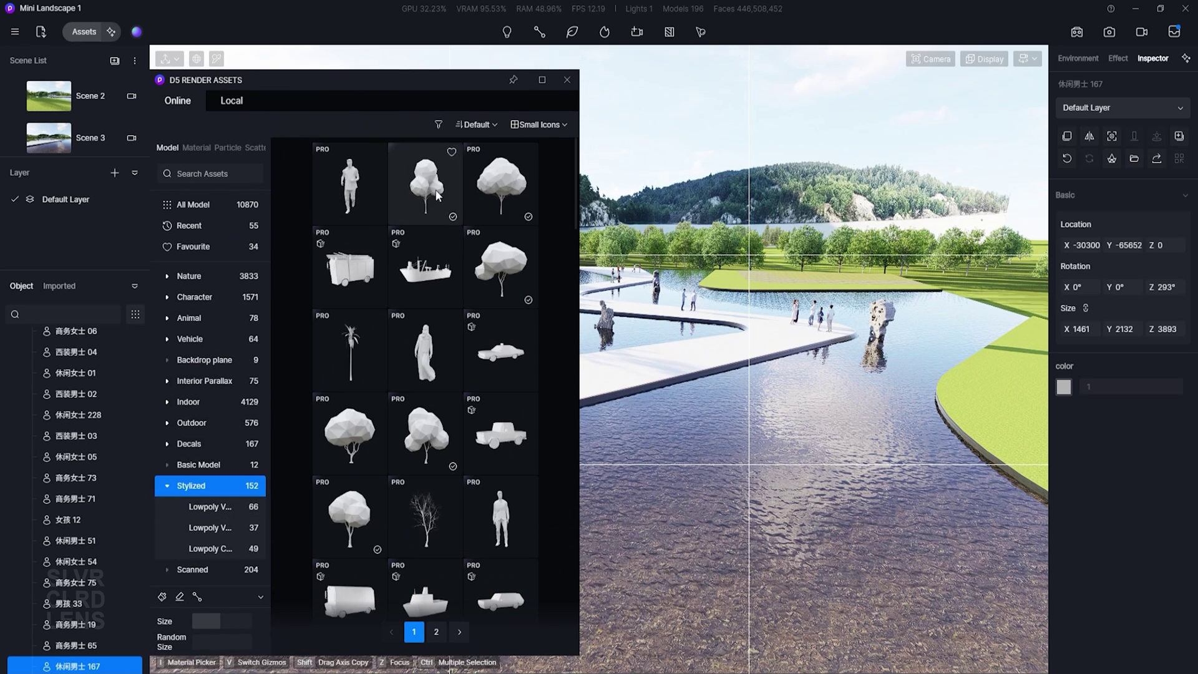
click(216, 507)
click(210, 528)
click(208, 549)
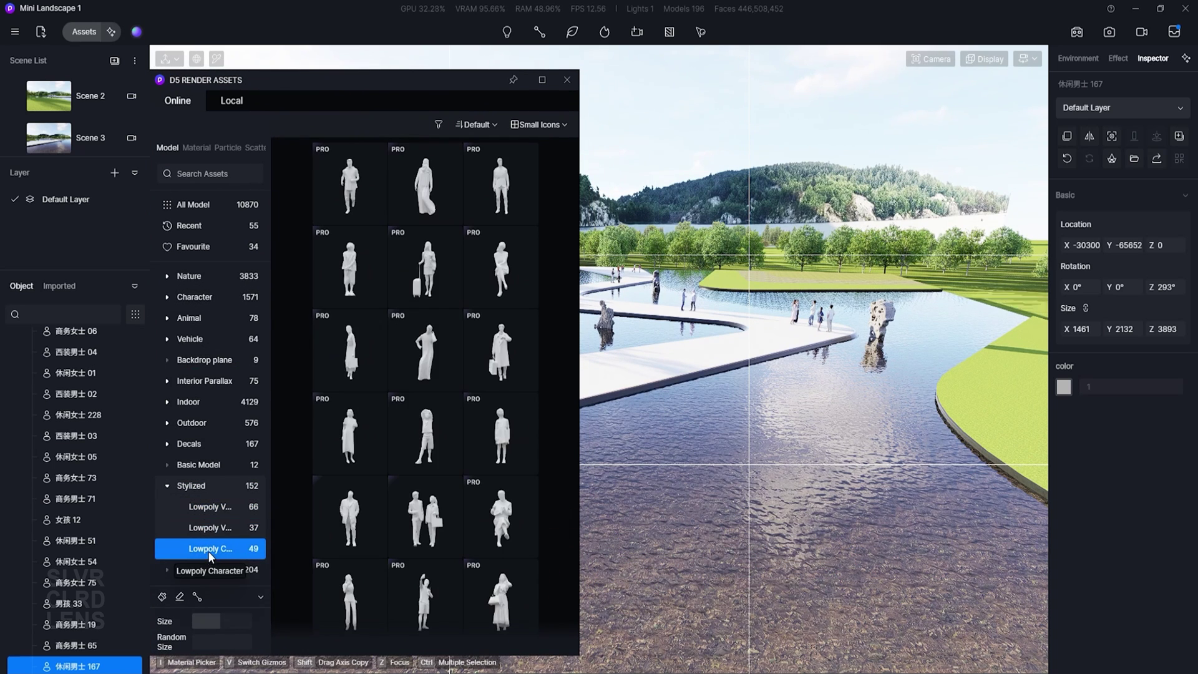
Place Lowpoly Plant 19 and two other low-poly trees on the lawns beside the water.
click(221, 529)
click(402, 194)
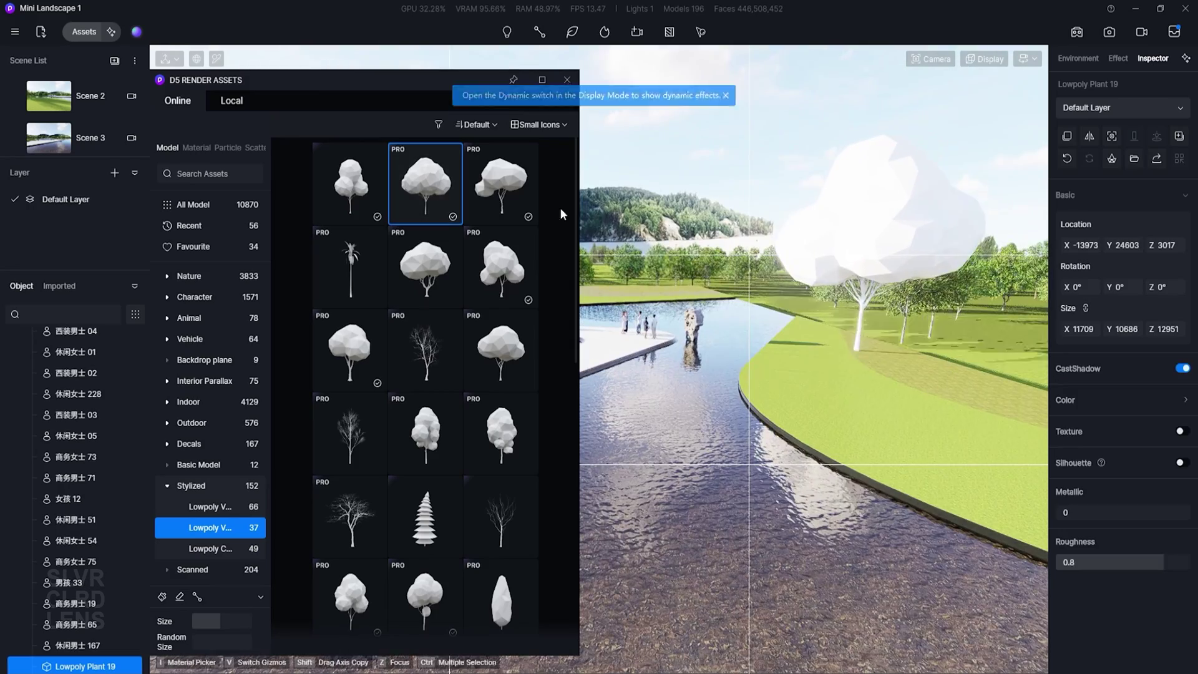
click(500, 184)
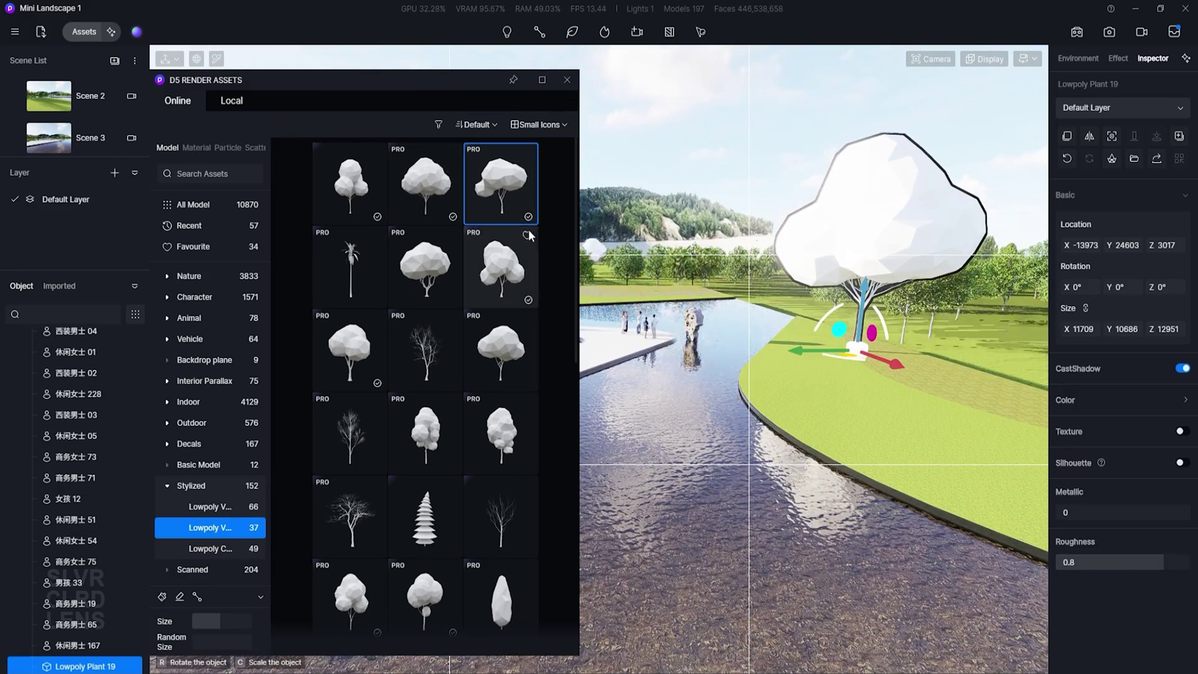
click(609, 291)
click(349, 183)
click(682, 291)
key(Escape)
click(567, 80)
Place a standing figure from the Lowpoly Character assets in the scene and adjust its position.
right_drag(742, 209, 874, 218)
click(84, 31)
click(209, 548)
click(425, 433)
click(725, 372)
key(z)
click(565, 80)
drag(627, 470, 682, 368)
scroll(682, 368, down, 3)
right_drag(682, 368, 698, 228)
key(s)
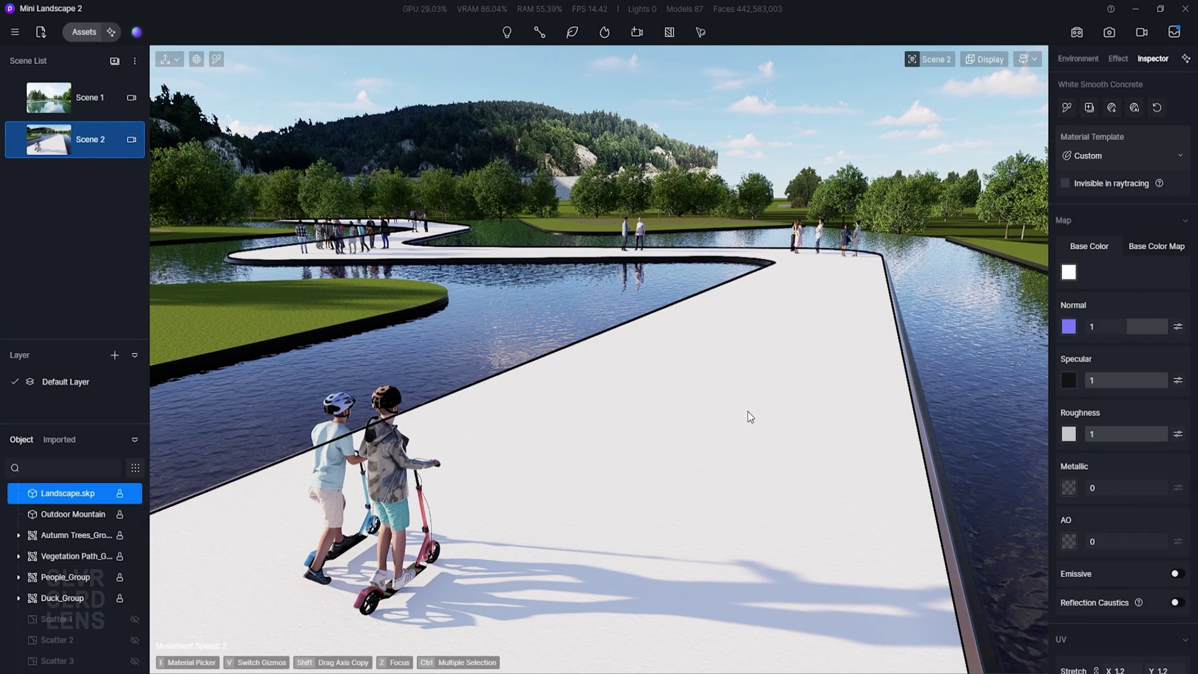
Pick the walkway's White Smooth Concrete material and load the marble texture 2 image as its base color map.
key(i)
click(802, 355)
click(1089, 271)
click(43, 330)
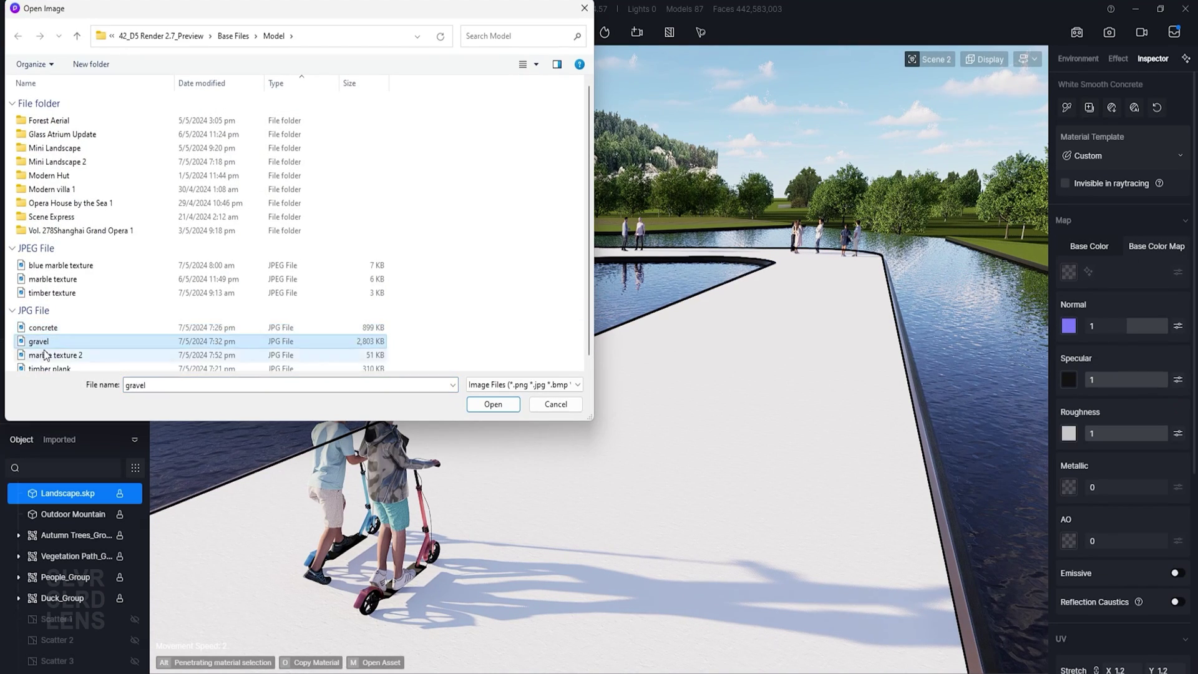
click(42, 341)
scroll(43, 341, down, 1)
click(44, 350)
click(493, 404)
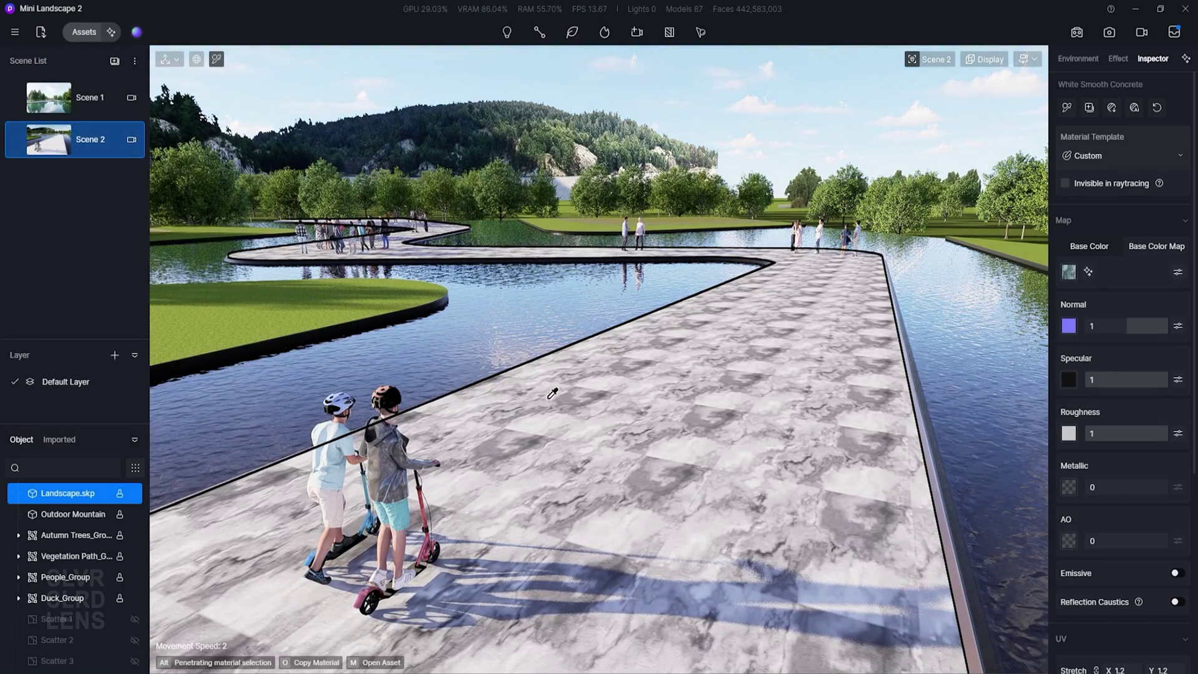
Generate an AI Ultra HD Texture from the walkway's marble base color map and apply it.
right_drag(706, 452, 350, 599)
scroll(596, 543, up, 4)
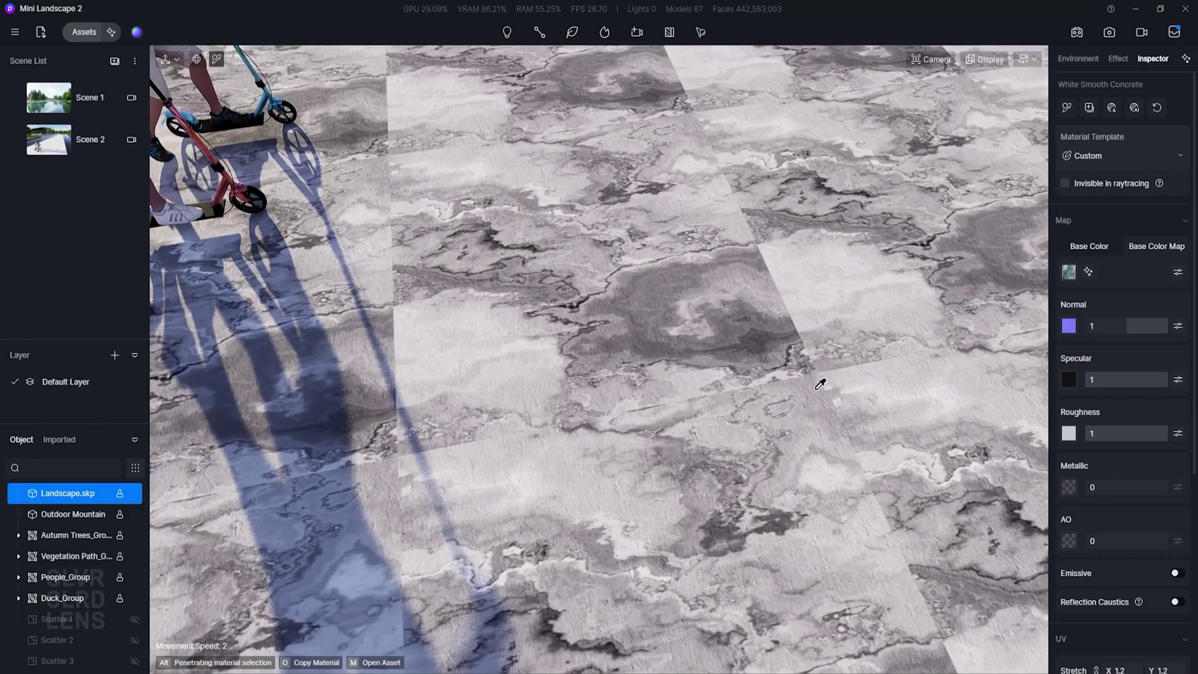
click(1088, 272)
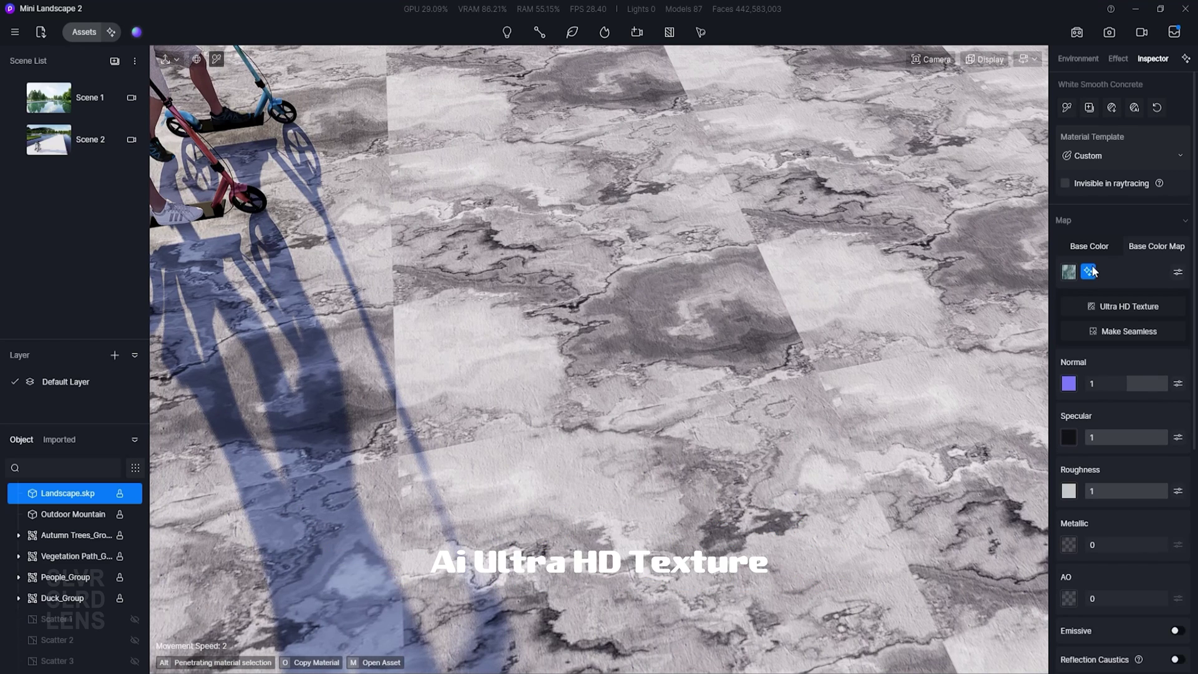
click(1114, 307)
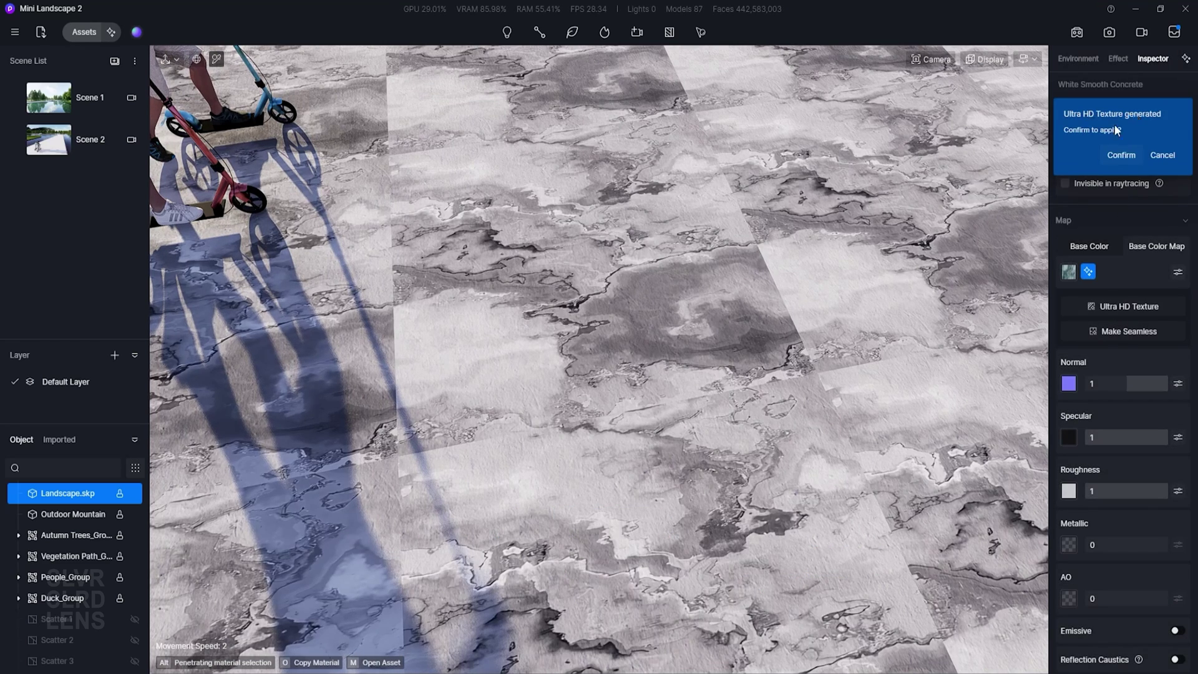
click(1120, 153)
scroll(829, 424, up, 3)
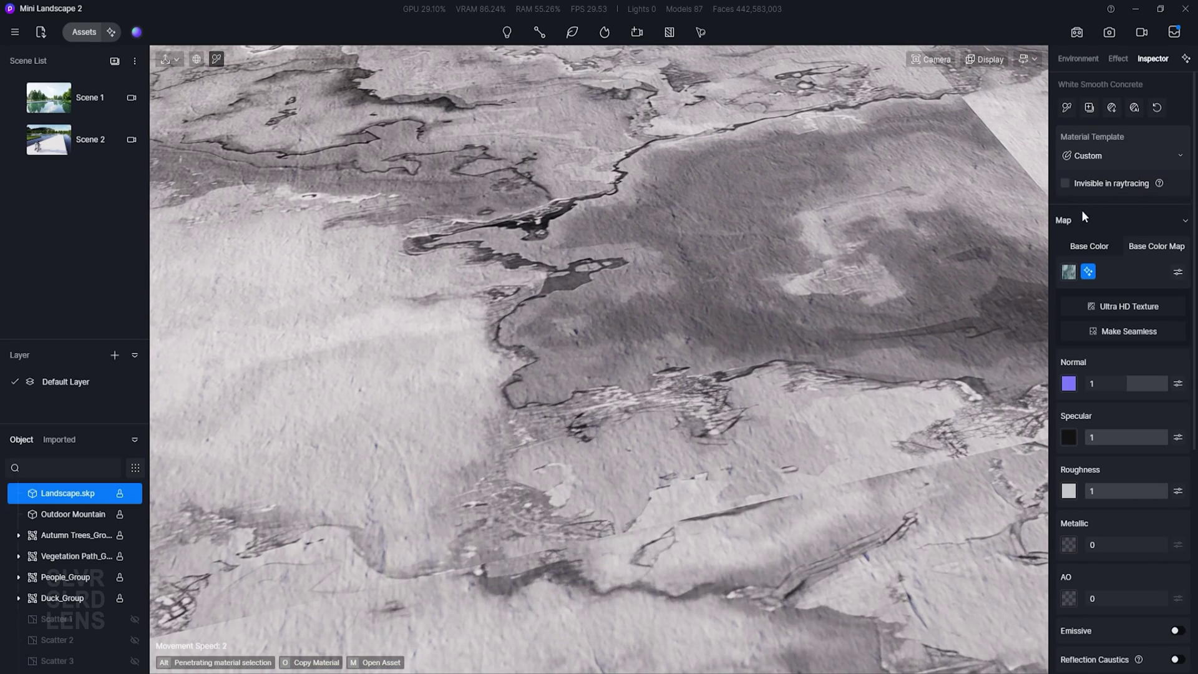
click(1090, 273)
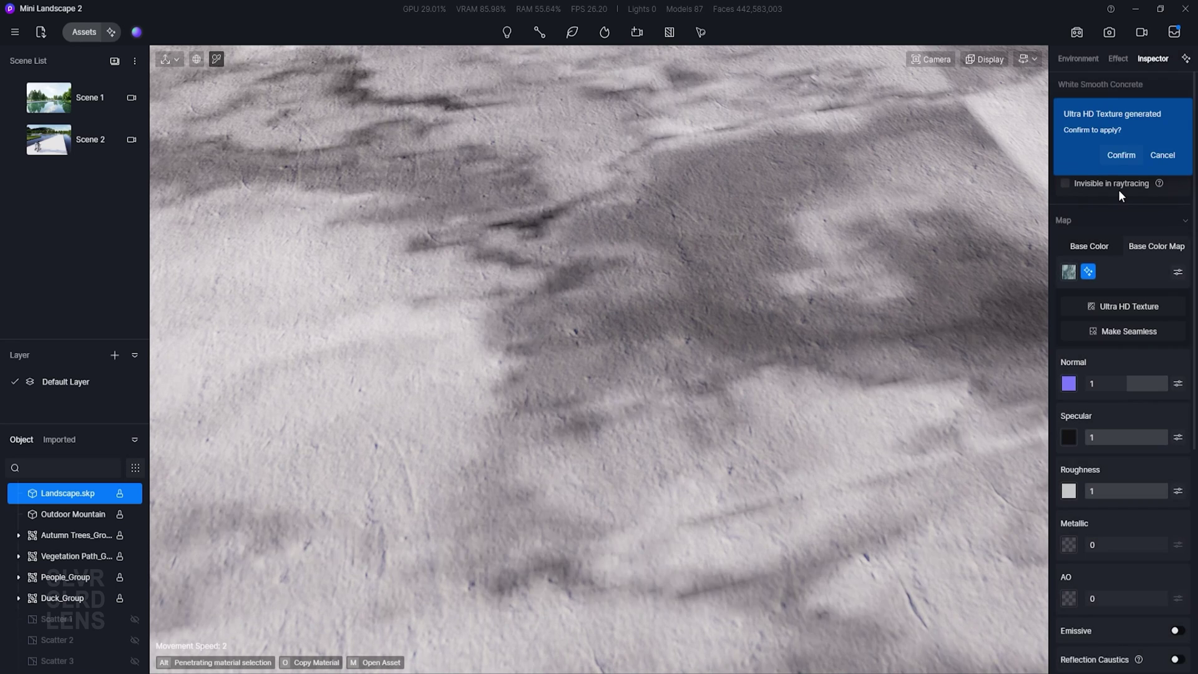
click(1121, 154)
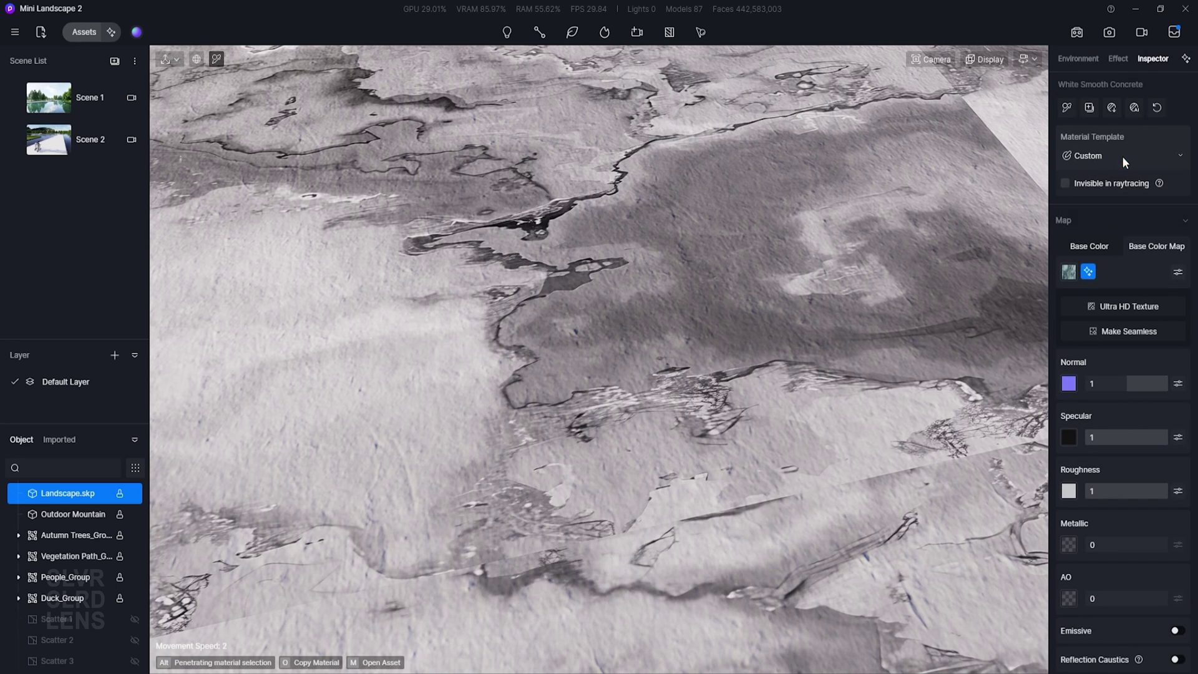
Generate a seamless version of the marble map with AI Make Seamless and accept it.
click(1122, 330)
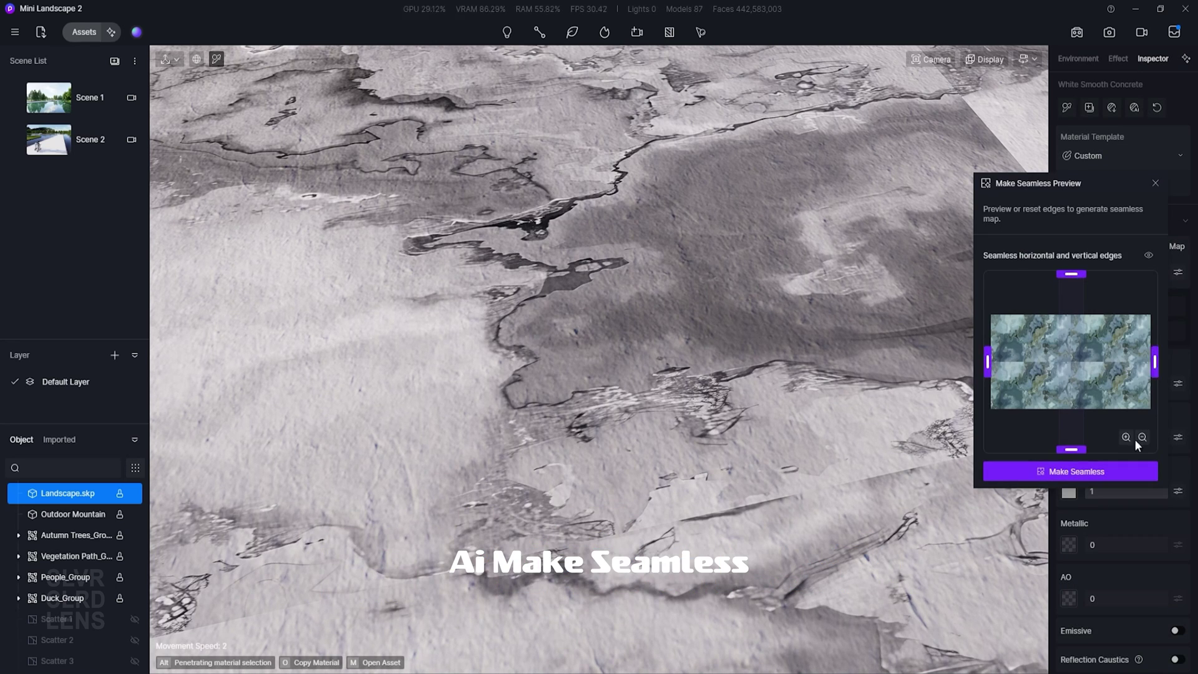
click(1083, 473)
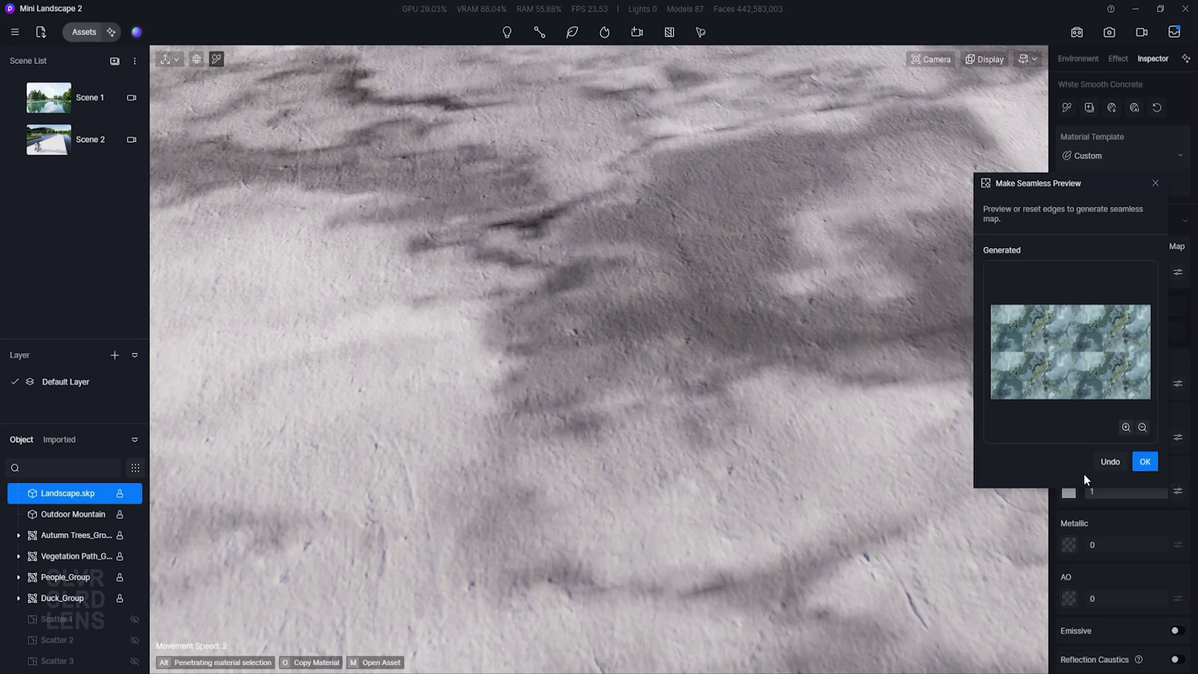
click(1142, 460)
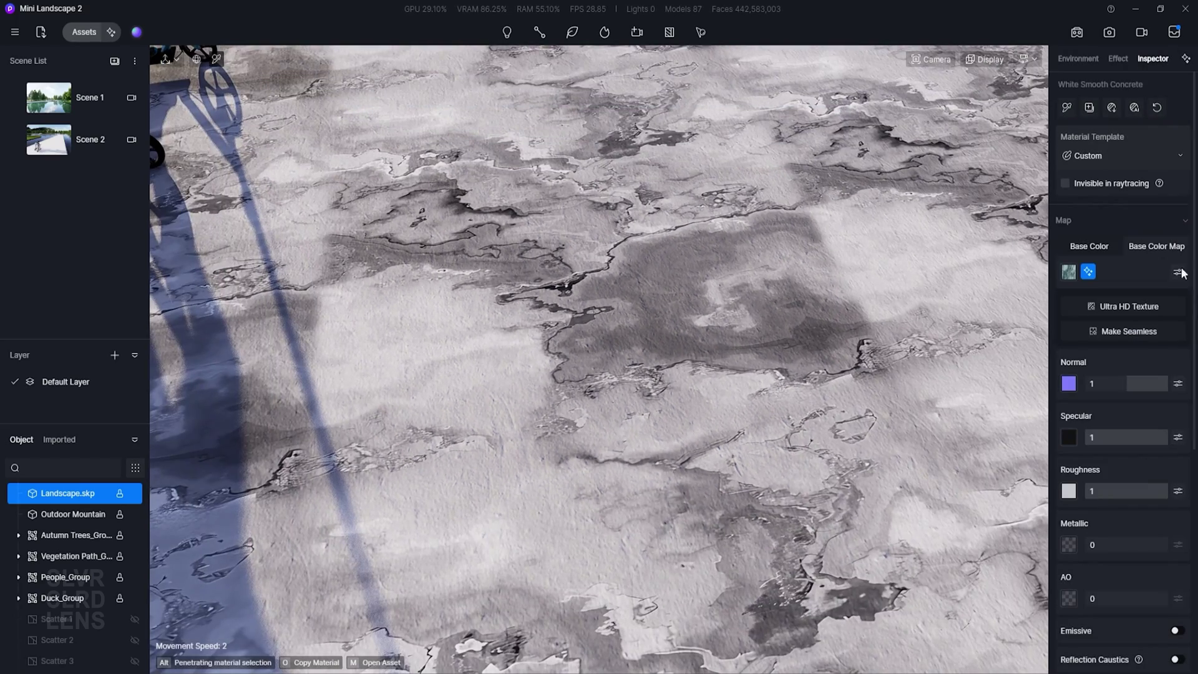
Set the saturation of the walkway's base color map to -100.
click(1177, 271)
scroll(408, 451, down, 5)
scroll(732, 283, up, 5)
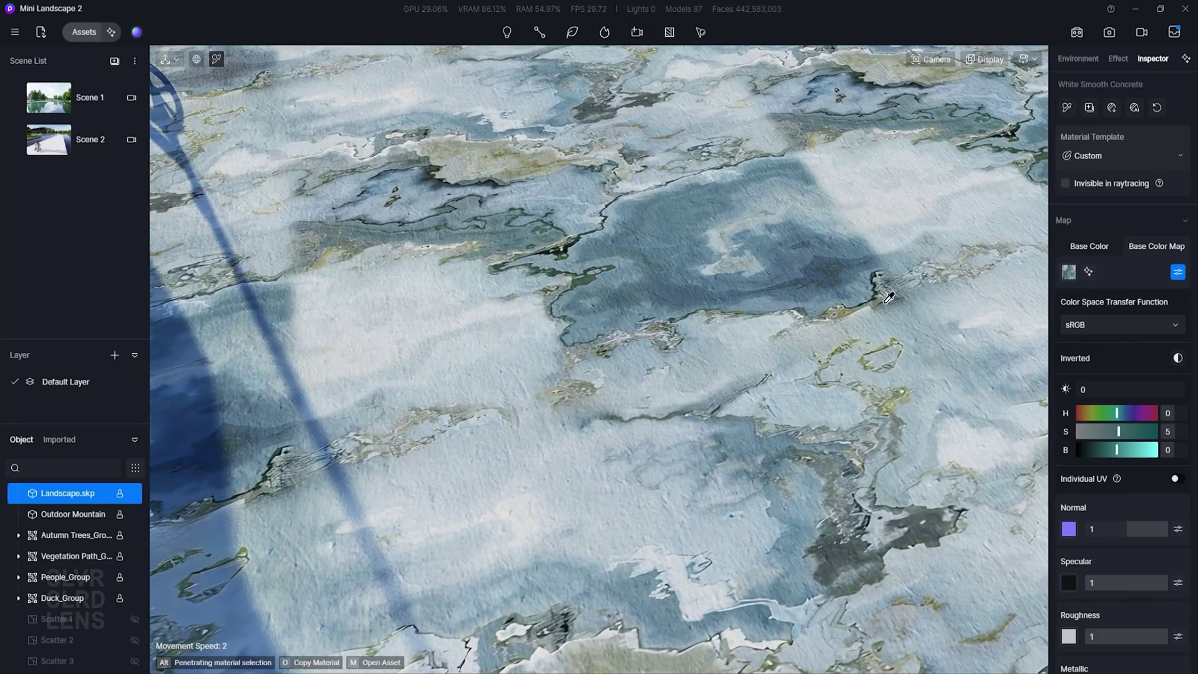
right_drag(884, 303, 936, 162)
drag(1119, 431, 977, 441)
Set the walkway material's UV stretch to 0.5 and turn on the UV Randomizer.
scroll(1133, 532, down, 5)
click(1121, 520)
text(0.5)
key(Return)
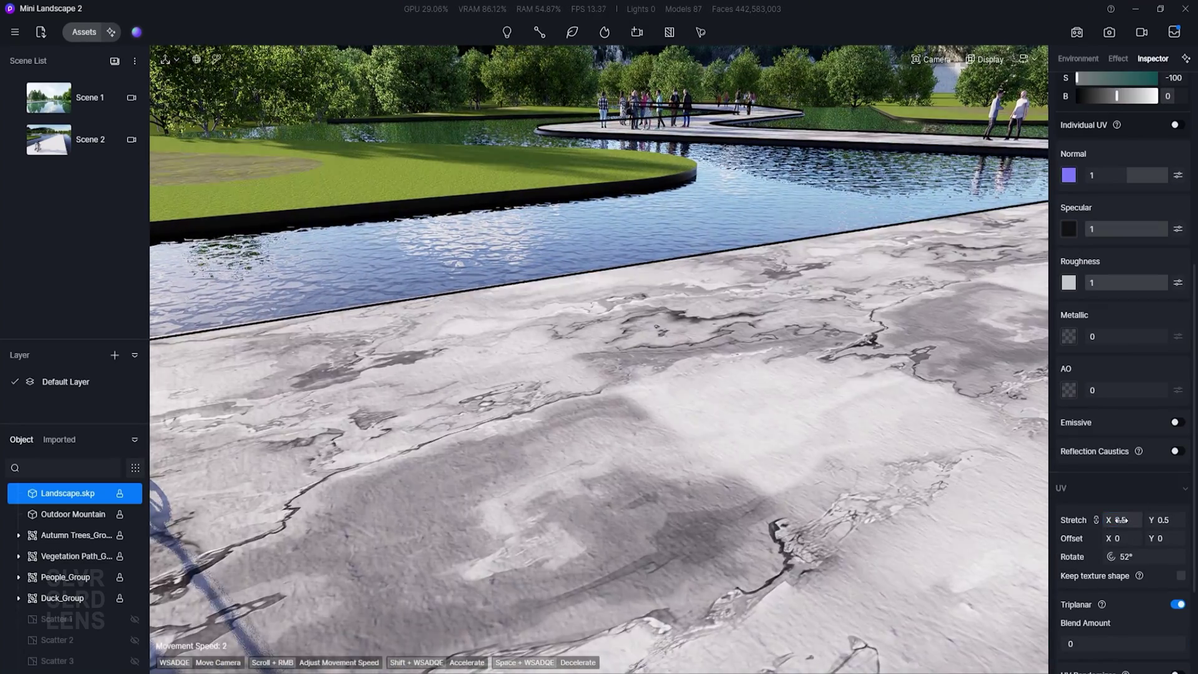
right_drag(749, 374, 936, 330)
scroll(1182, 570, down, 2)
click(1176, 557)
scroll(1175, 549, down, 1)
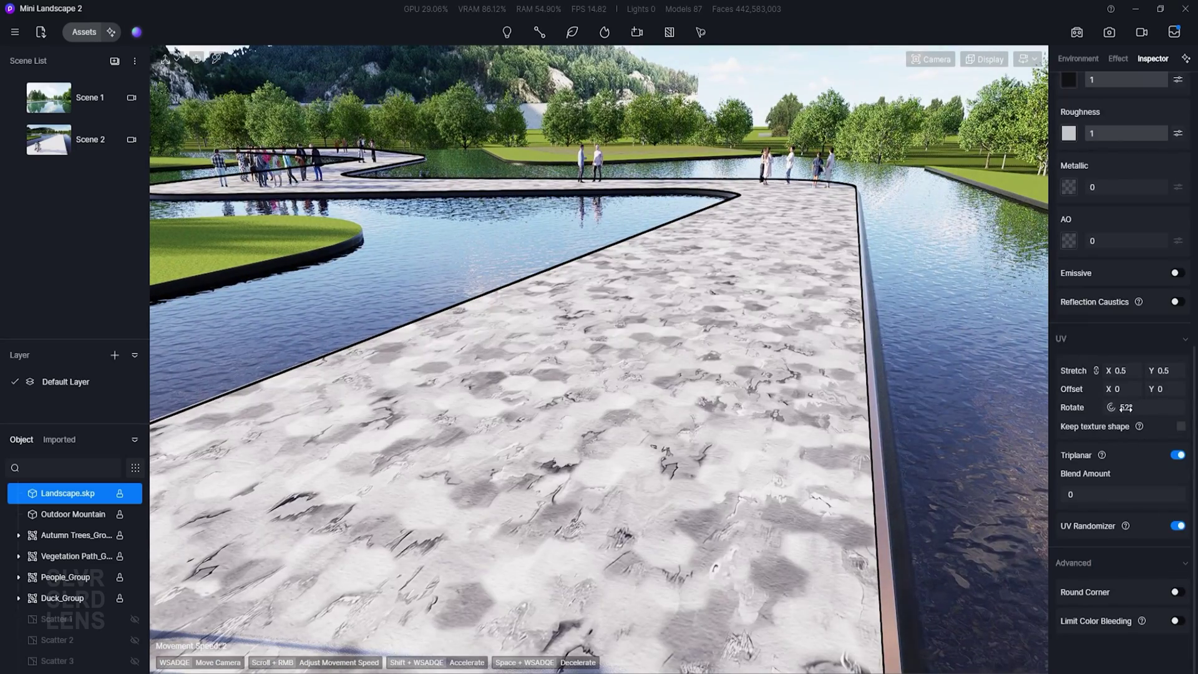
Set the walkway material's UV stretch to 0.3 and turn off the UV Randomizer.
key(Return)
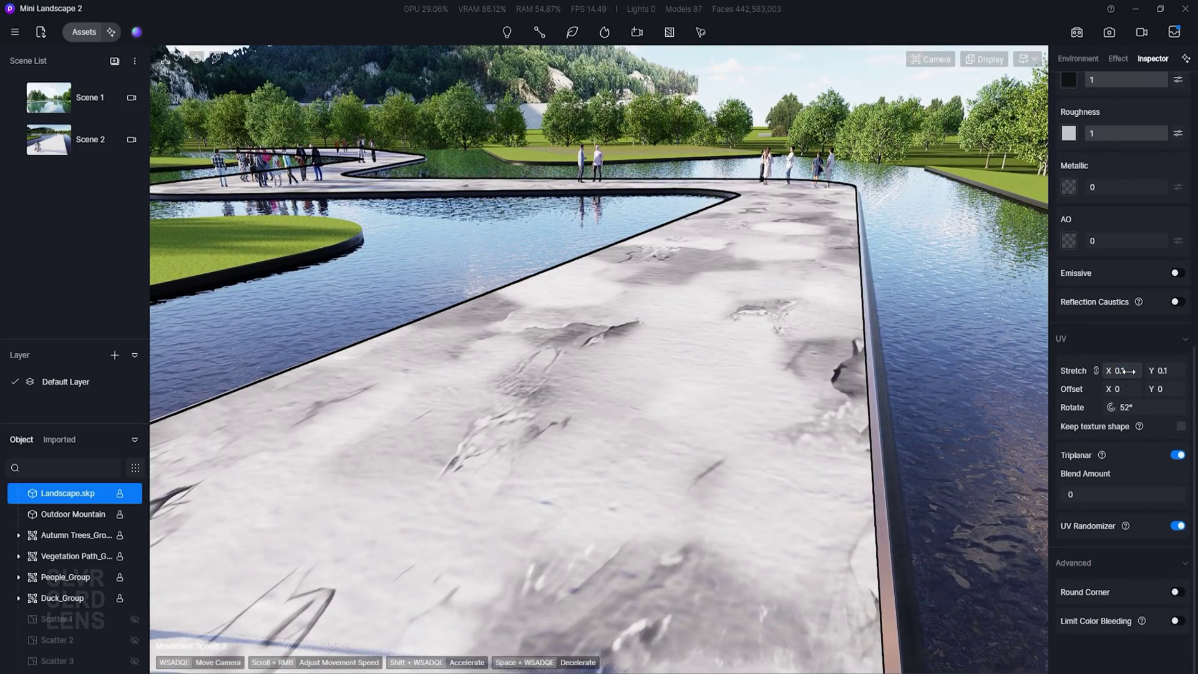
text(3)
key(Return)
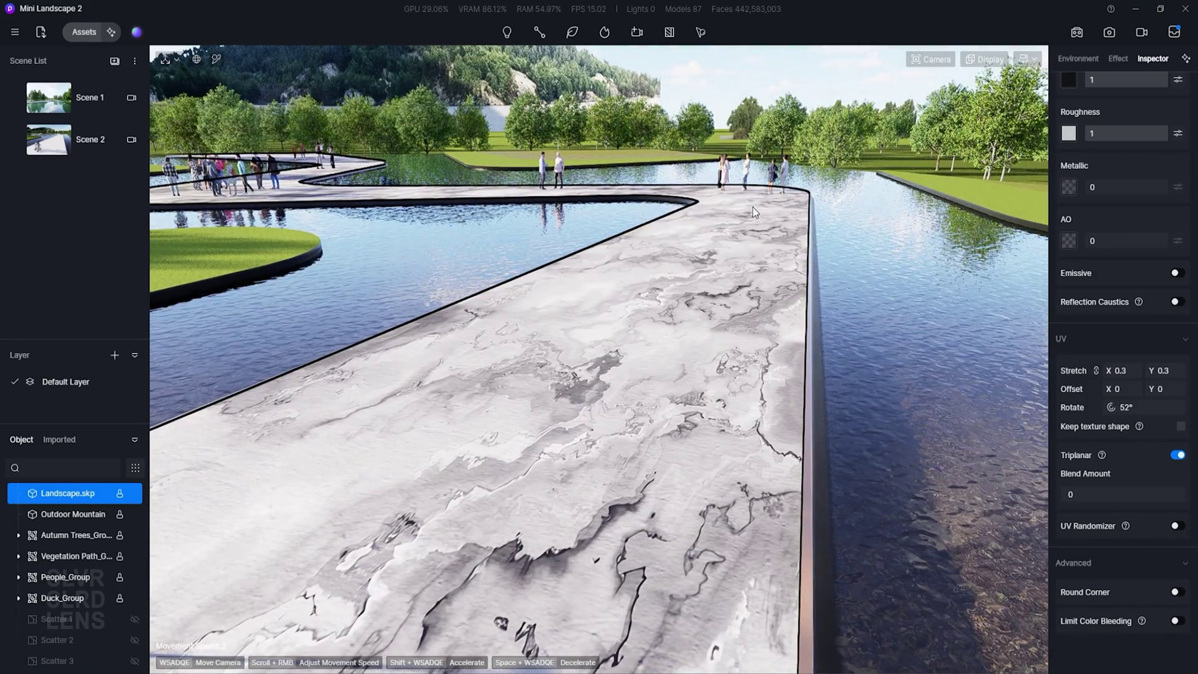
Set the walkway material's Metallic value to 0.55.
scroll(1135, 412, up, 5)
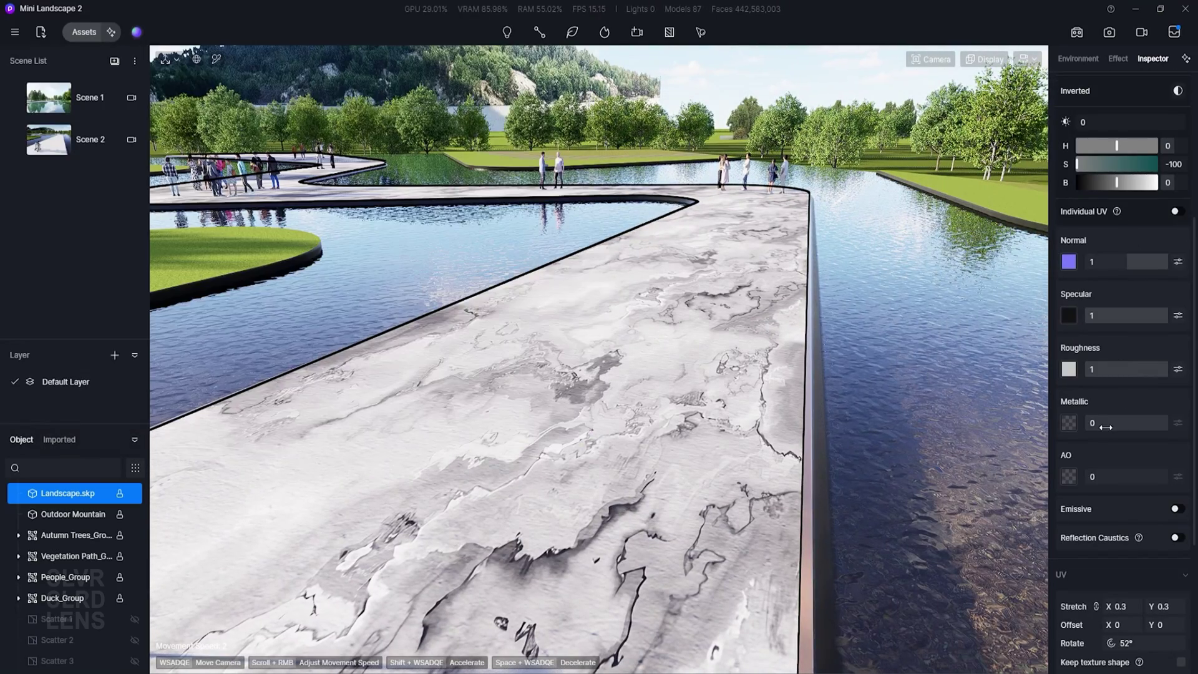
drag(1106, 427, 1131, 425)
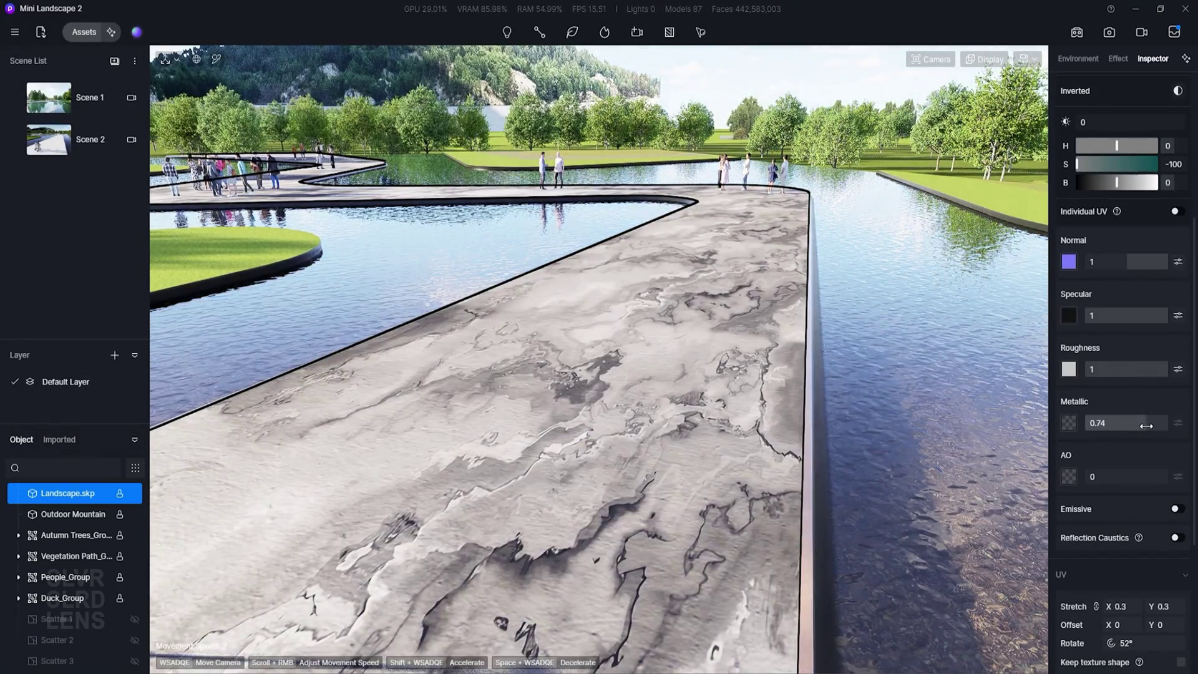
drag(1130, 475, 1081, 476)
scroll(1123, 481, down, 3)
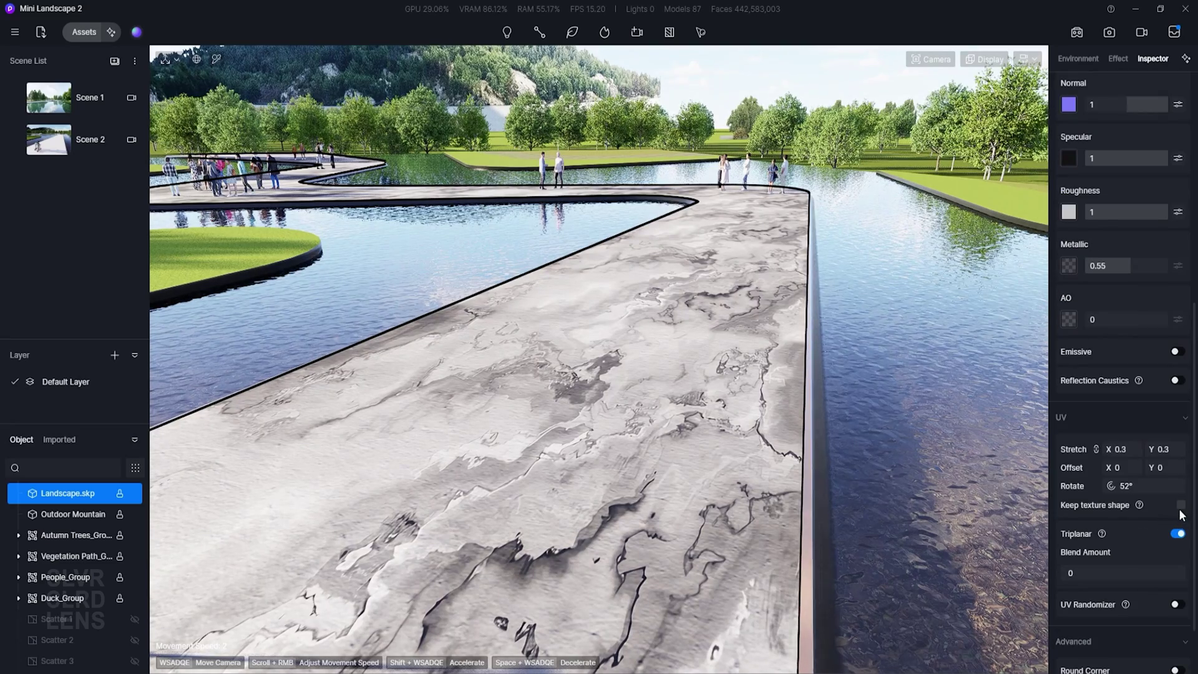
Toggle Keep texture shape on for the walkway material's UV settings.
click(1180, 505)
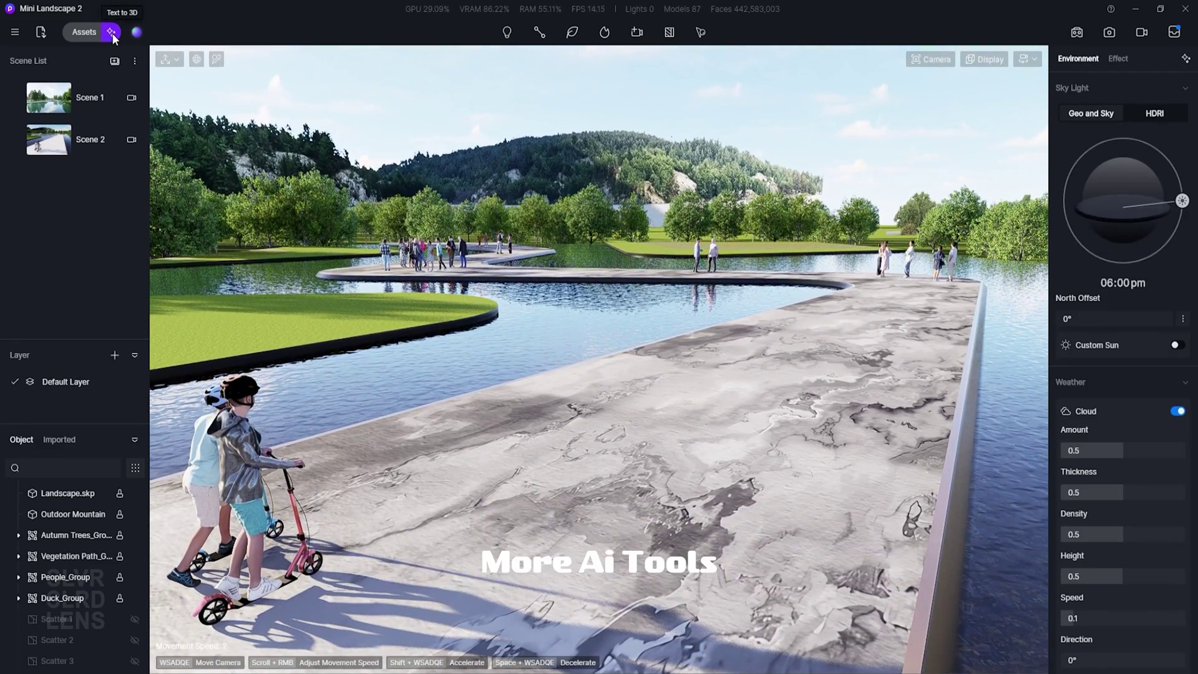
Look through the Text to 3D generator's prompt fields and its Sculpture ornaments, Clothes and Food recommendations, then close it.
click(112, 33)
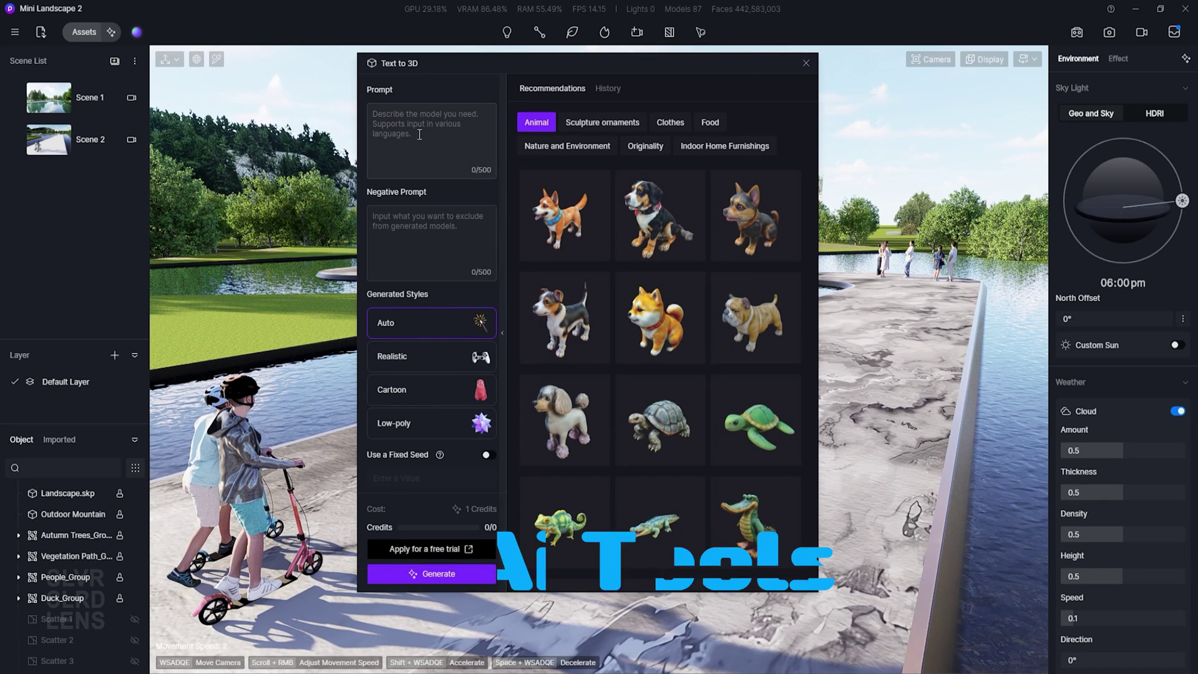
click(419, 116)
click(391, 211)
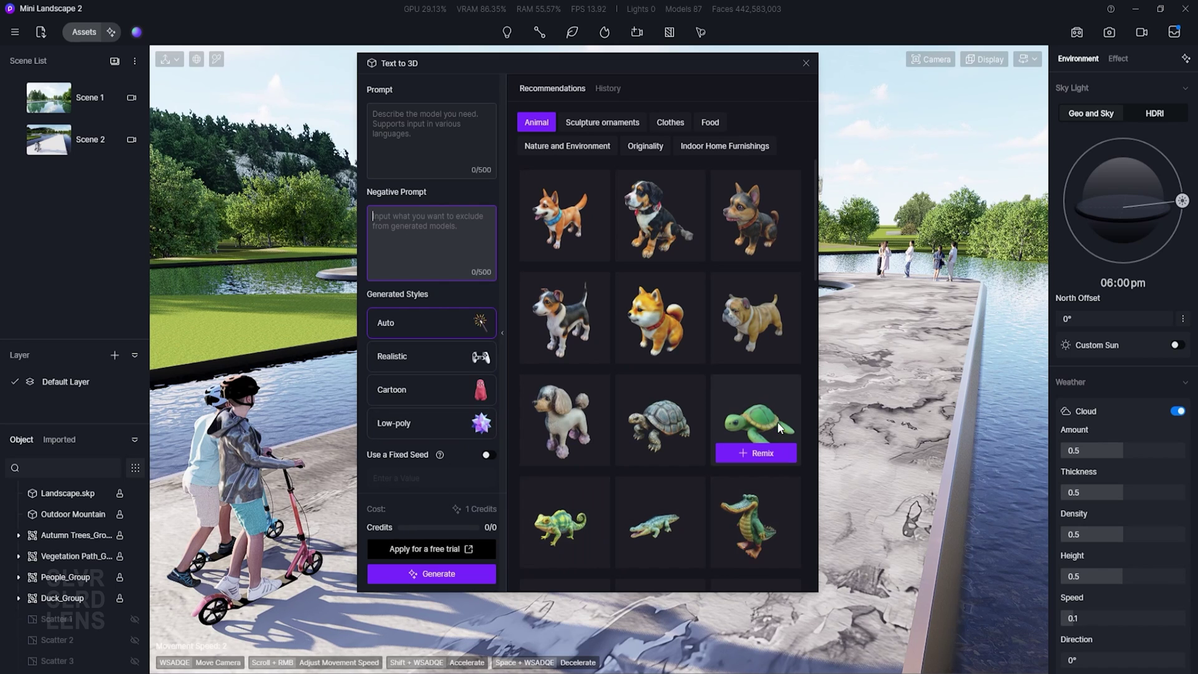
click(613, 125)
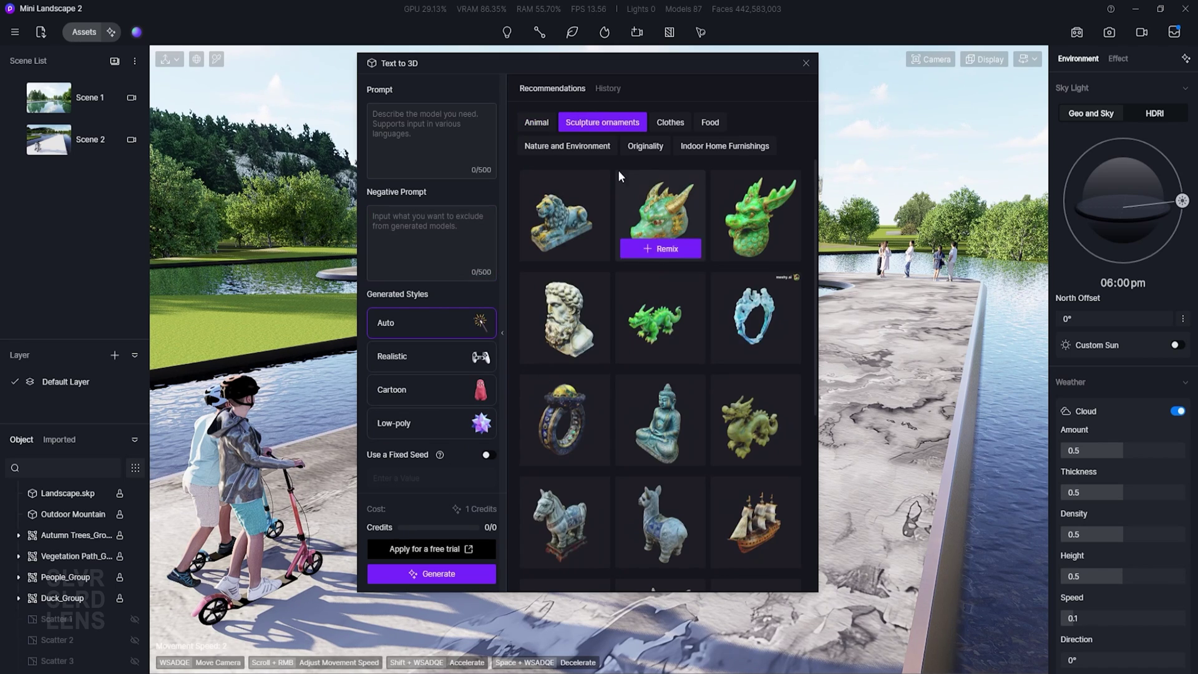
click(678, 123)
click(710, 123)
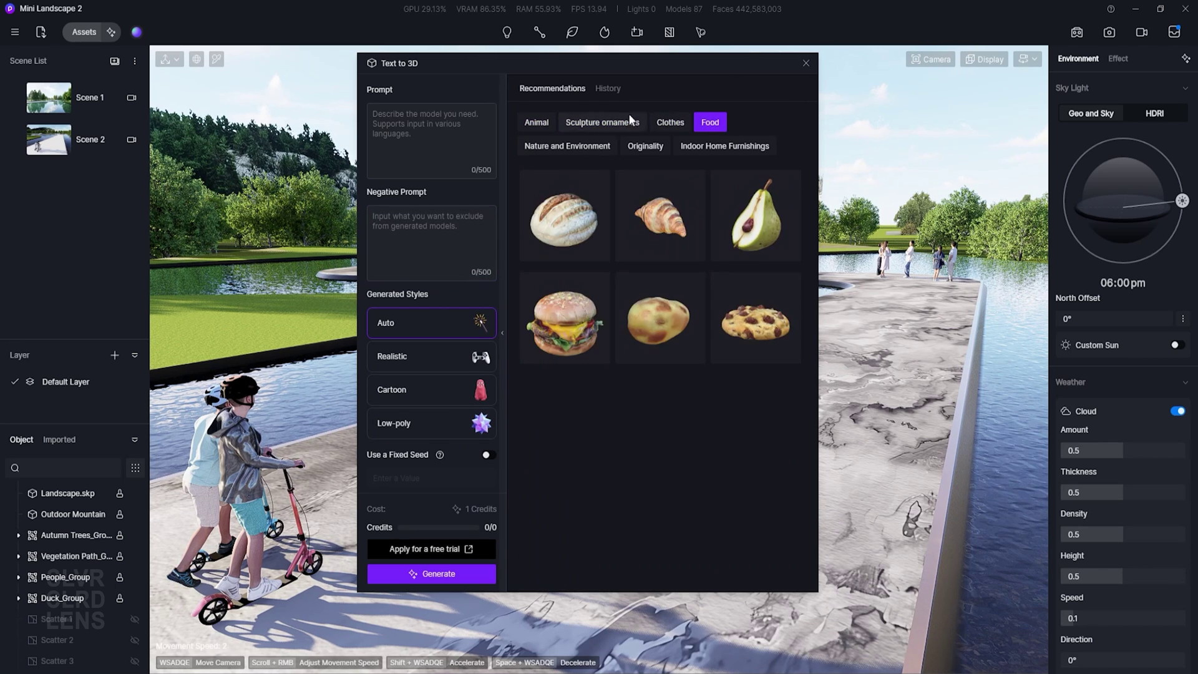
click(805, 63)
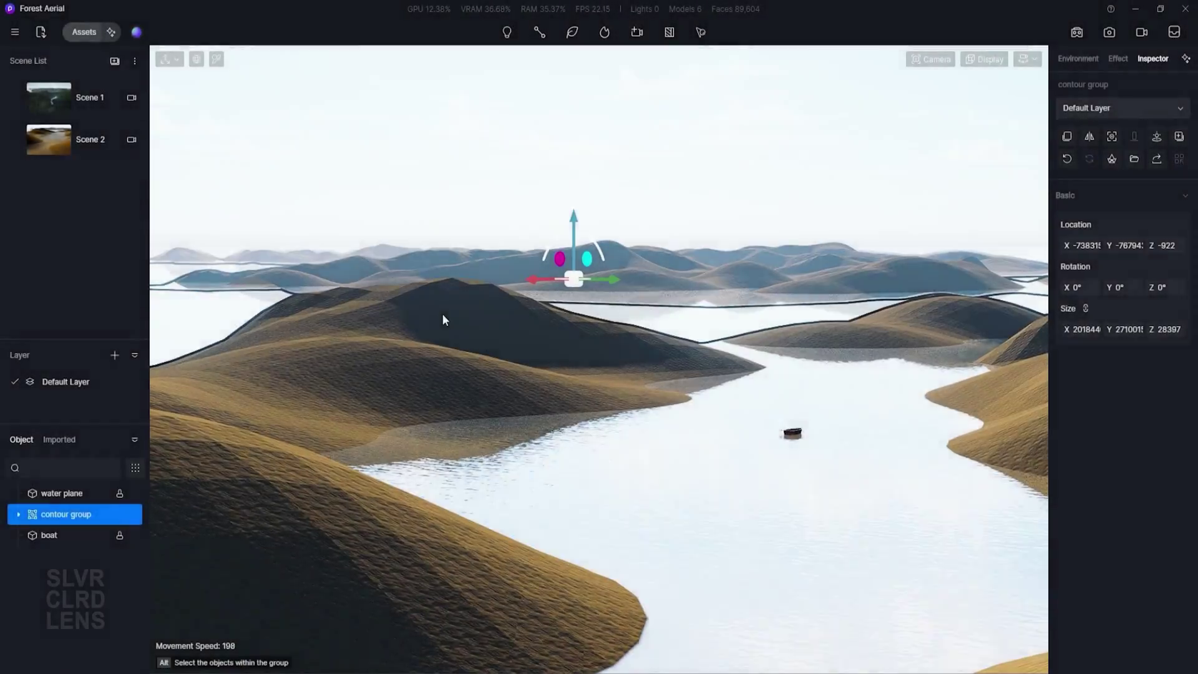
Apply the Coniferous forest scatter preset from the online asset library to the hilly terrain around the water.
key(Escape)
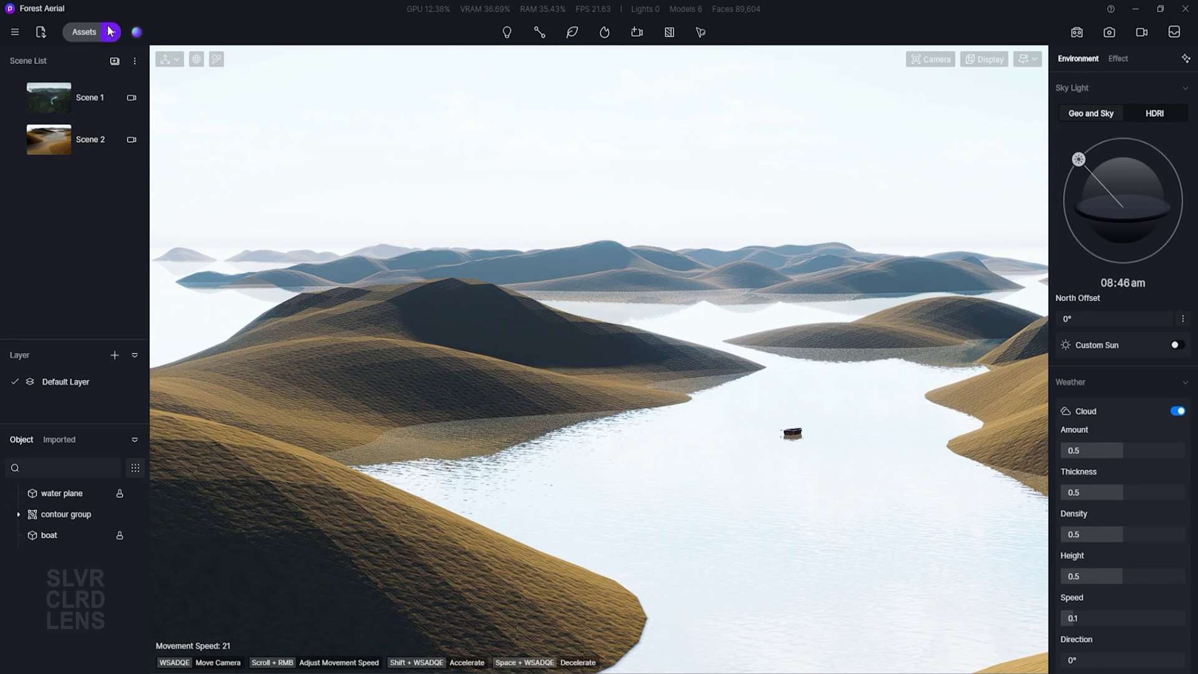
click(86, 32)
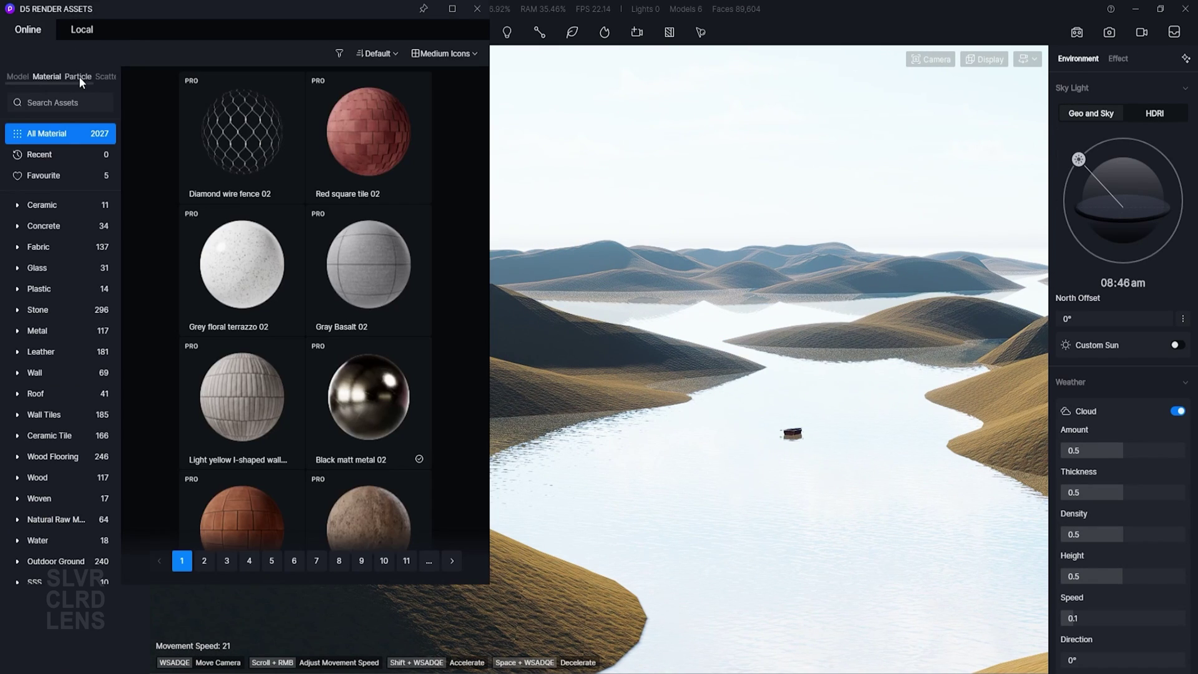
click(98, 78)
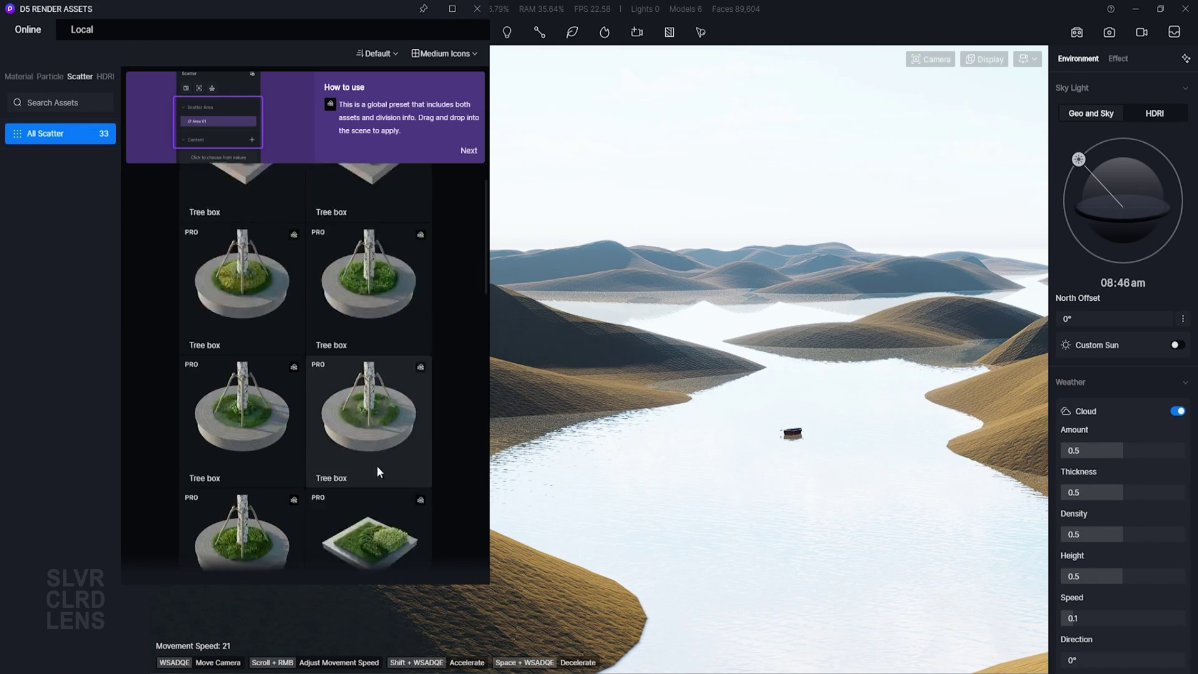
scroll(376, 465, down, 10)
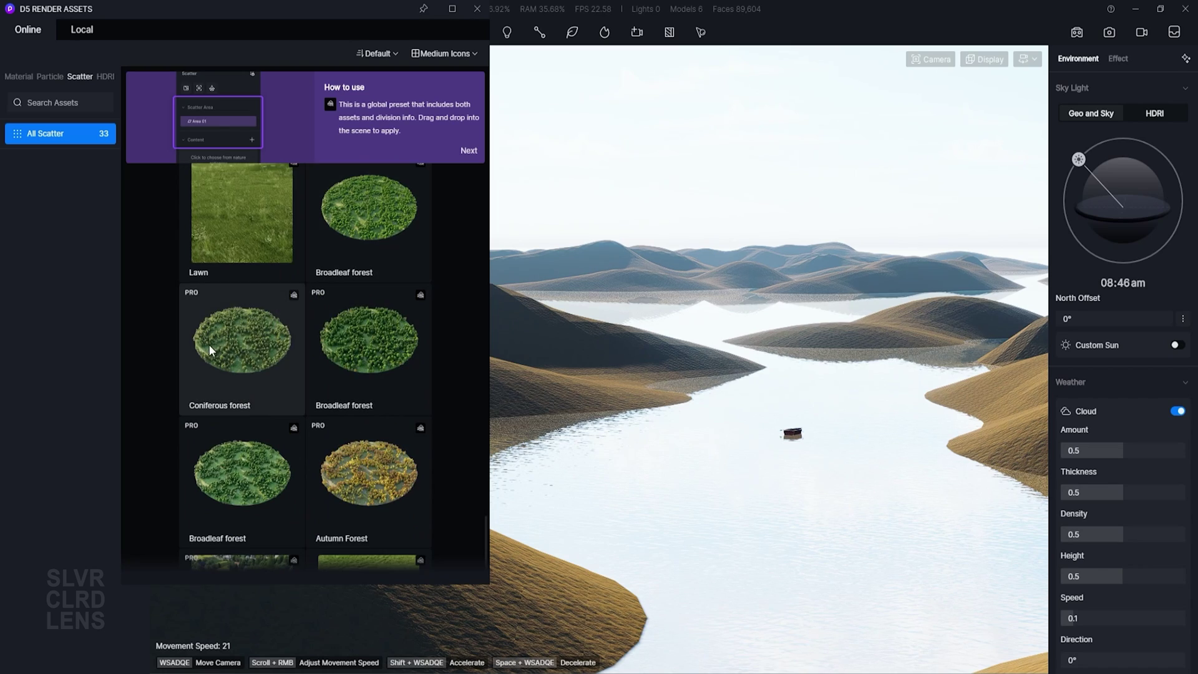
click(249, 339)
click(946, 324)
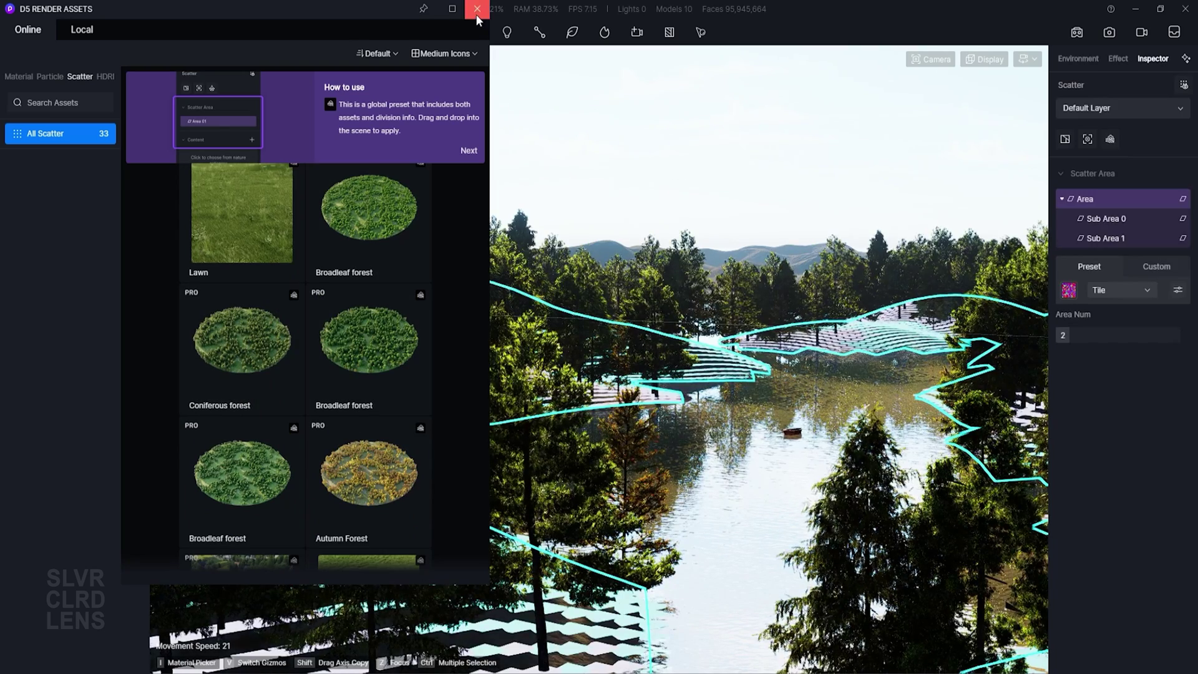
click(476, 9)
Move the sun from its morning position to around midday in the Geo and Sky lighting.
key(e)
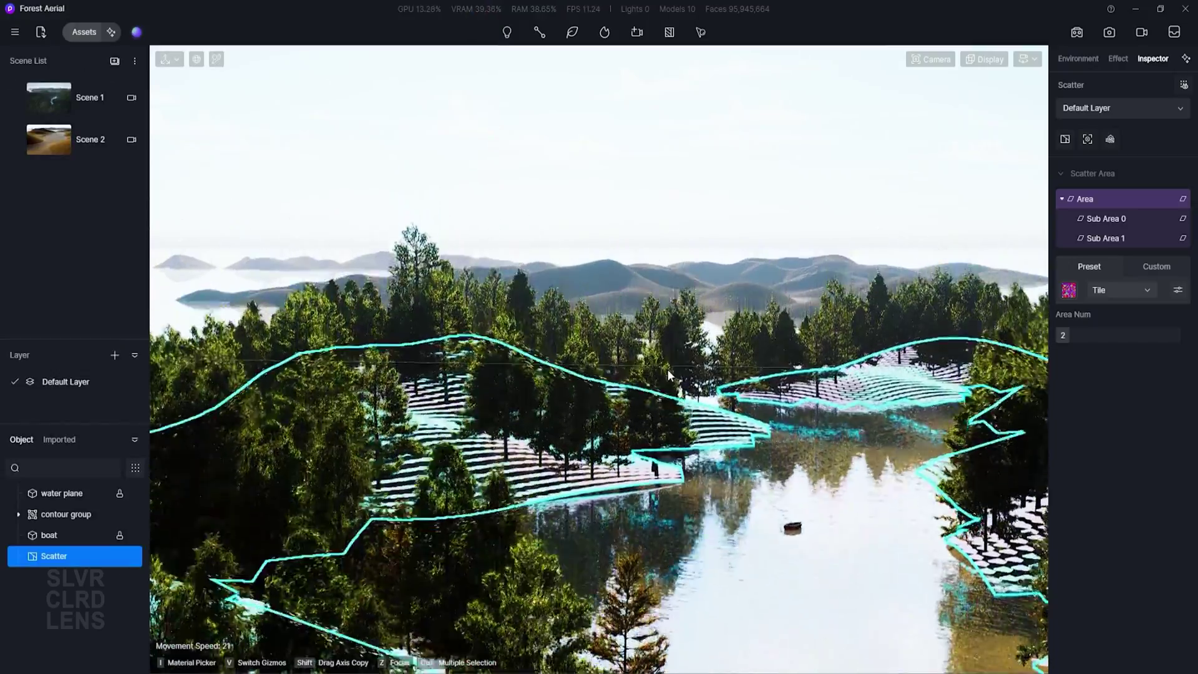
right_drag(668, 365, 541, 245)
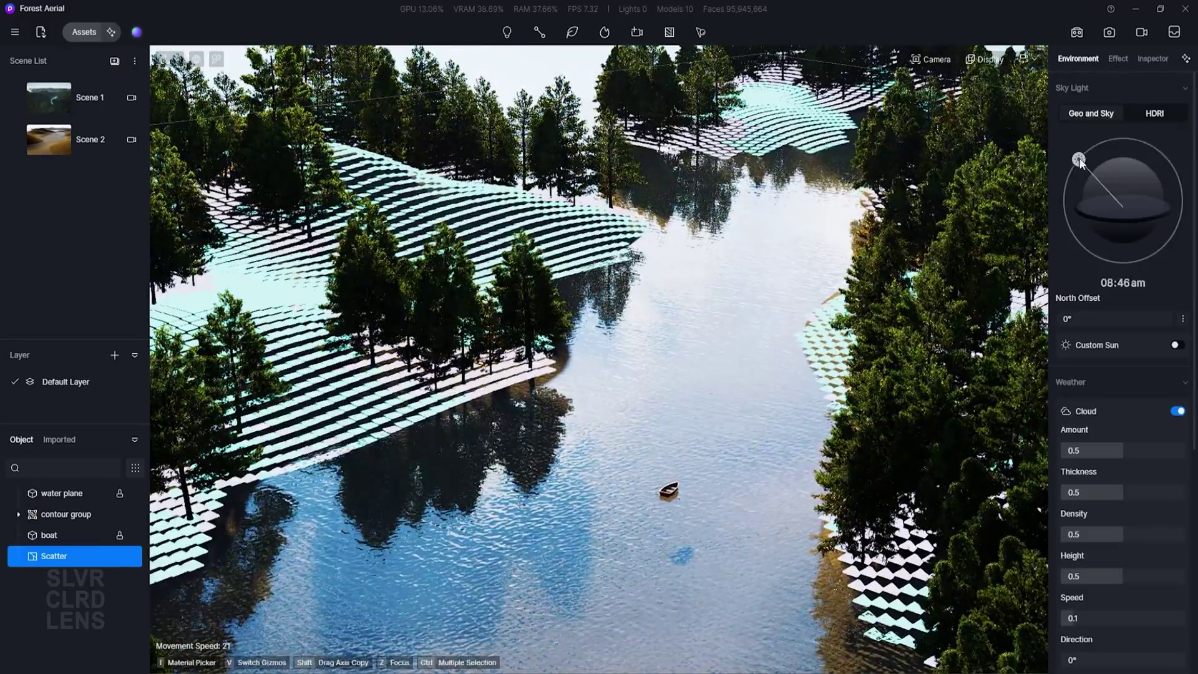
drag(1080, 161, 1140, 141)
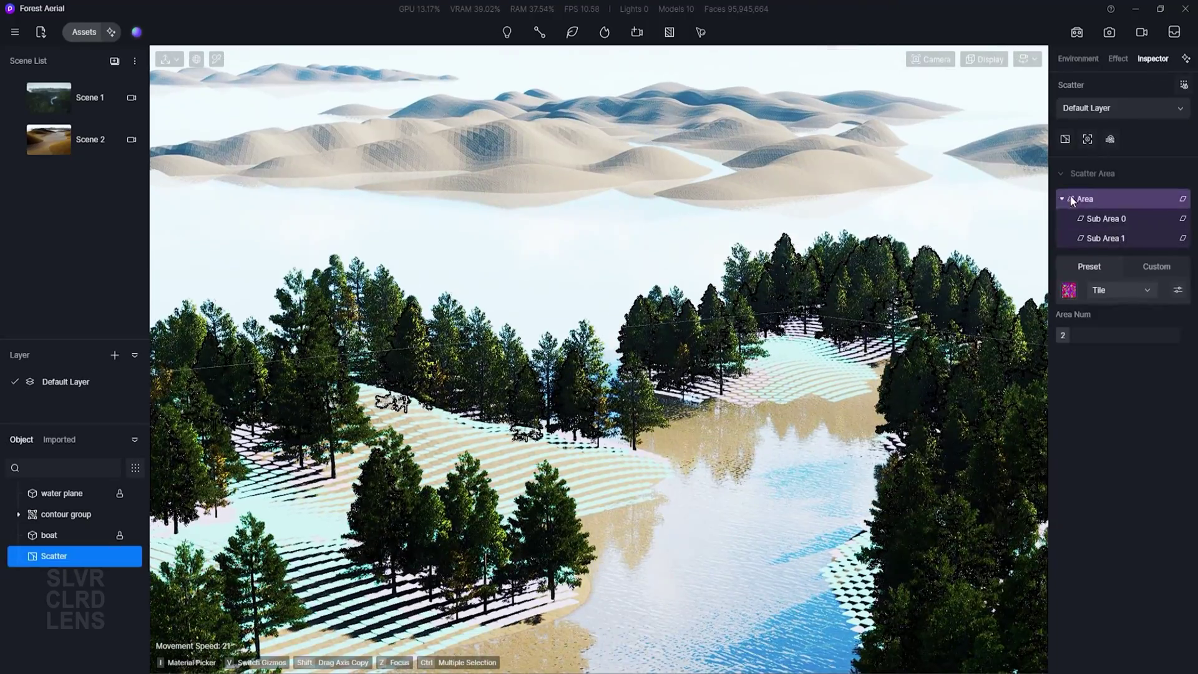
Change the main scatter area's preset map to the noisy blue, magenta and green banded pattern.
click(1068, 291)
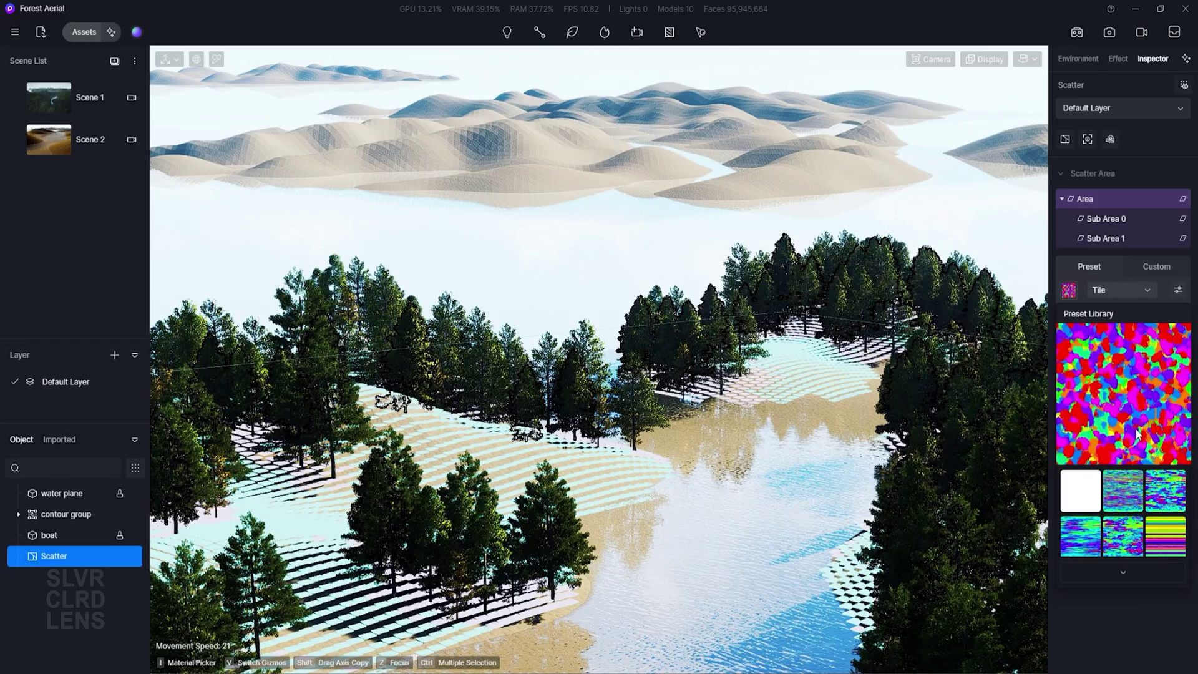
click(1123, 573)
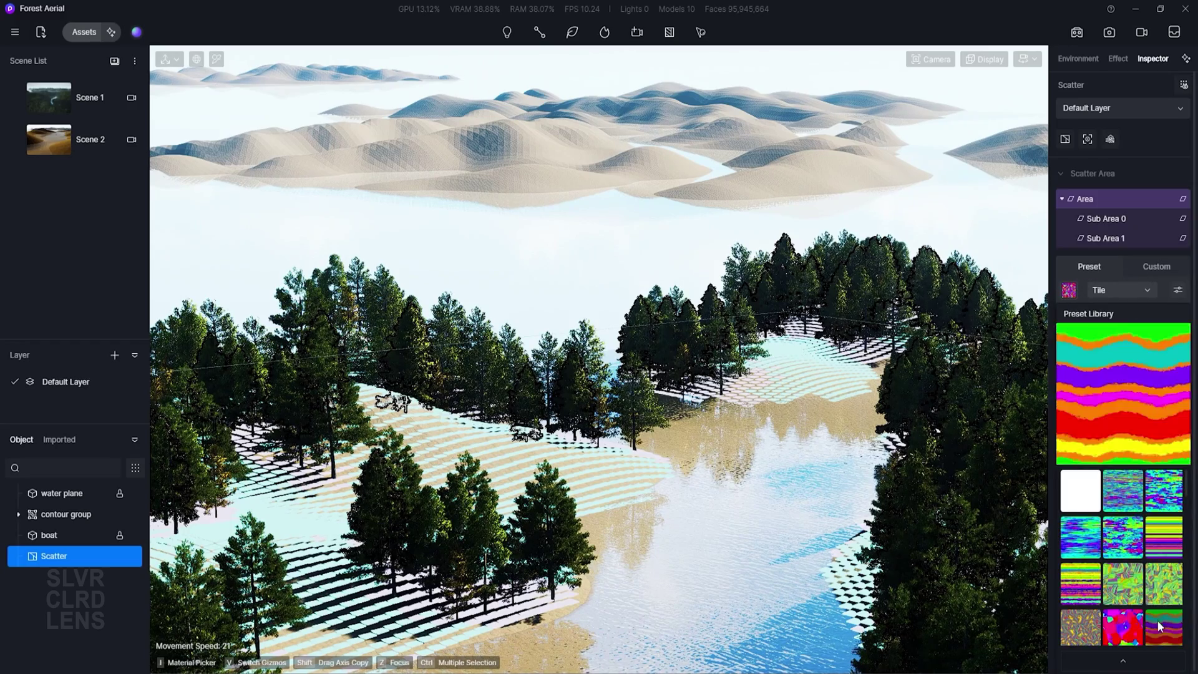
scroll(1152, 618, down, 3)
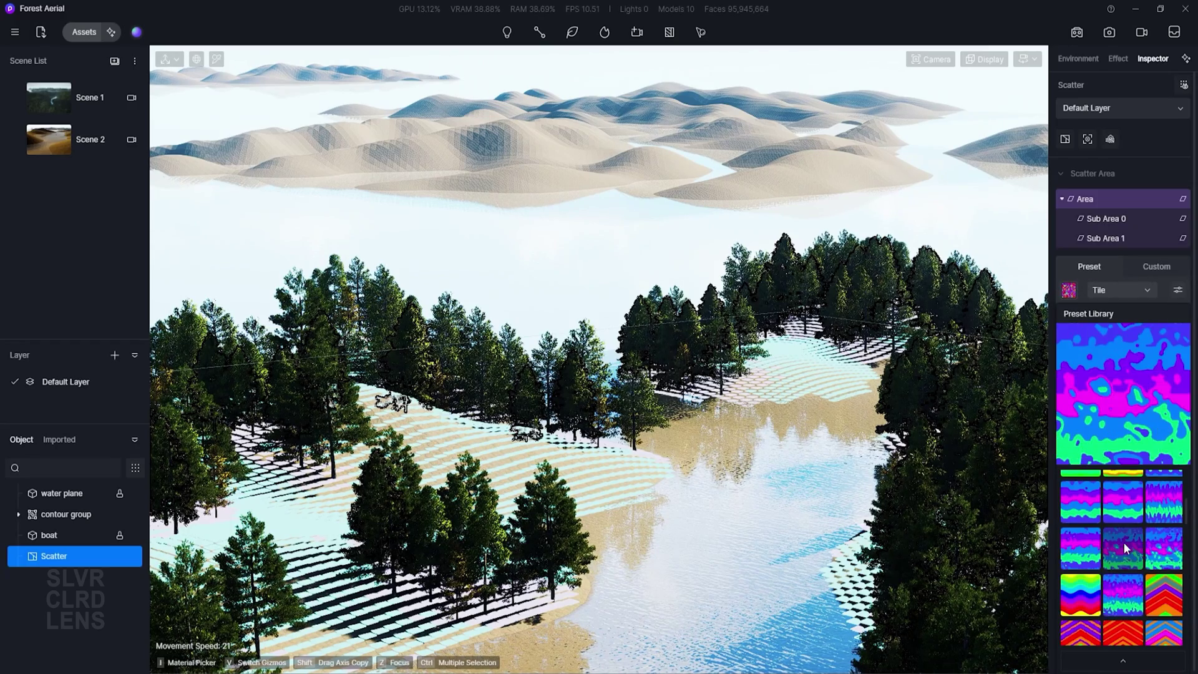
click(1115, 545)
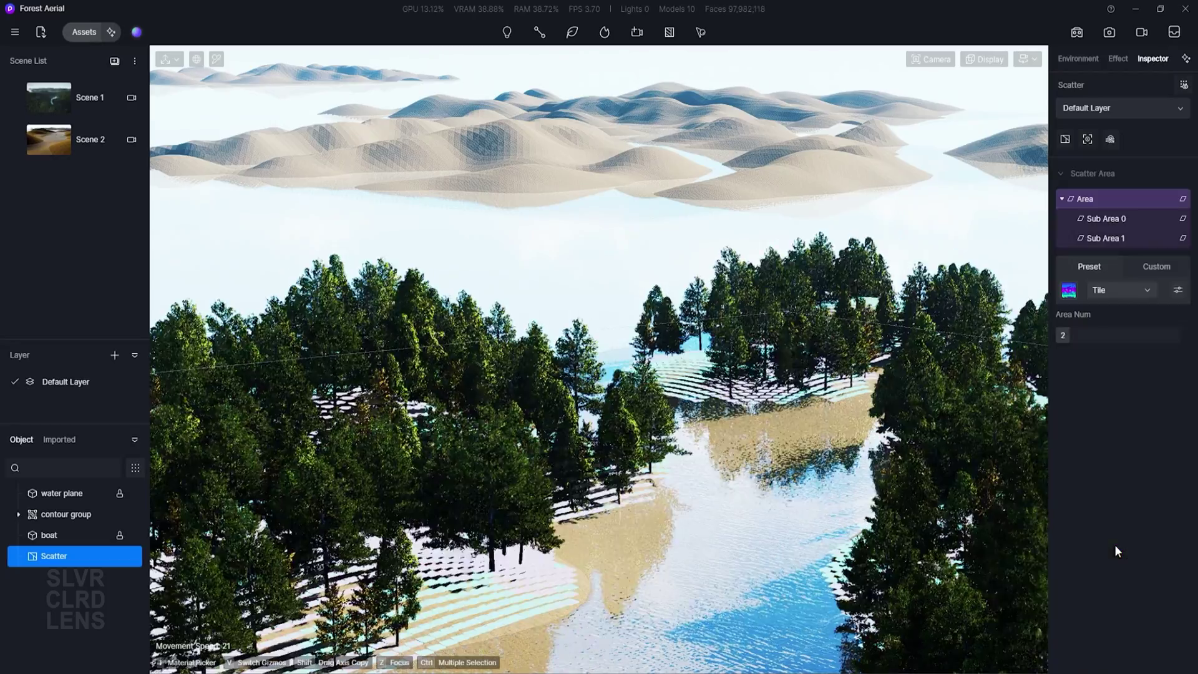
Save a wider aerial view of the forested islands as a new scene.
scroll(656, 331, down, 8)
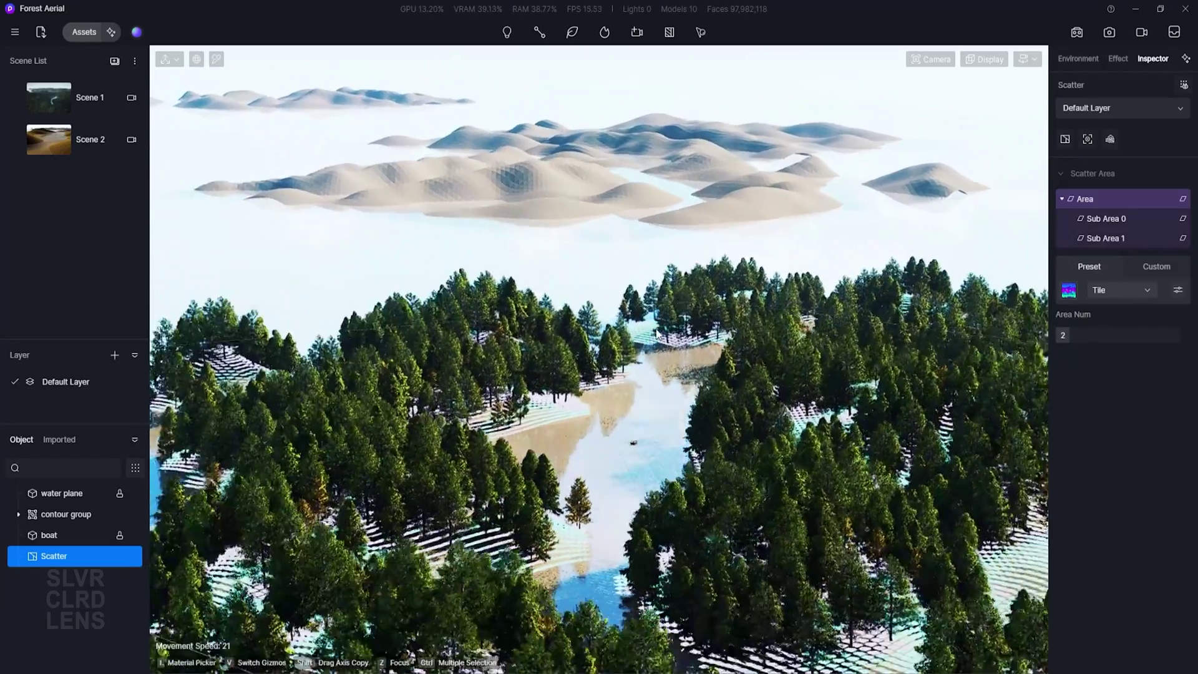
key(s)
right_drag(656, 334, 760, 334)
click(114, 61)
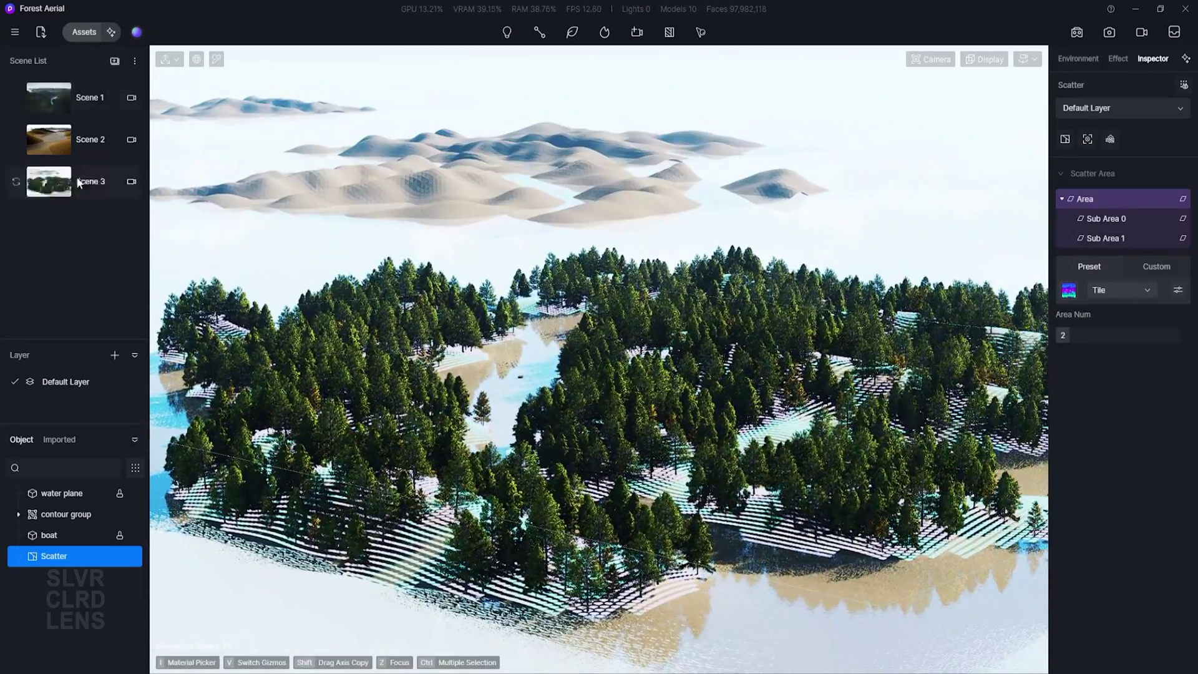
Switch the main scatter area's preset map to the wavy rainbow-striped pattern.
click(1069, 290)
click(1079, 590)
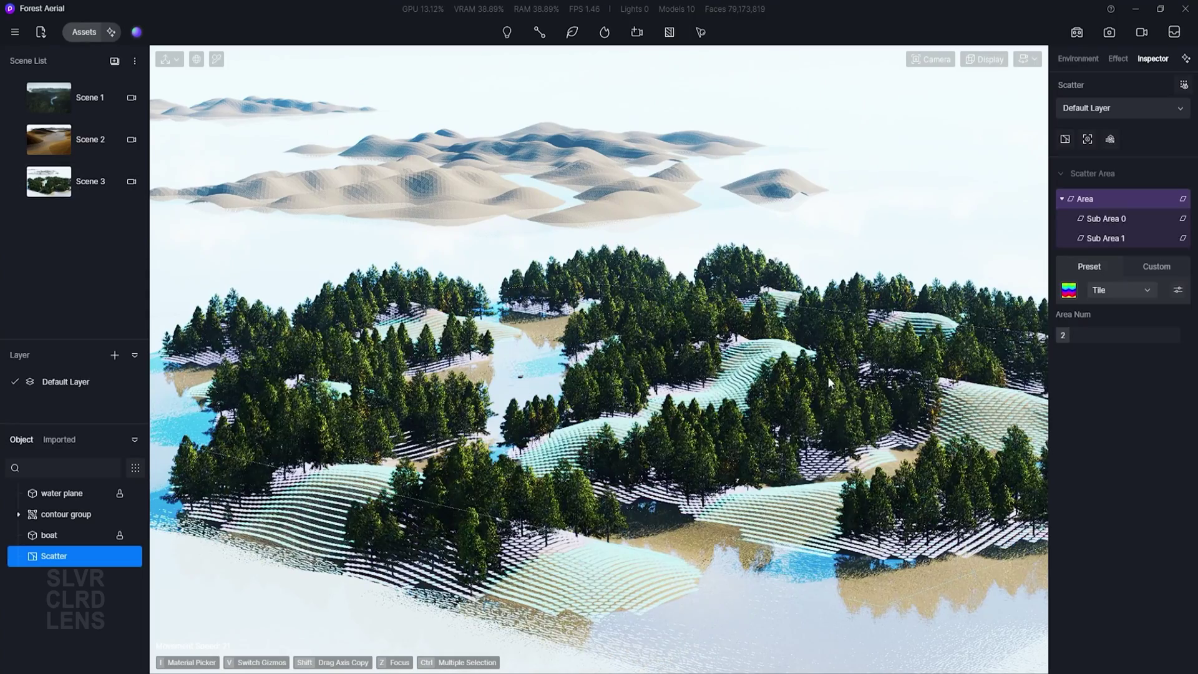
Set the scale of Cedrus deodara 04 L in Sub Area 0 to 124%.
click(1103, 219)
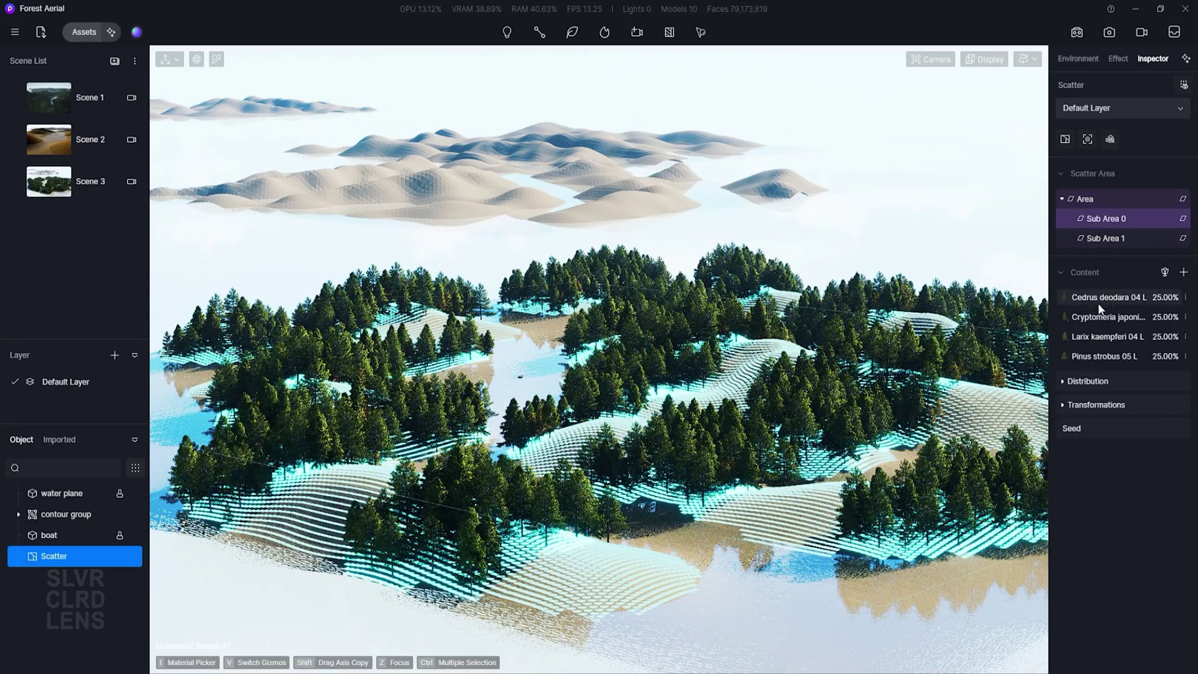
click(1088, 381)
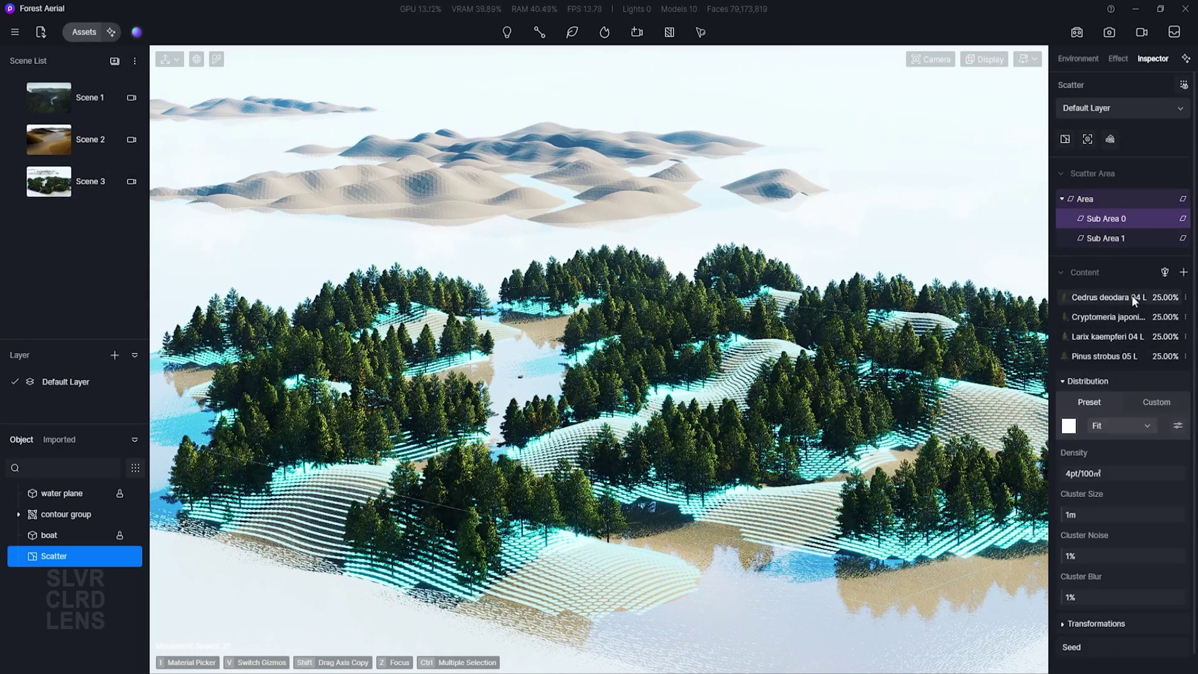
click(1092, 199)
click(1103, 266)
click(1105, 290)
click(1114, 288)
click(1103, 219)
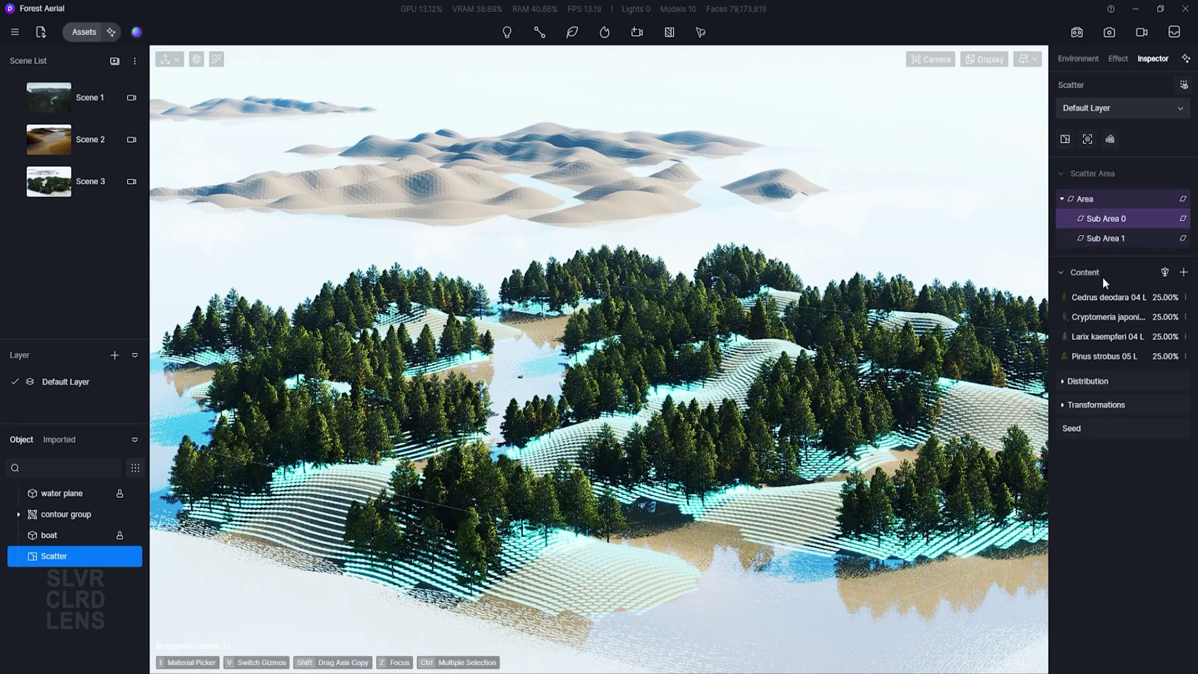
click(1107, 299)
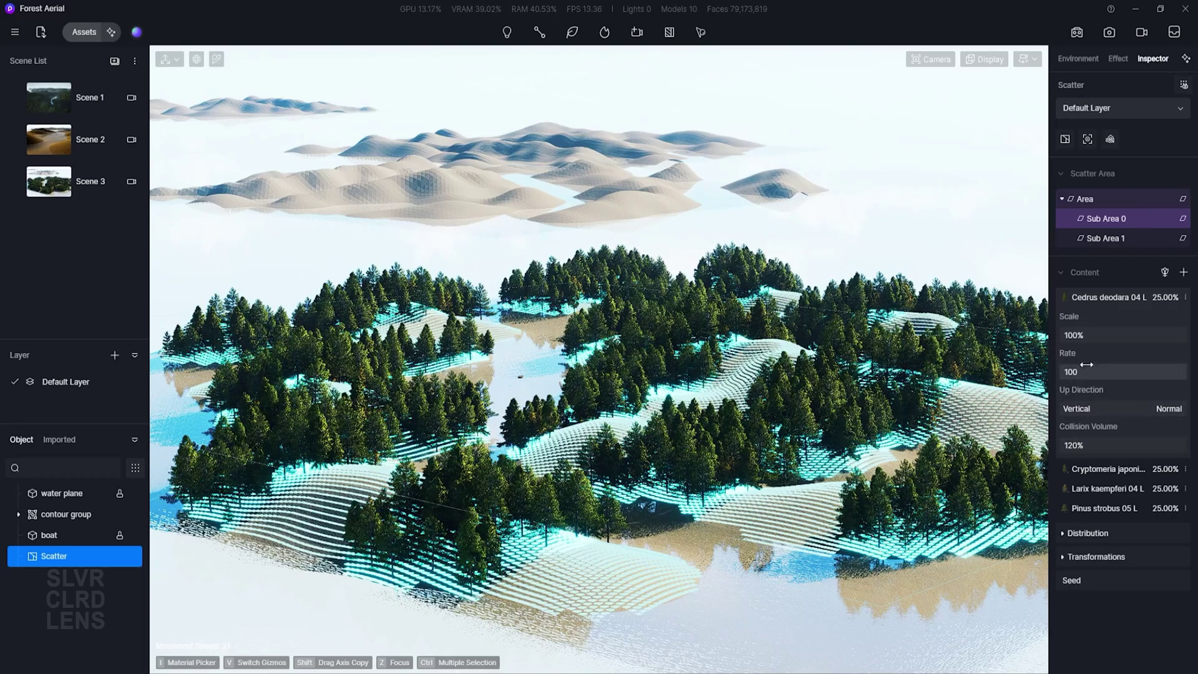
mouse_move(1111, 334)
mouse_down()
mouse_move(1140, 334)
mouse_move(1117, 335)
mouse_up()
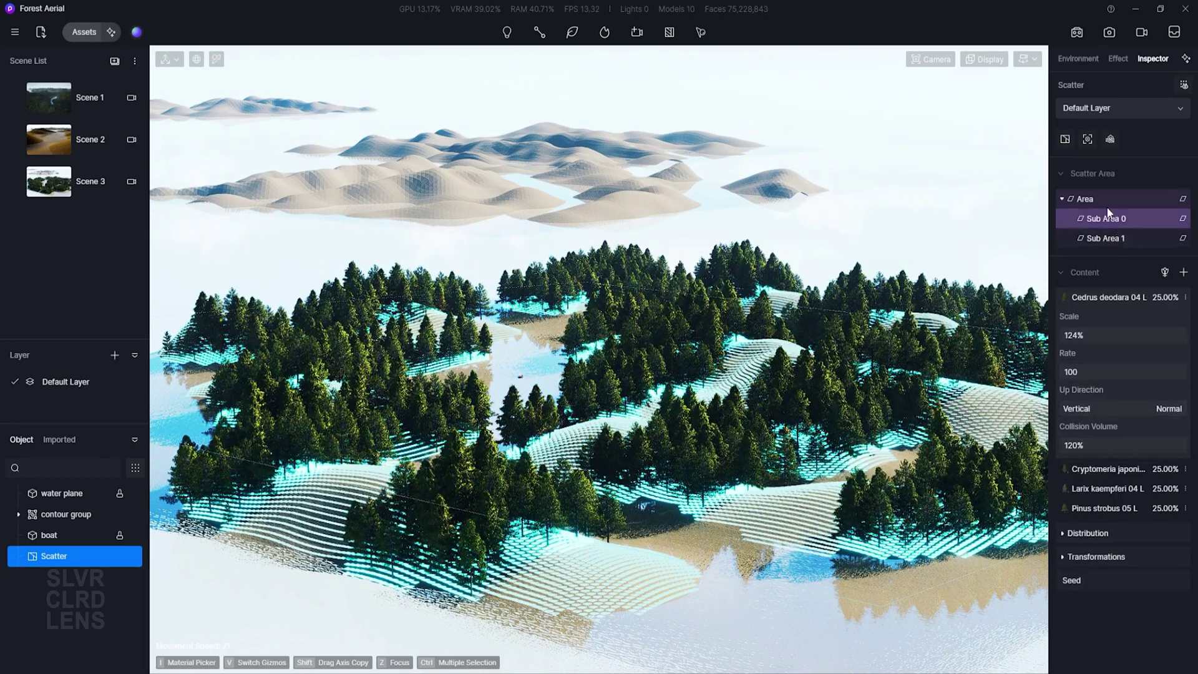
Examine Sub Area 1's empty content and the preset maps available for its distribution.
click(1105, 238)
click(1085, 423)
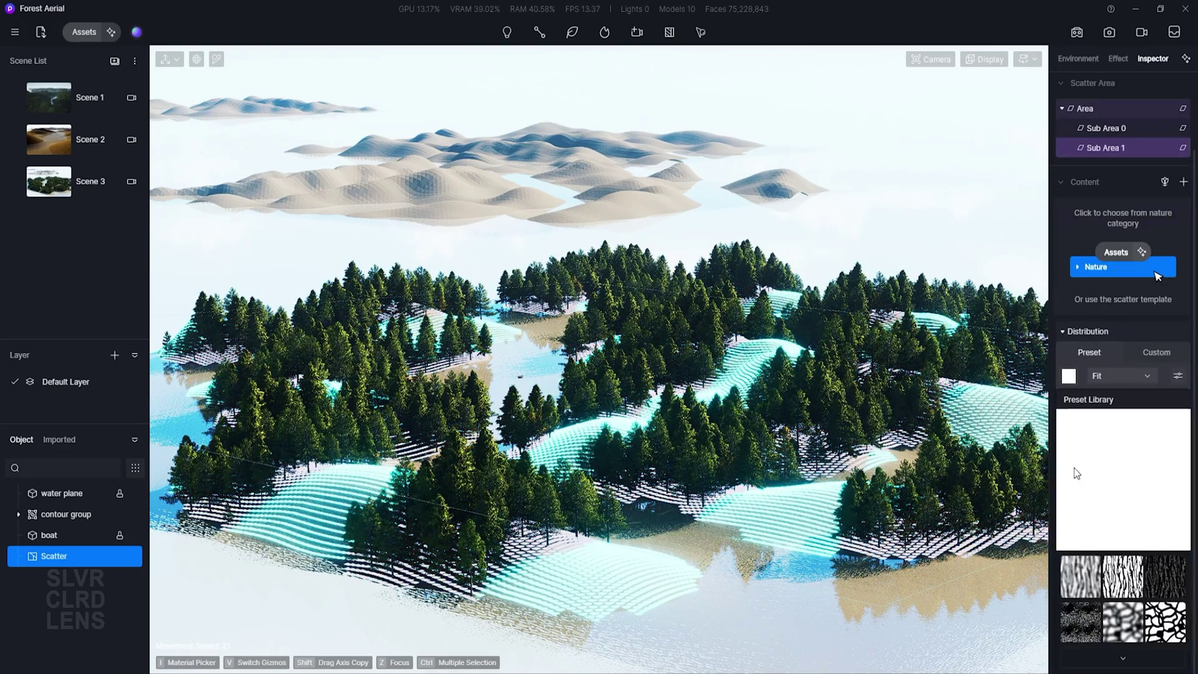
click(1131, 585)
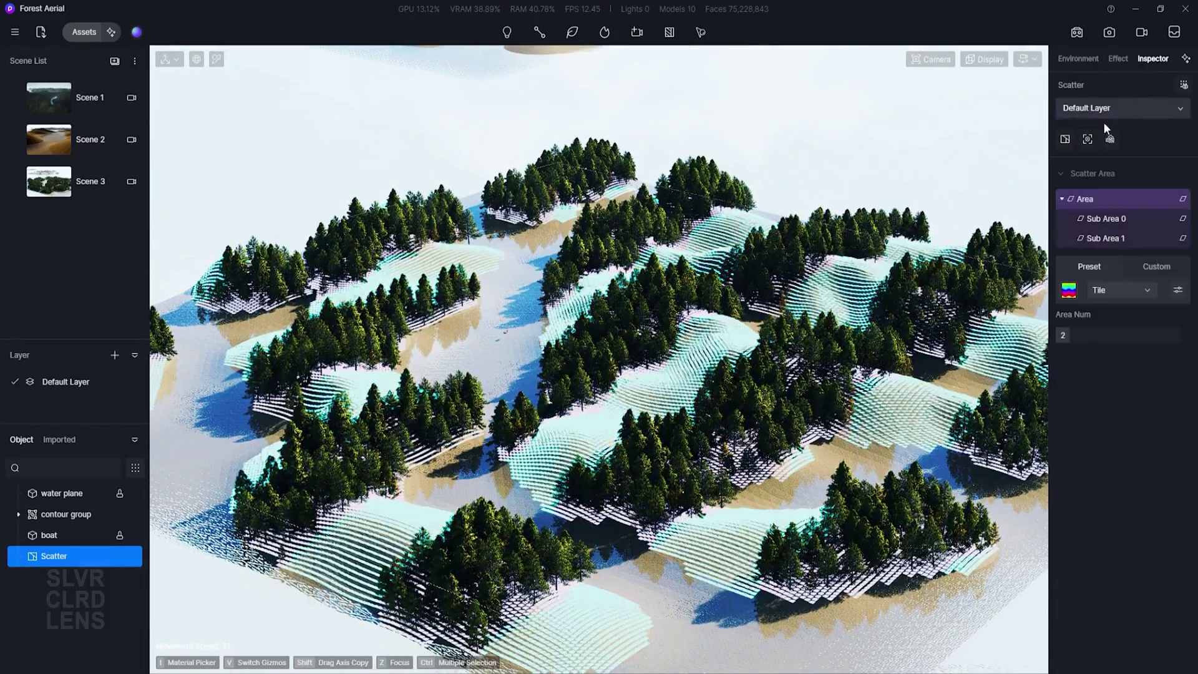
Replace the main scatter area's preset map with the mottled green pattern.
click(1114, 289)
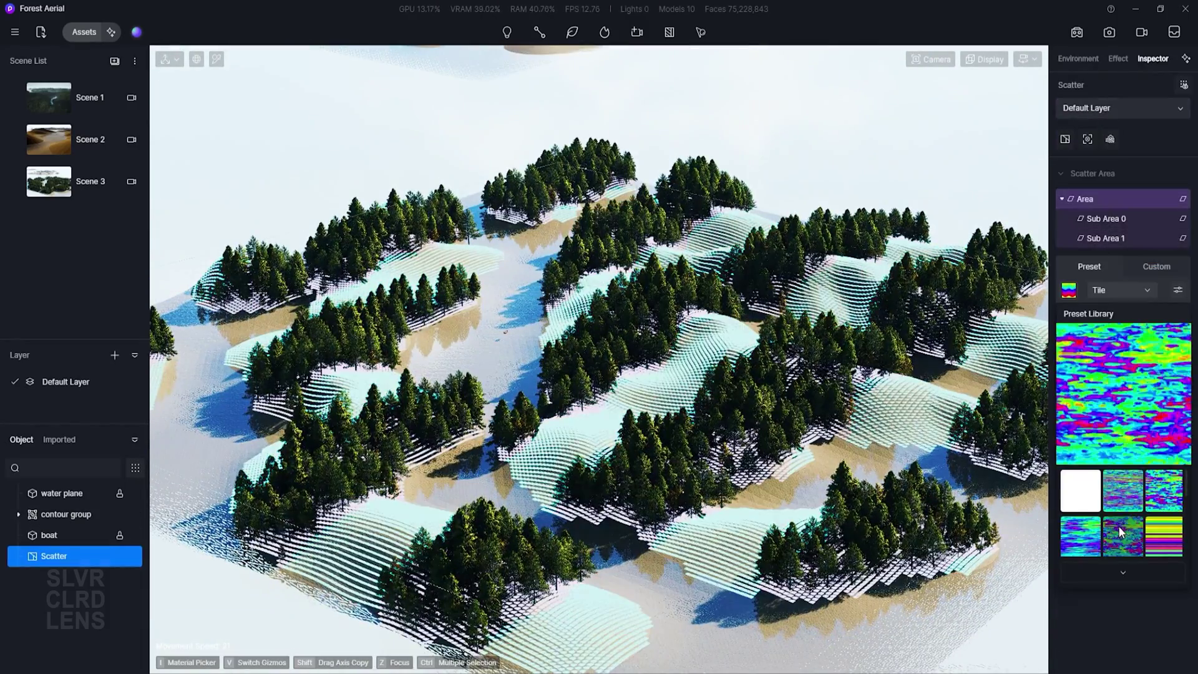
click(1133, 574)
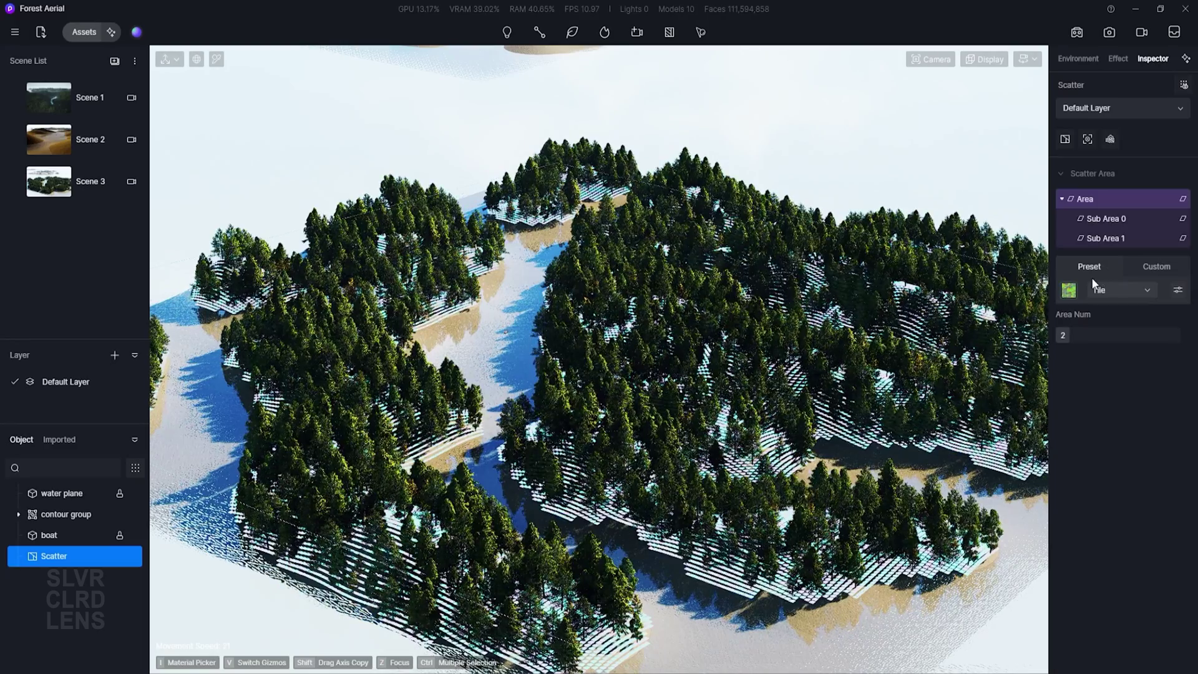
Set Sub Area 0's distribution to a cluster size of 56.5 m, cluster noise of 35% and cluster blur of 44%.
click(1106, 218)
click(1110, 297)
click(1120, 533)
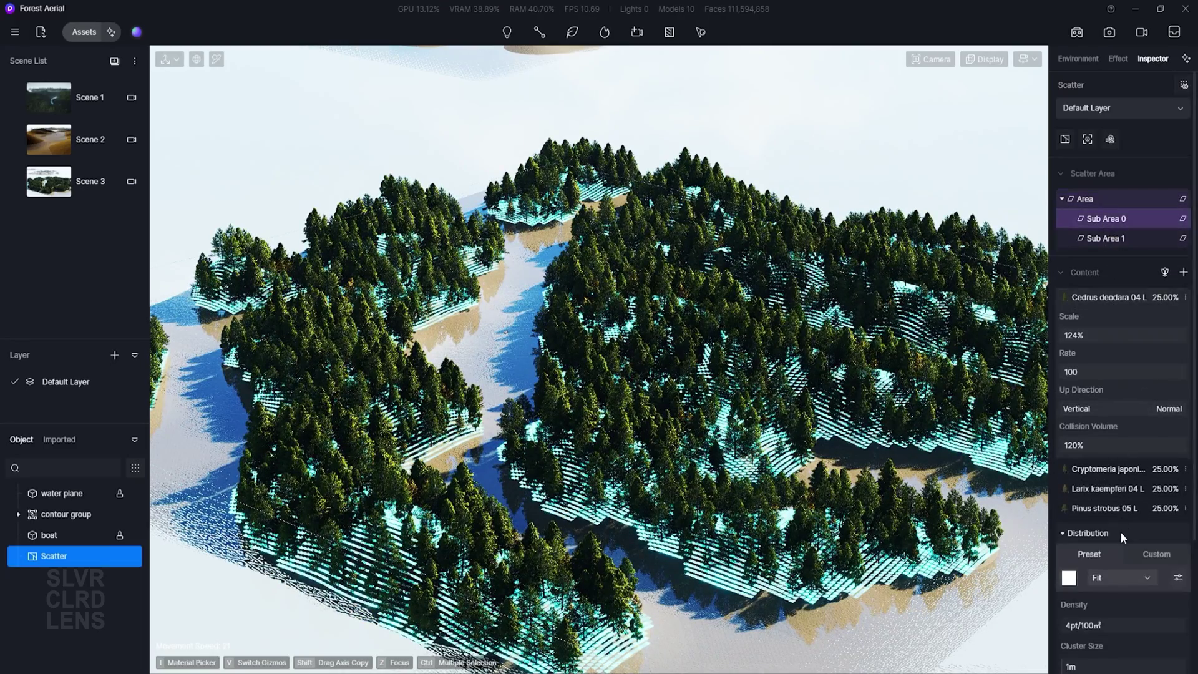
scroll(1120, 530, down, 3)
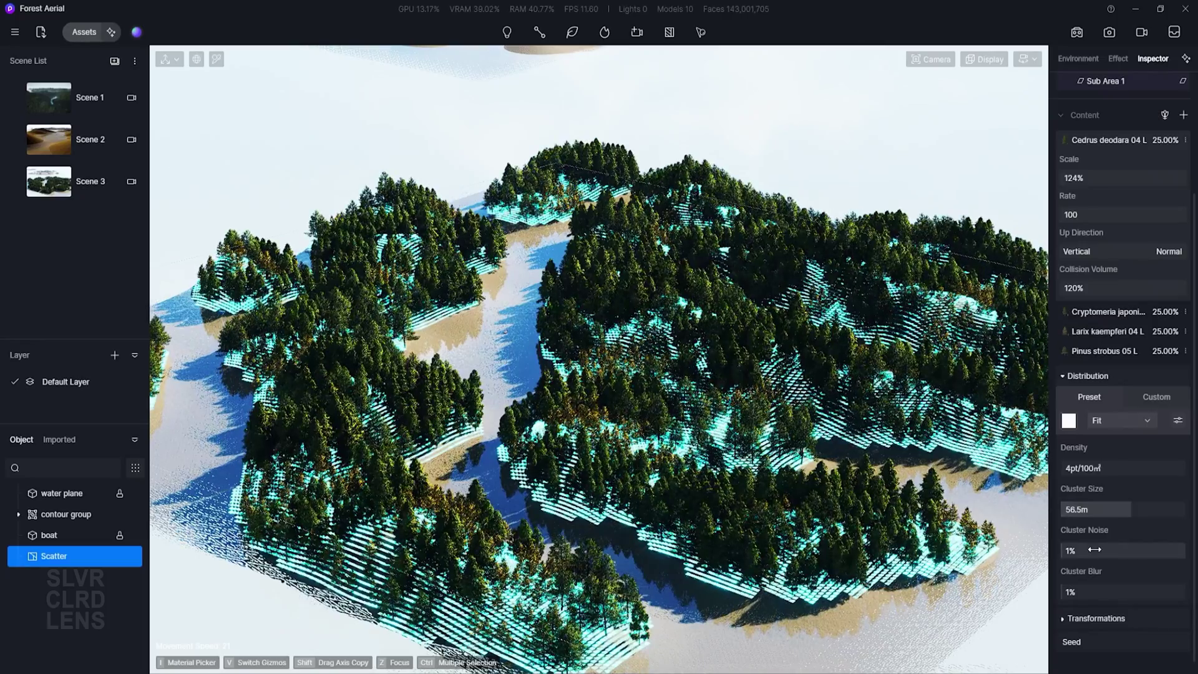
click(1105, 550)
click(1116, 591)
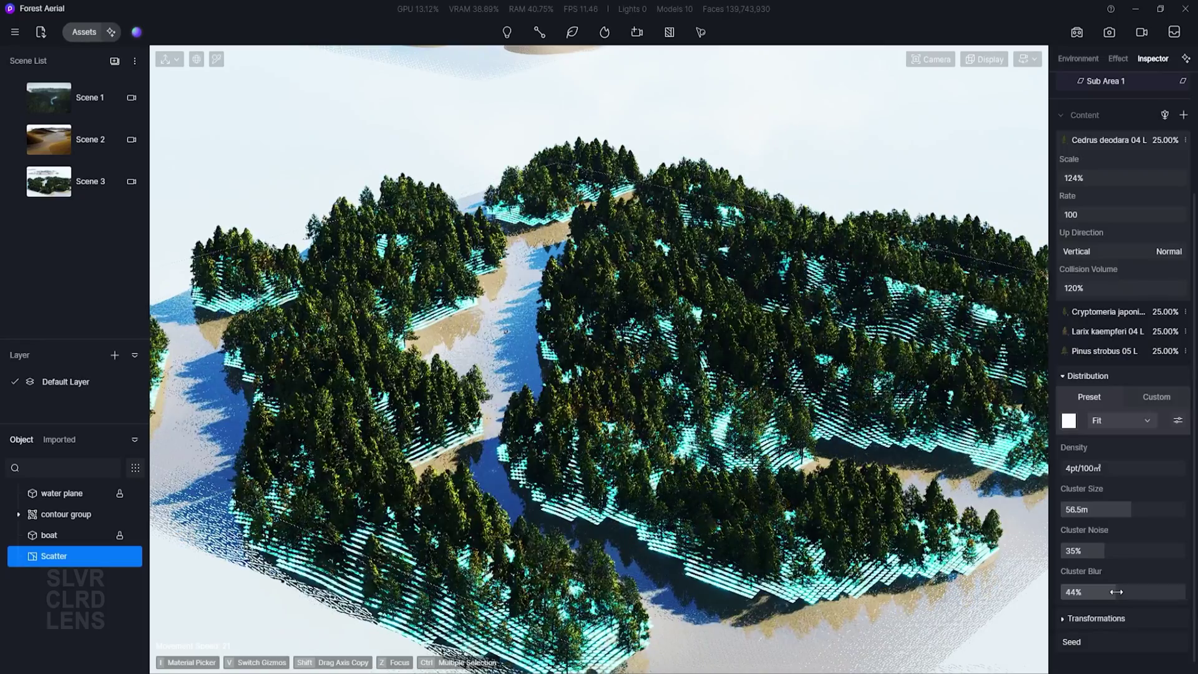
Set the tree density of Sub Area 0 to 1pt/100㎡.
click(1091, 468)
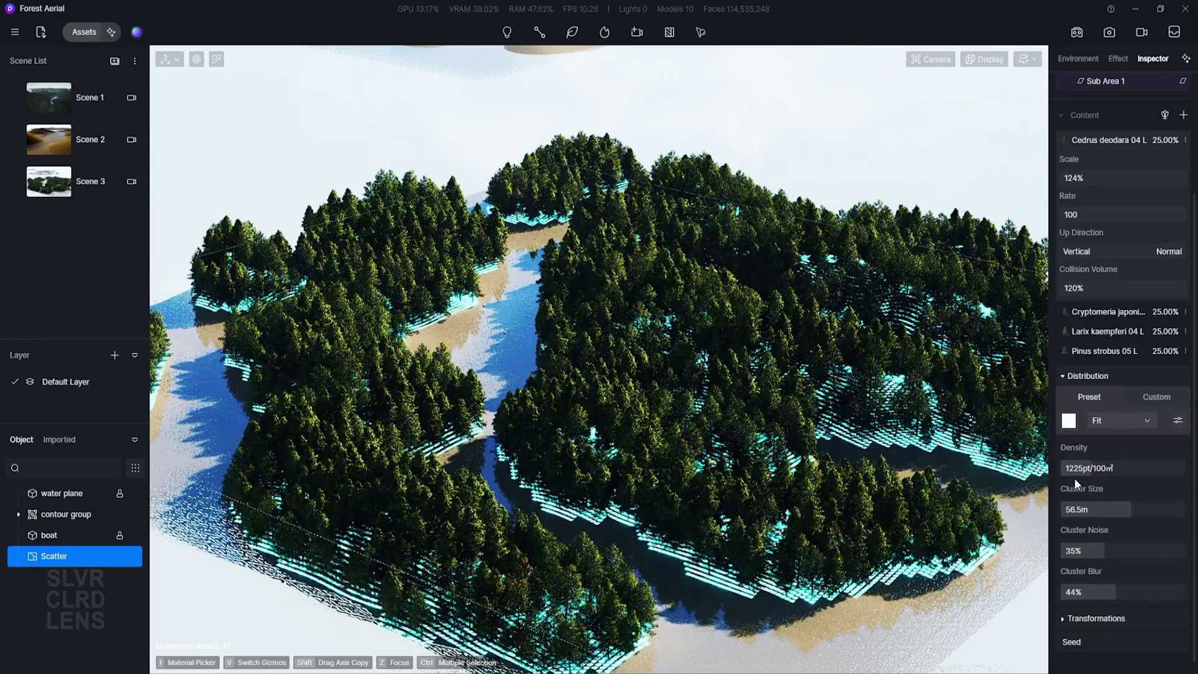
drag(1080, 471, 1055, 469)
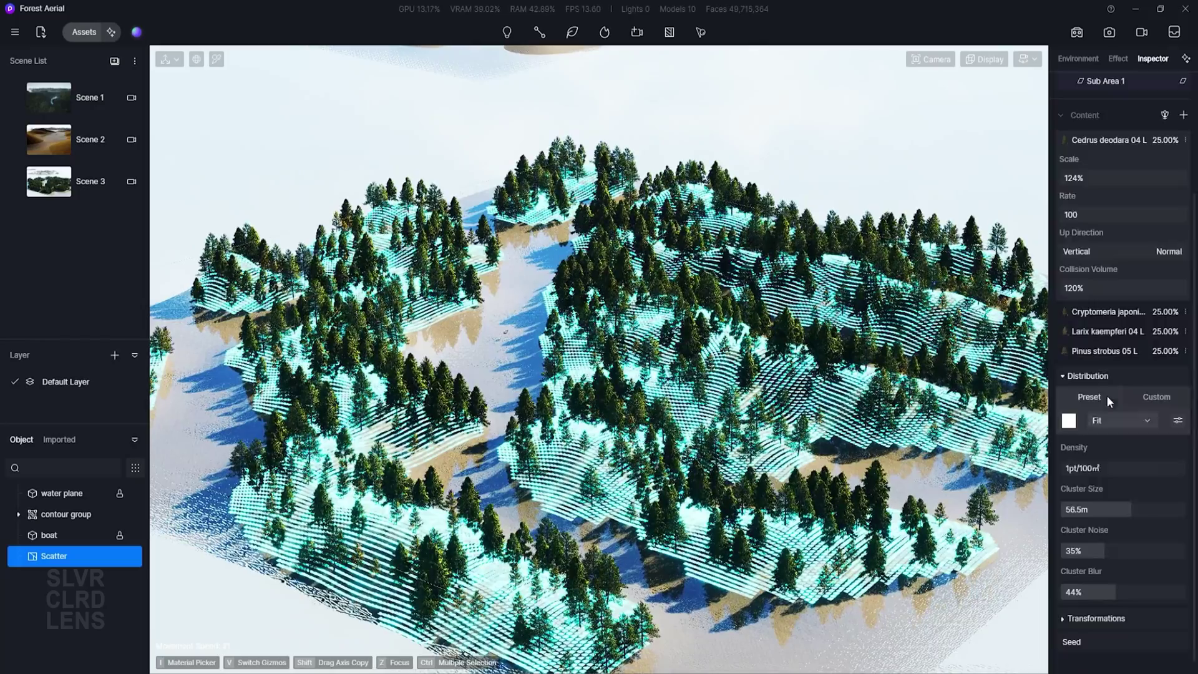
Set the tree density of Sub Area 0 to 10pt/100㎡.
double_click(1112, 468)
text(10)
key(Return)
Randomize the scatter's seed twice to get a different tree arrangement.
scroll(1108, 489, down, 1)
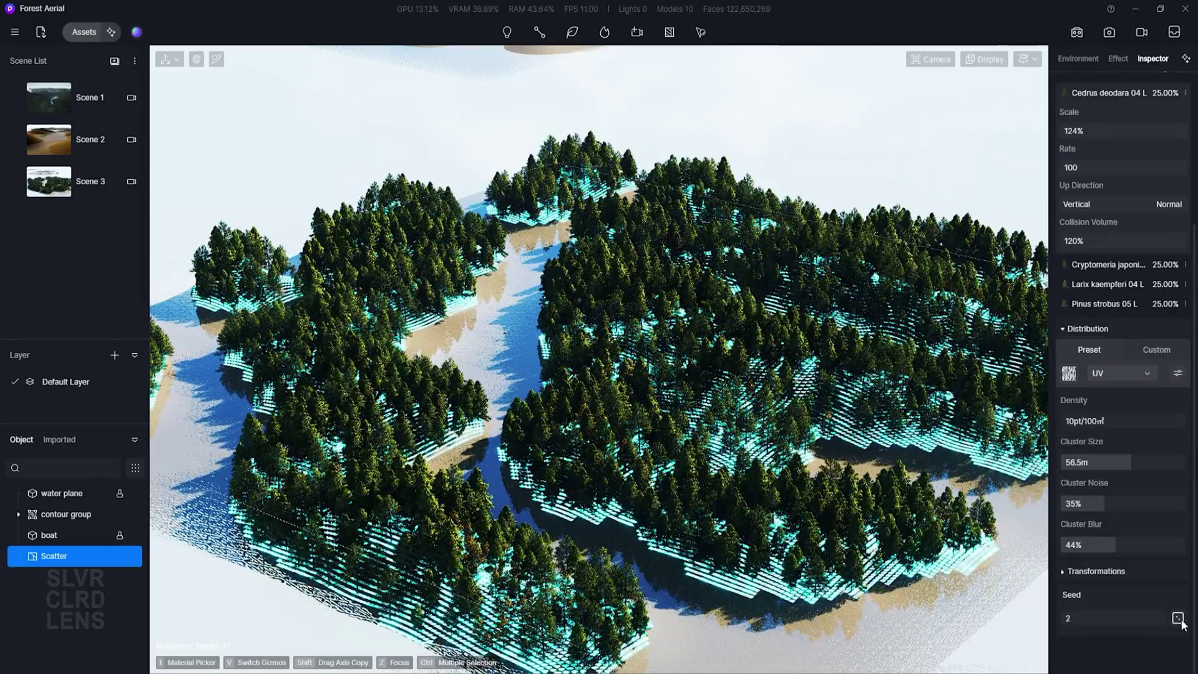
click(1177, 618)
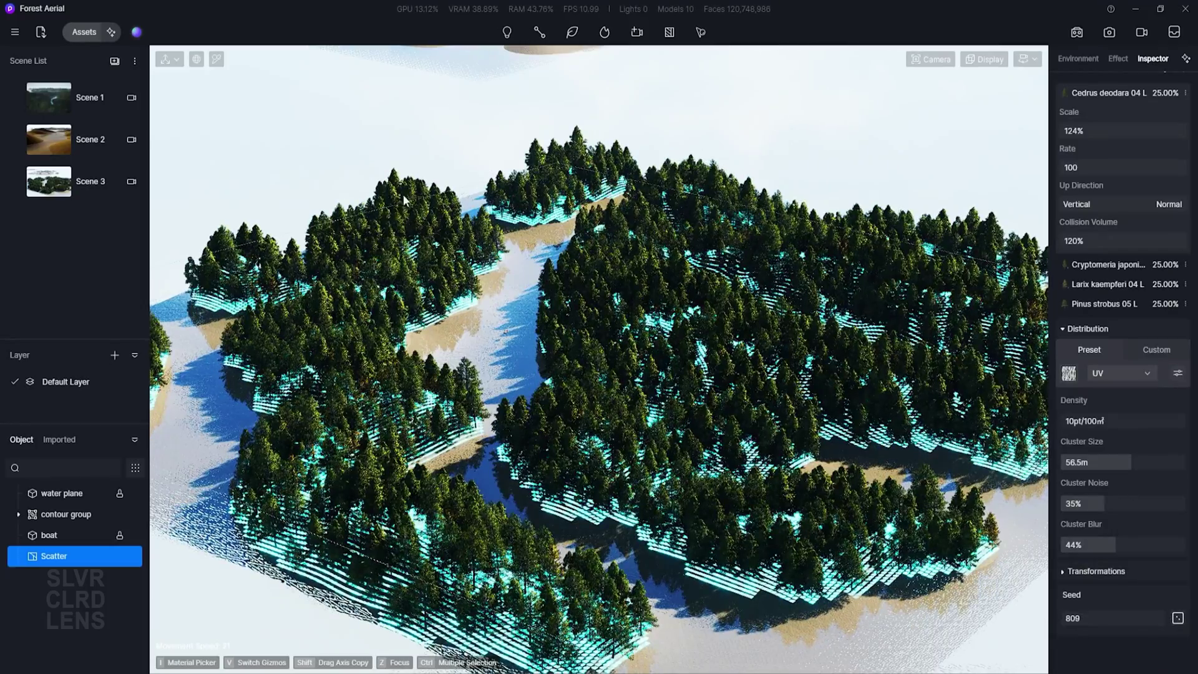
click(1177, 618)
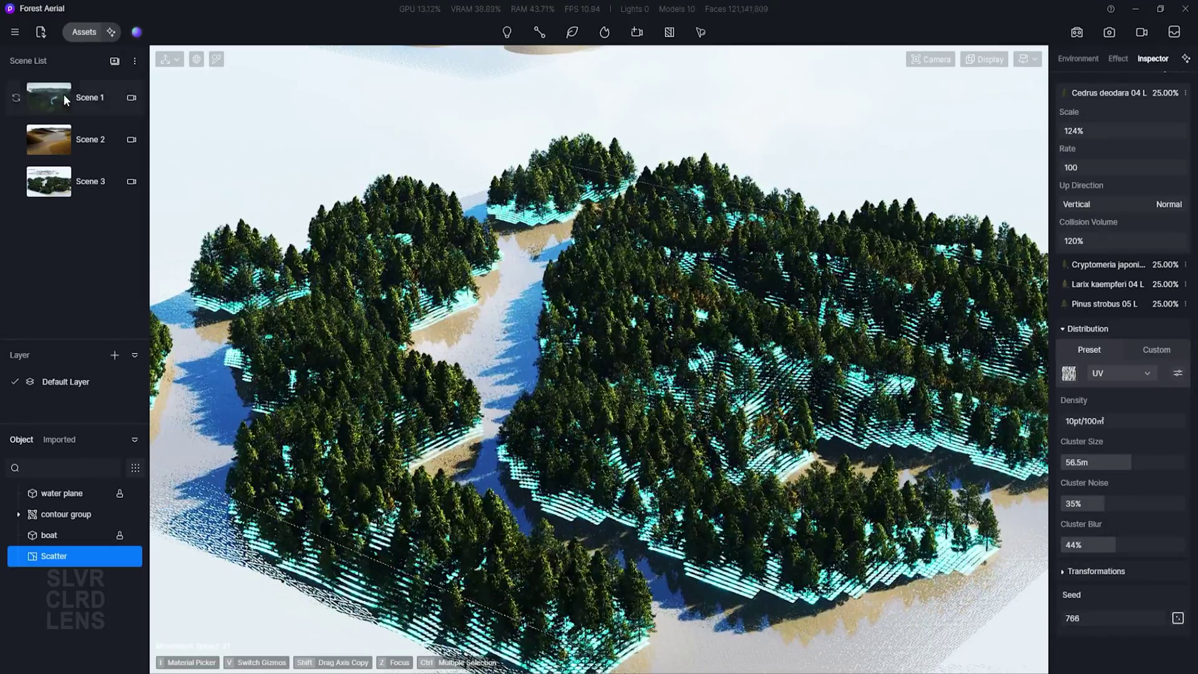
Go to the Scene 2 view and separate the small larch at the tip of the sandy shore from the scatter.
click(90, 98)
click(90, 140)
click(717, 222)
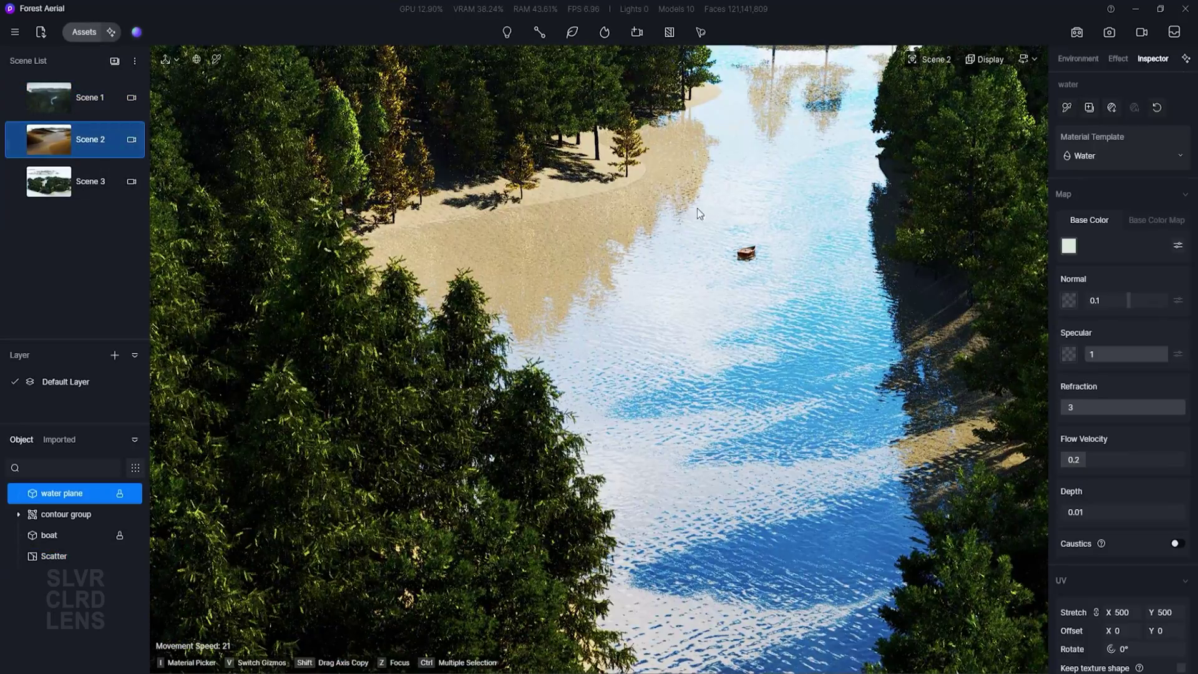
click(519, 182)
key(w)
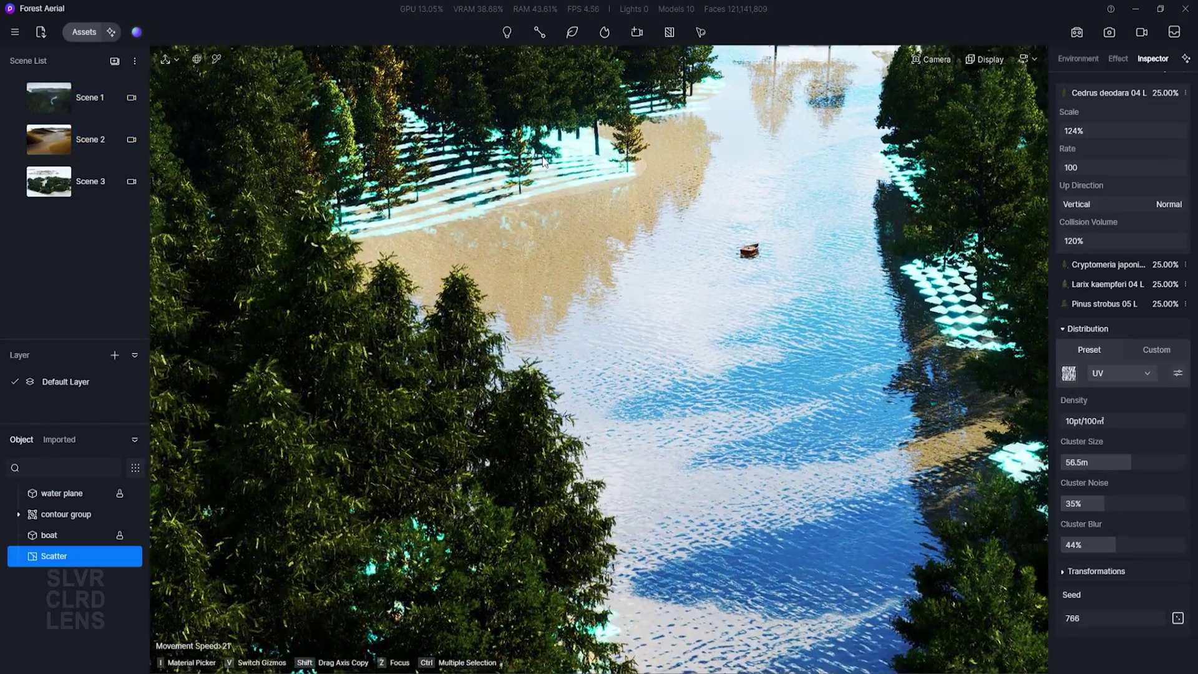
key(e)
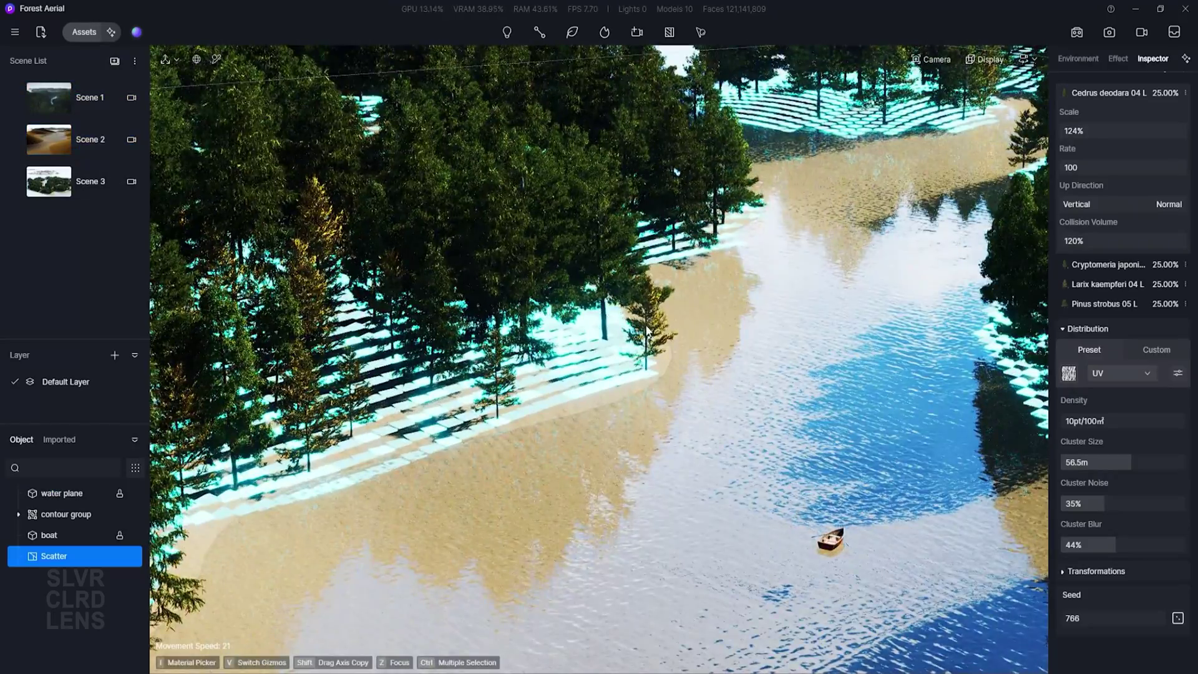
click(647, 331)
click(630, 112)
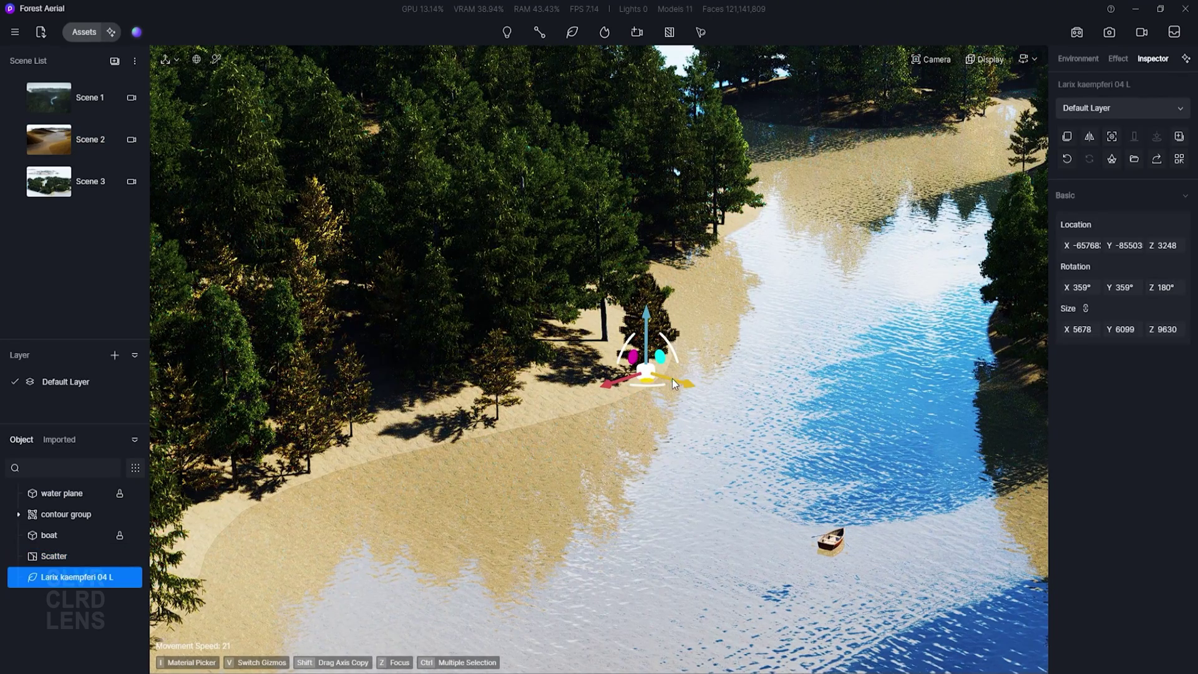
Move the separated larch off the sandy bank into the water just beside the shore.
drag(672, 378, 796, 410)
click(556, 260)
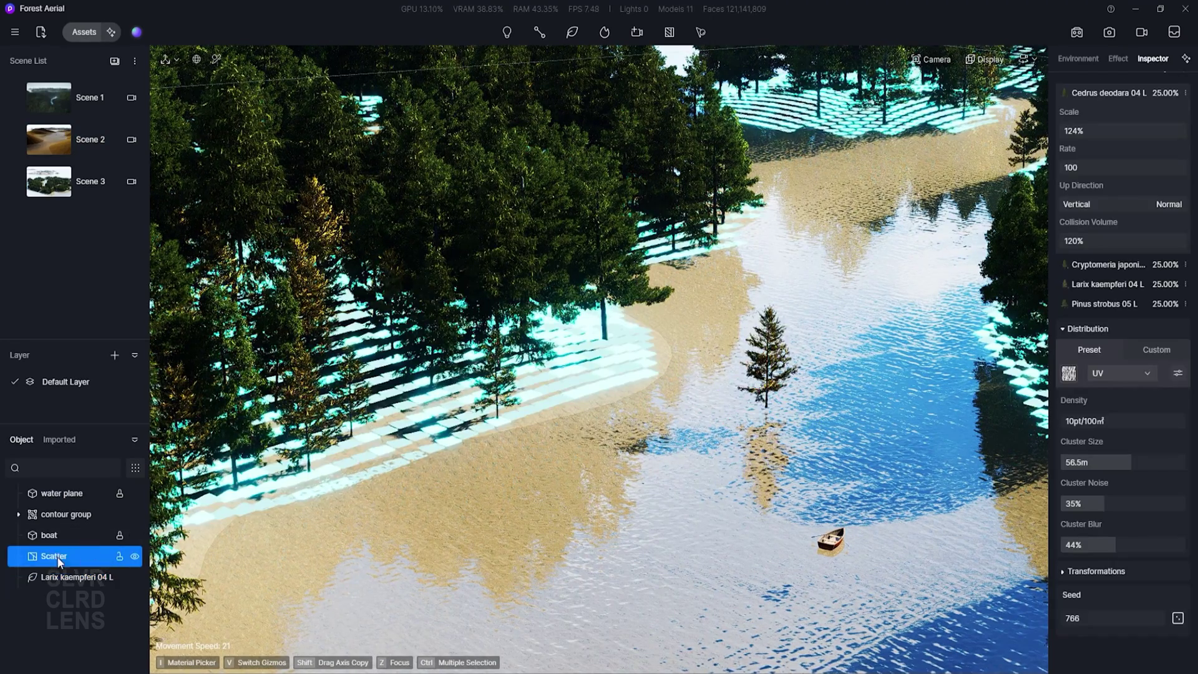
click(75, 576)
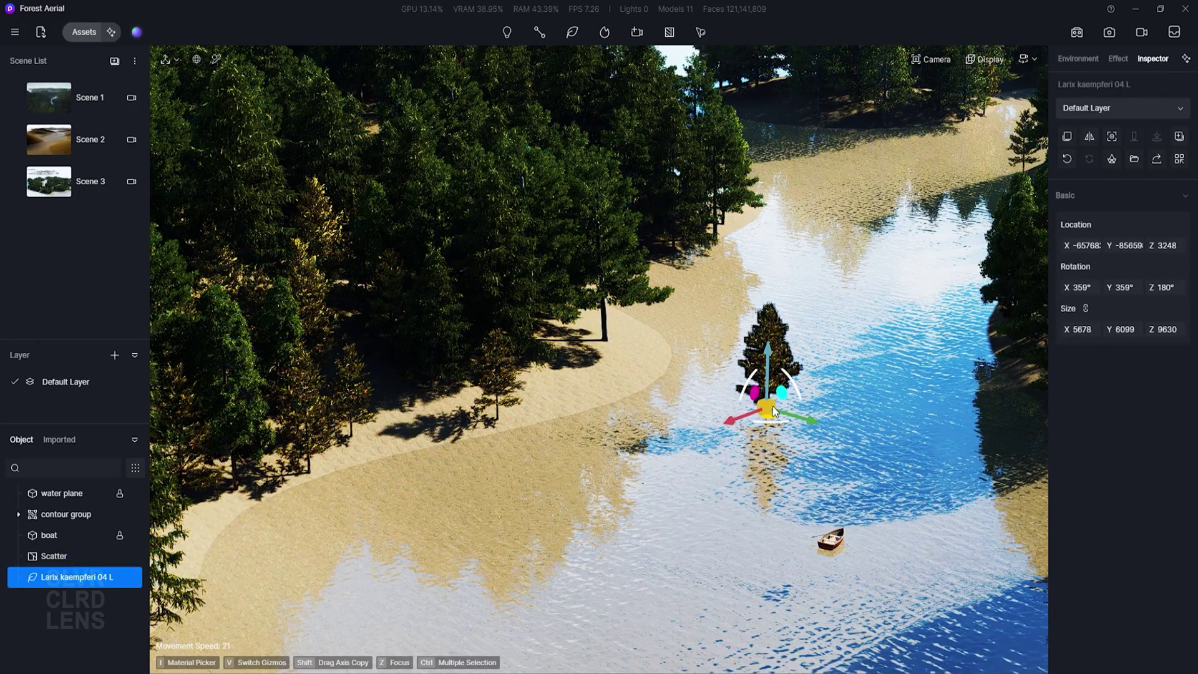
drag(774, 410, 690, 346)
Delete the separated larch beside the shore.
key(Escape)
right_click(119, 577)
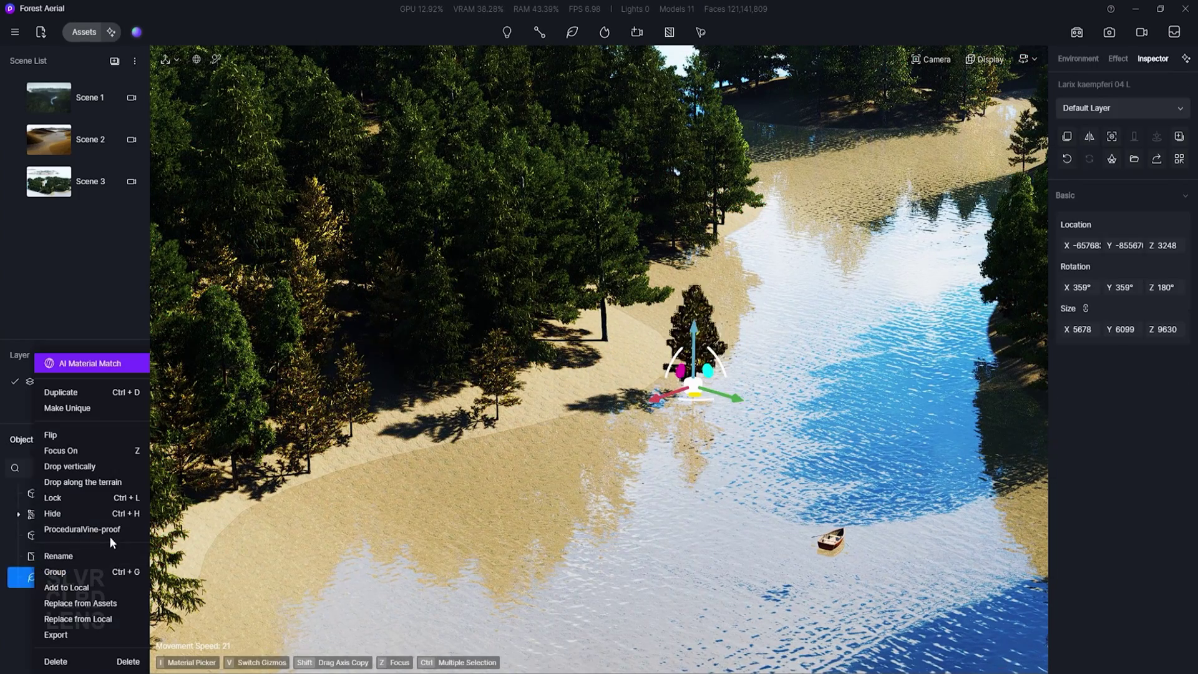
click(84, 661)
Separate the next small larch along the sandy bank from the scatter and delete it.
double_click(497, 411)
click(623, 120)
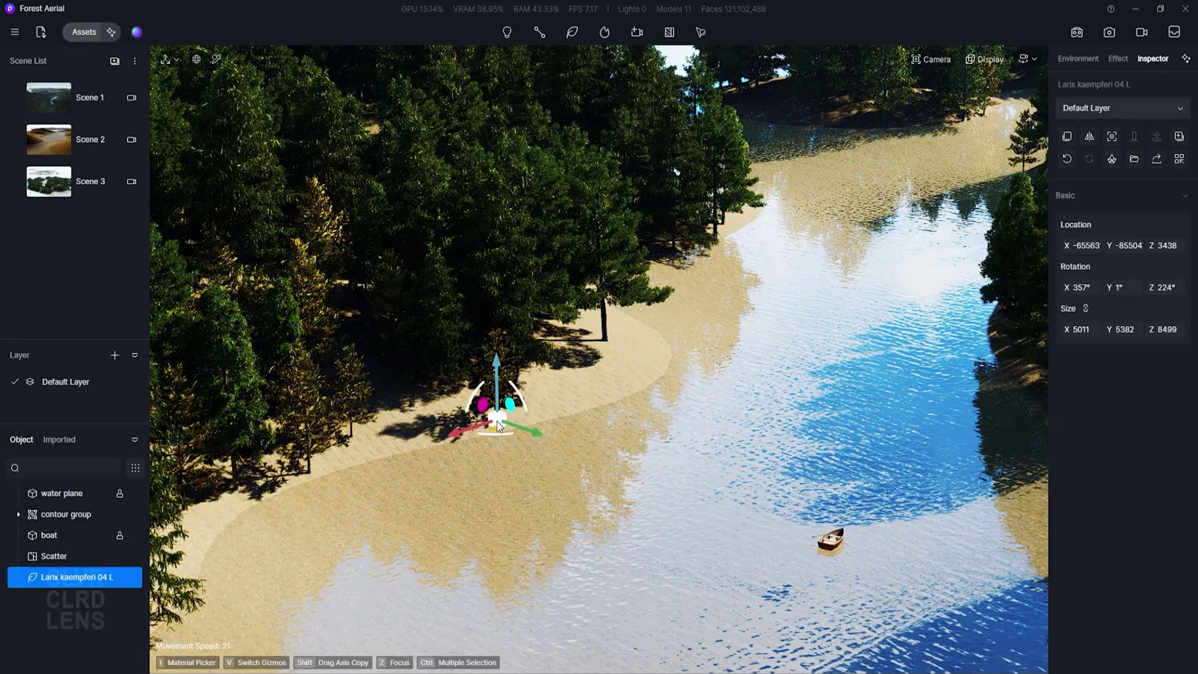
drag(496, 420, 694, 448)
right_click(119, 577)
click(85, 661)
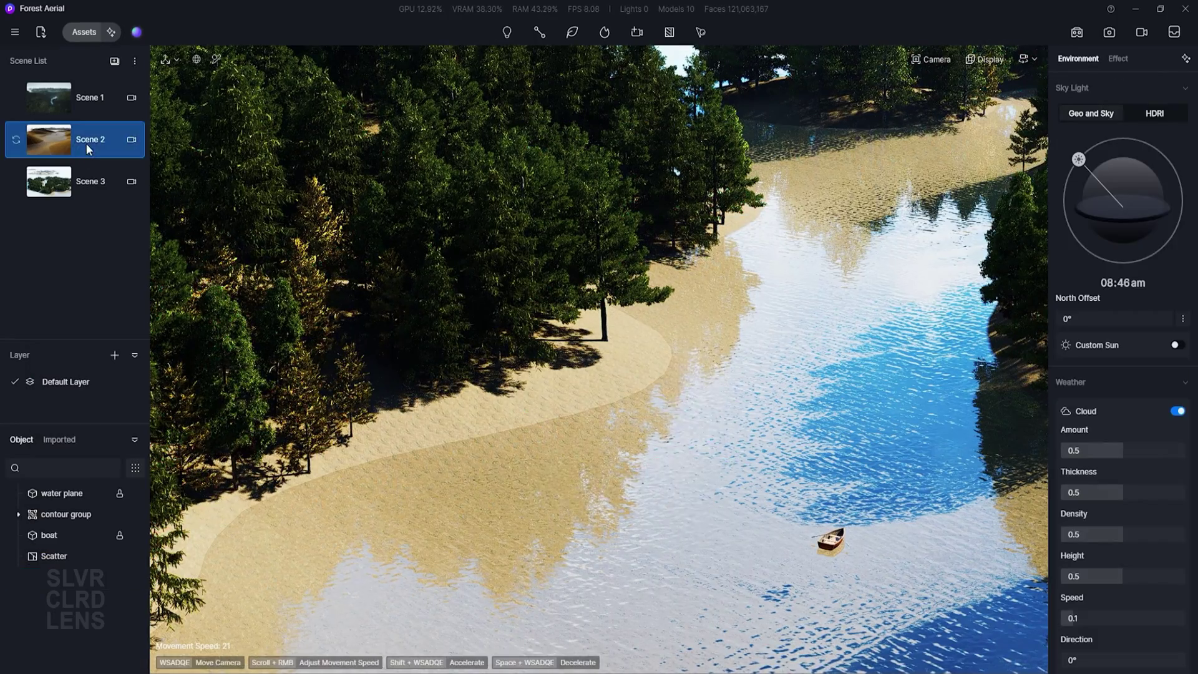